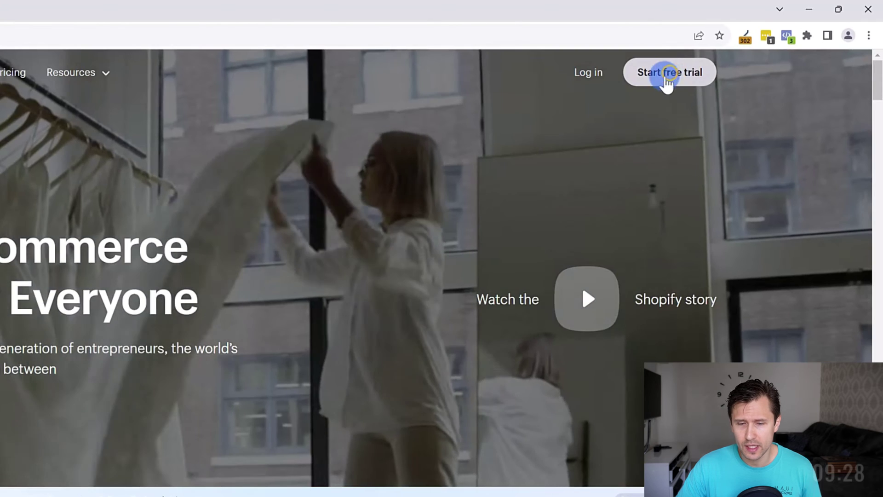
Step: Start a free trial, skip all the introductory questions, and set the business location to Canada
left_click(668, 73)
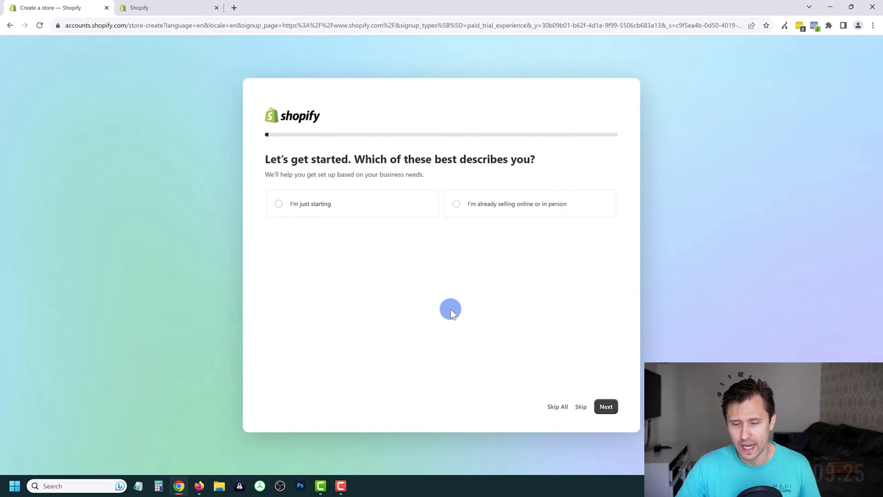
left_click(555, 407)
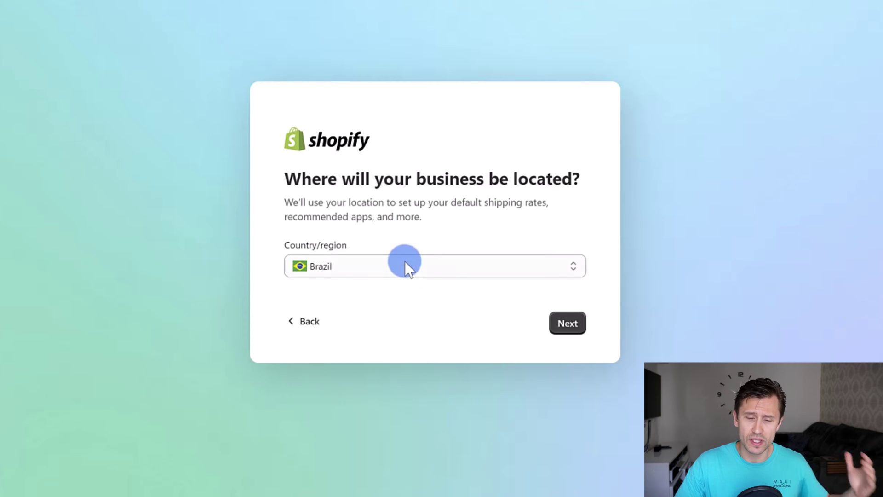
left_click(421, 264)
scroll(410, 369, "down", 5)
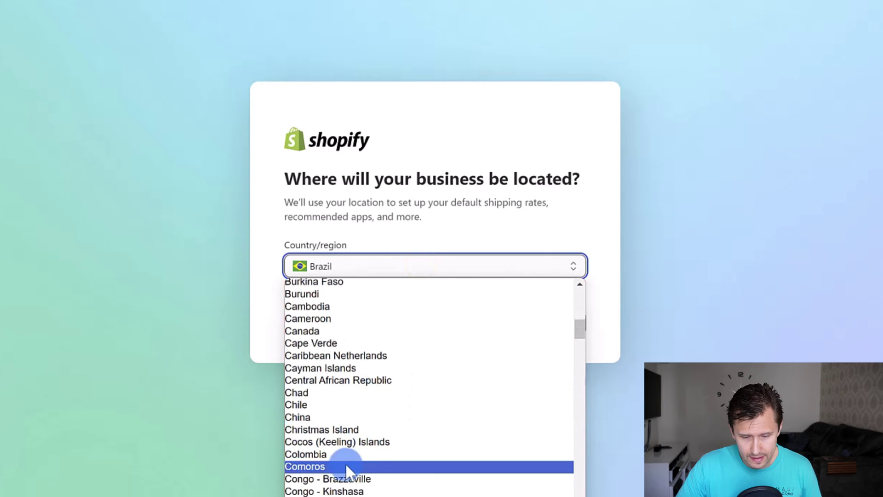
left_click(343, 331)
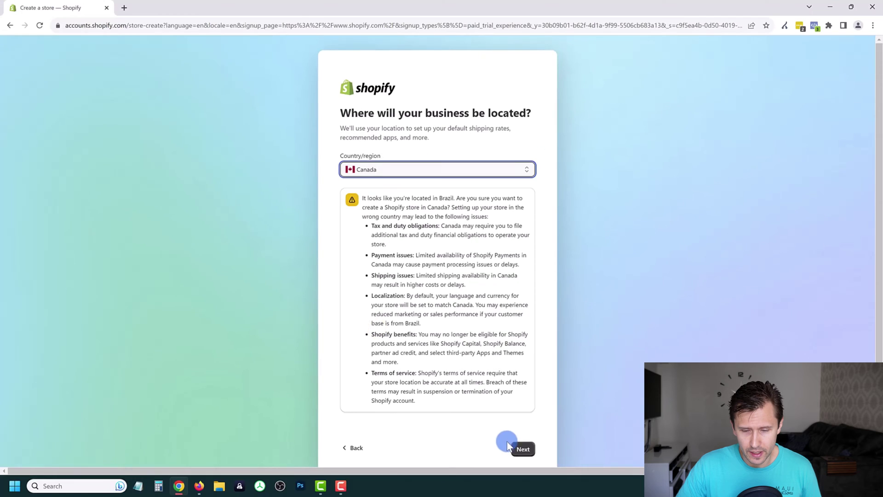
left_click(522, 448)
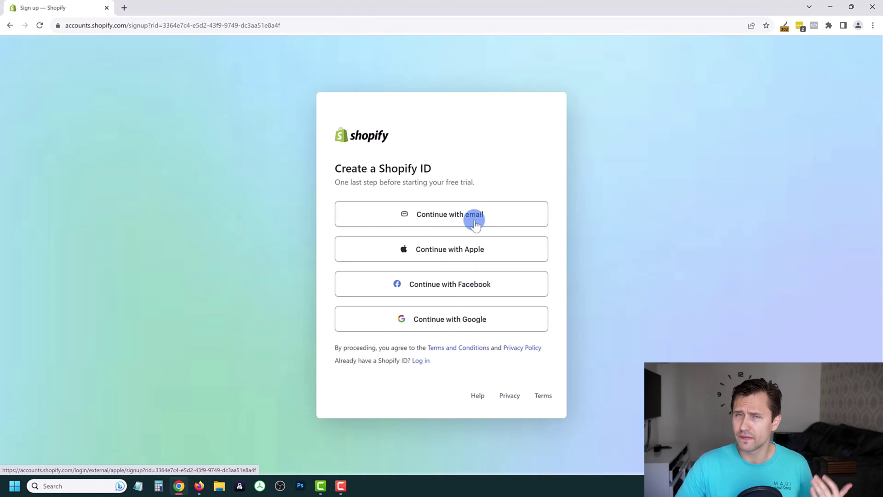
Step: Continue with email and log in by providing the account email and password
left_click(453, 215)
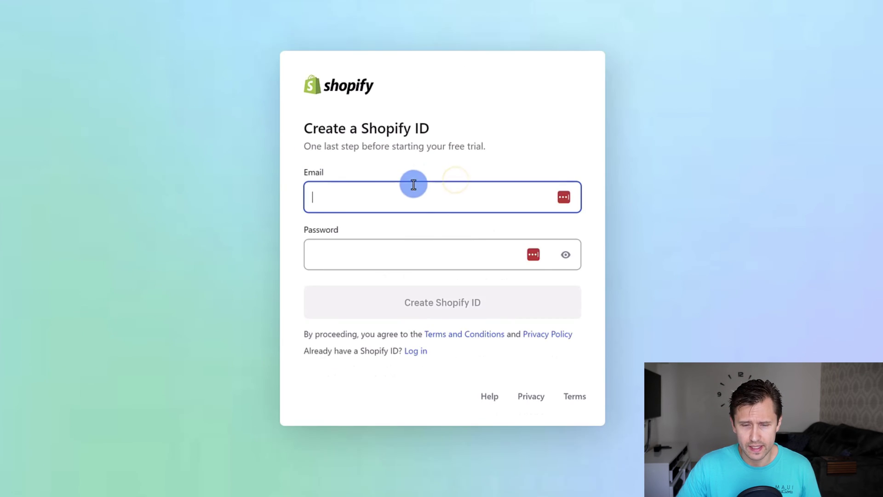
left_click(408, 260)
key("Tab")
type("•••••••••")
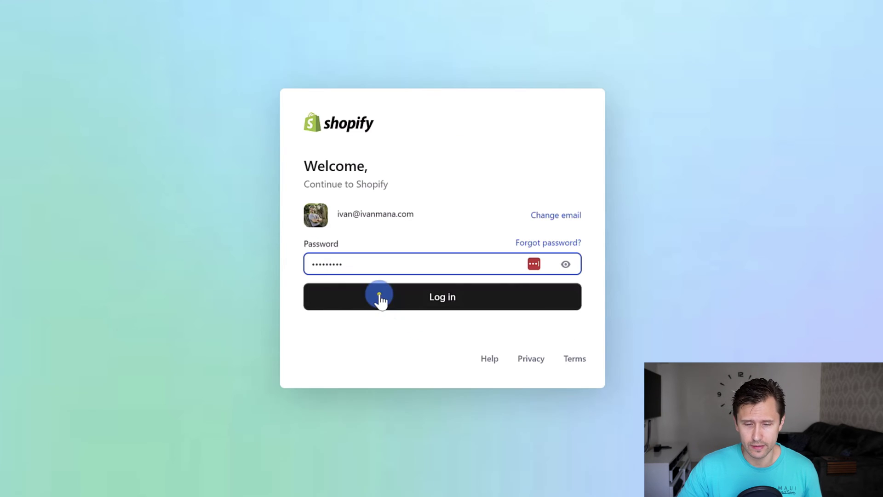
left_click(379, 296)
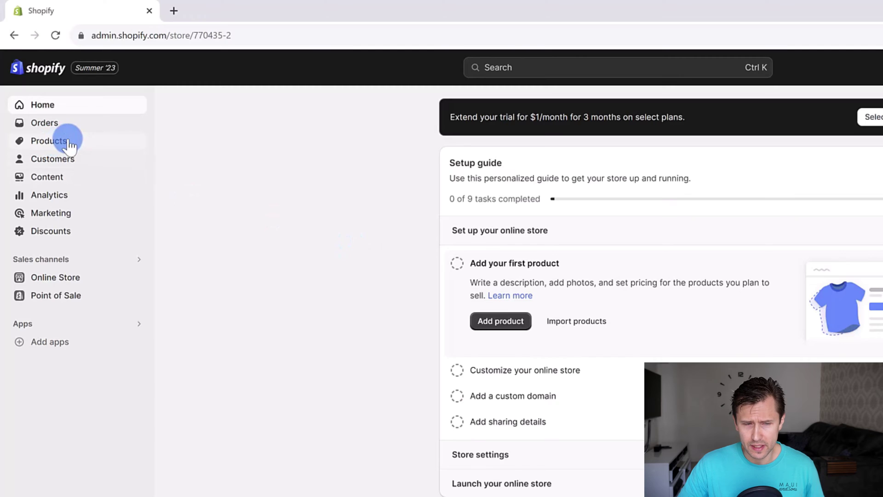
Step: Start adding a new product to the store and title it "White shirt"
left_click(69, 142)
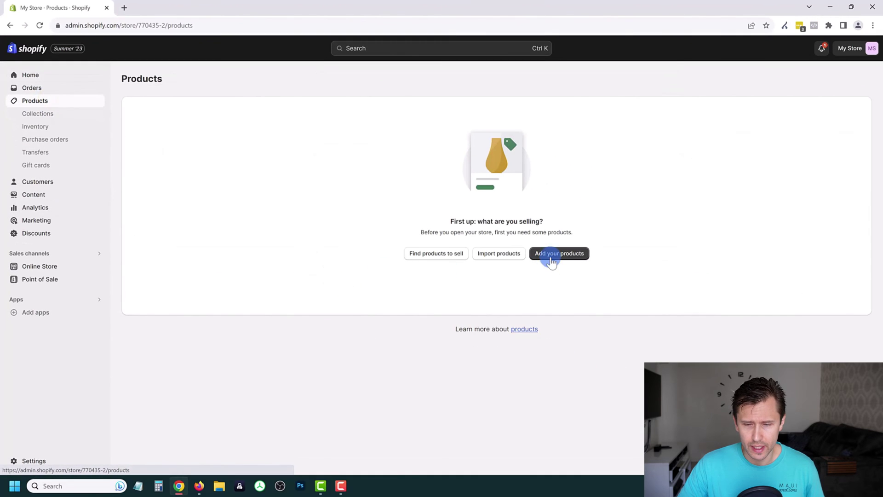
left_click(552, 256)
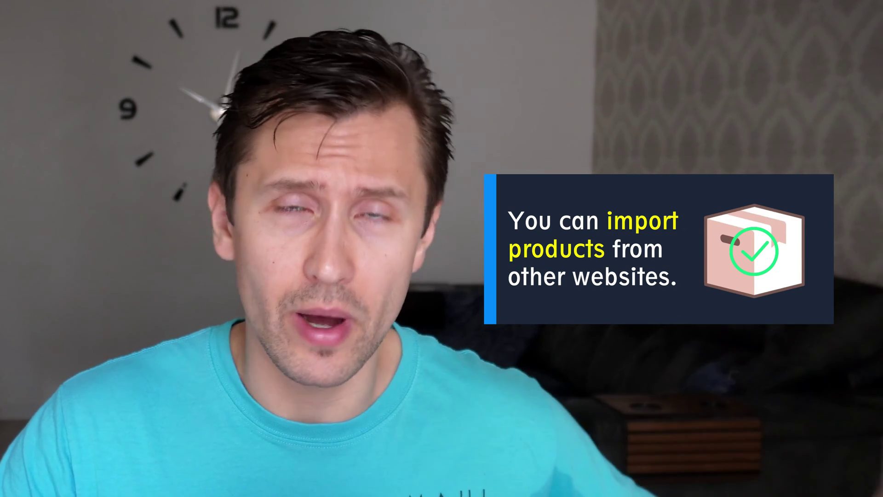
left_click(317, 122)
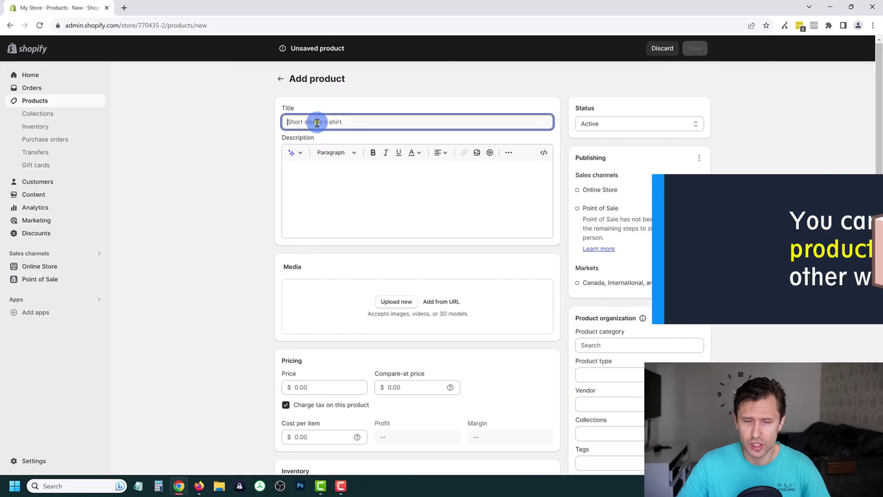
type("White shirt")
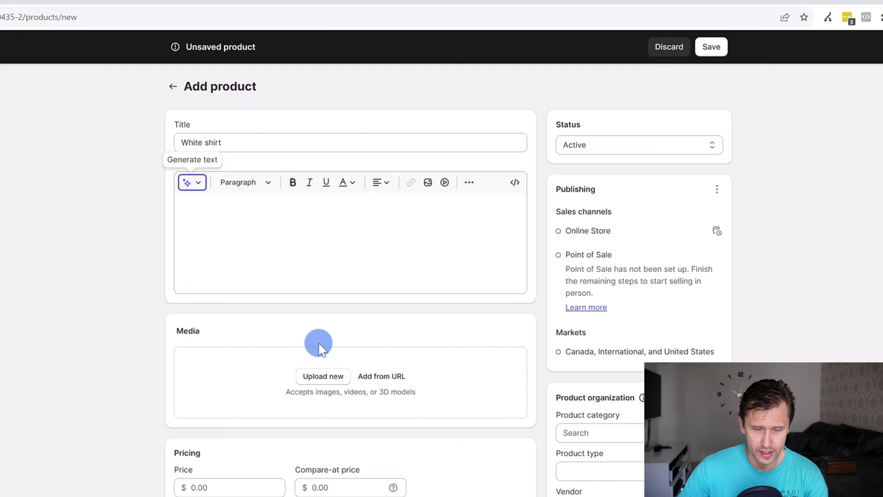
Step: Enter the description "White shirt for all your needs" and upload a white T-shirt image to the product's media
left_click(238, 237)
type("White shirt for all your needs")
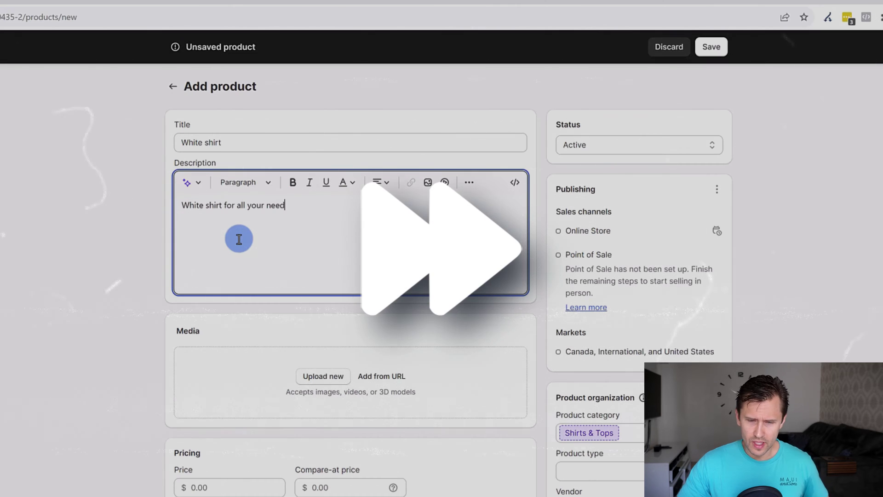
left_click(143, 280)
left_click(328, 374)
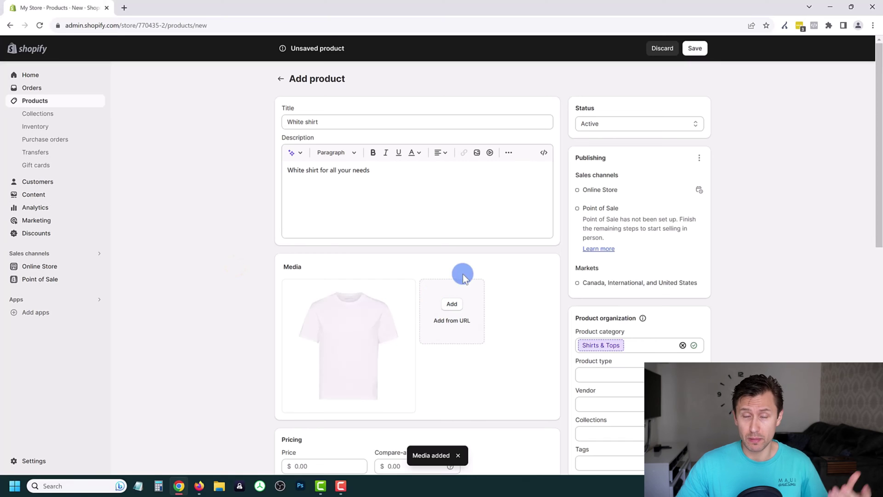
Step: Check which status options are available for the product without changing its status
scroll(511, 242, "down", 1)
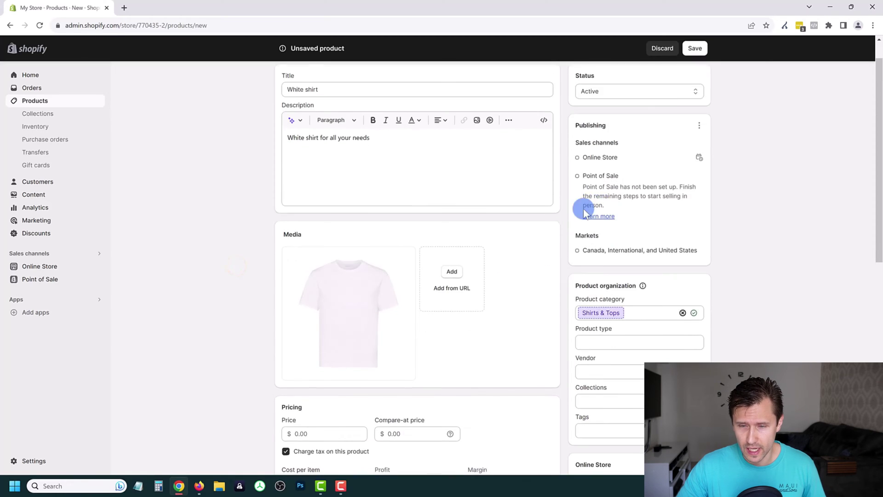
scroll(558, 231, "up", 1)
left_click(606, 126)
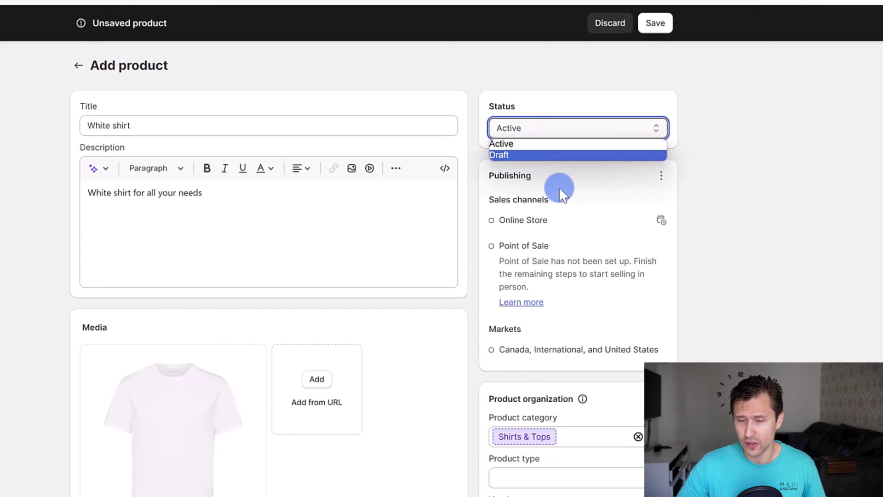
left_click(760, 296)
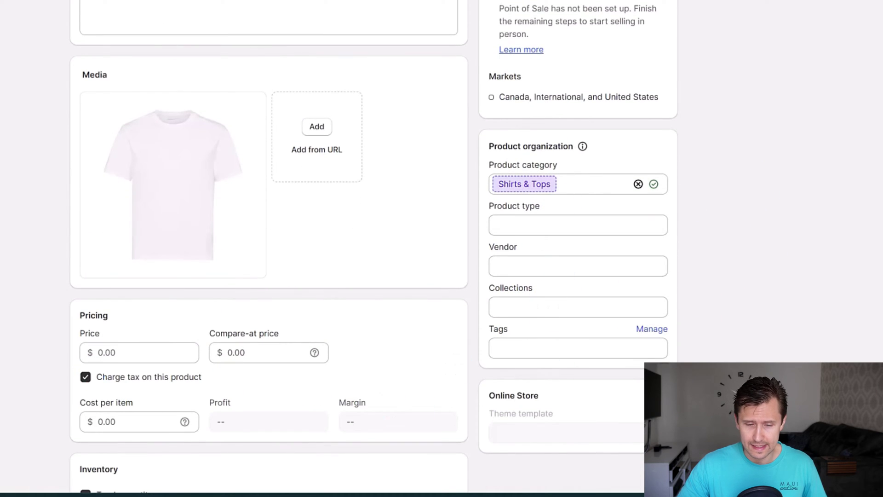
Step: Set the product's price to $11.99, the compare-at price to $20.99, and the cost per item to $5.00
scroll(49, 247, "down", 3)
left_click(144, 222)
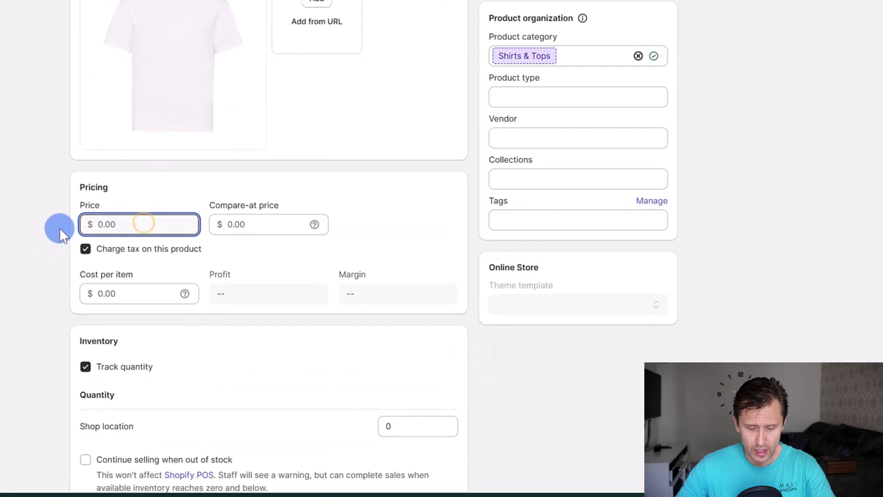
type("11.99")
key("Tab")
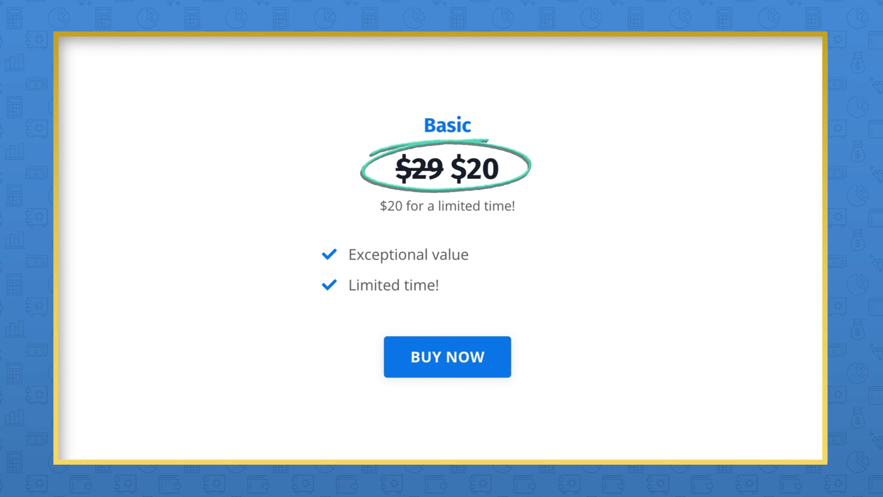
left_click(132, 295)
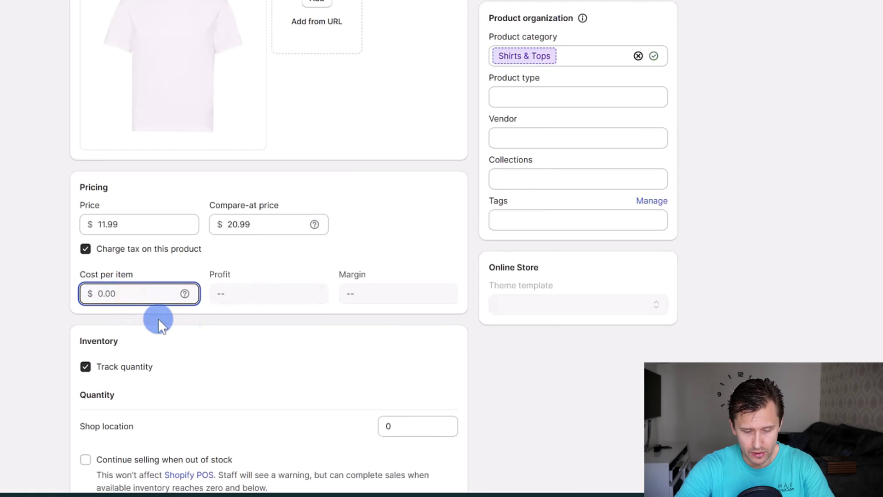
type("5.00")
key("Tab")
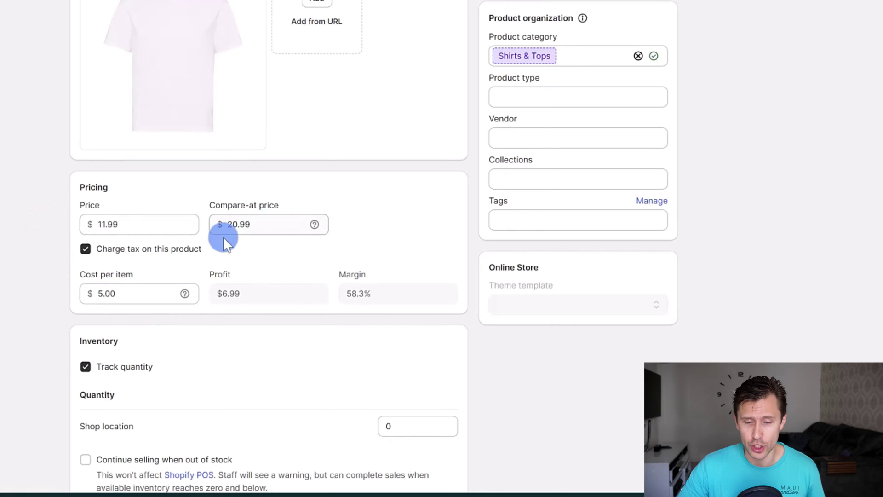
Step: Set the product's available quantity at the shop location to 50
scroll(212, 235, "down", 4)
left_click(402, 233)
type("5")
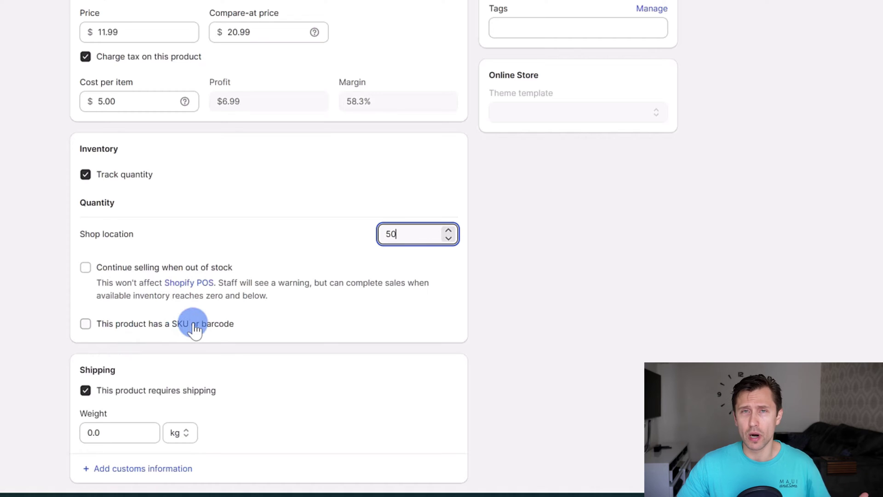
Step: Set the shipping weight to 0.5 kg and show the customs information fields
scroll(180, 312, "down", 5)
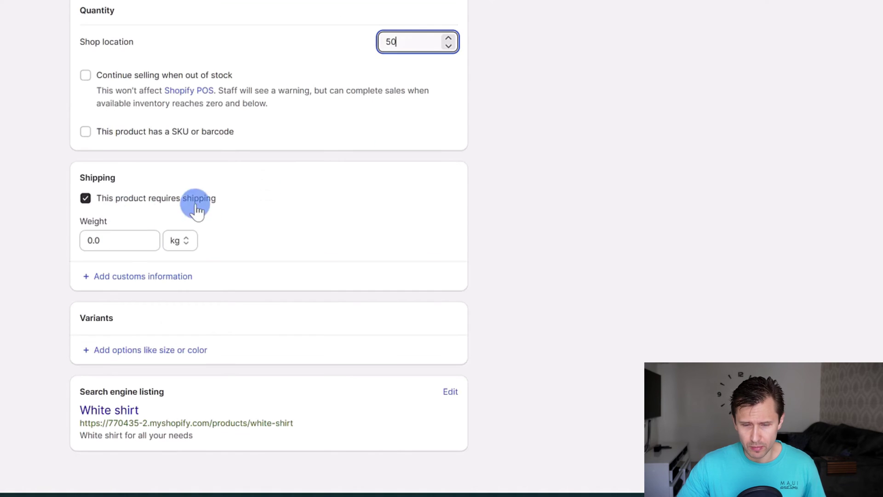
left_click_drag(97, 241, 132, 239)
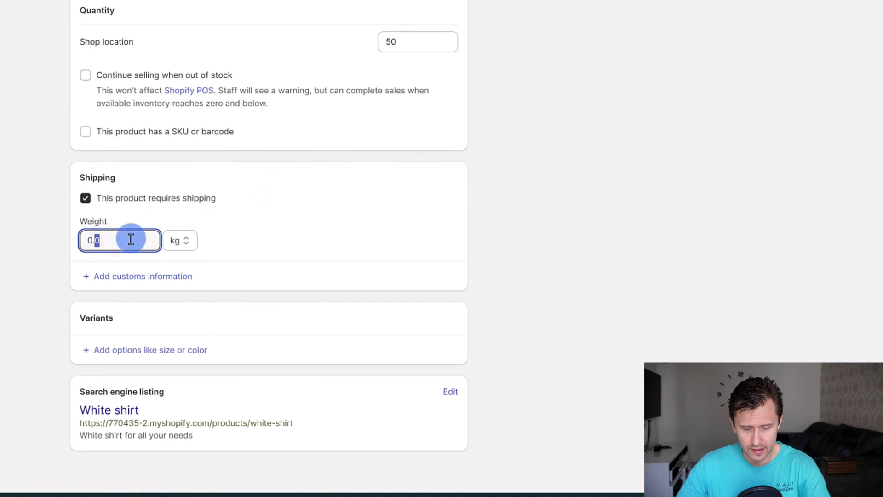
scroll(50, 261, "down", 1)
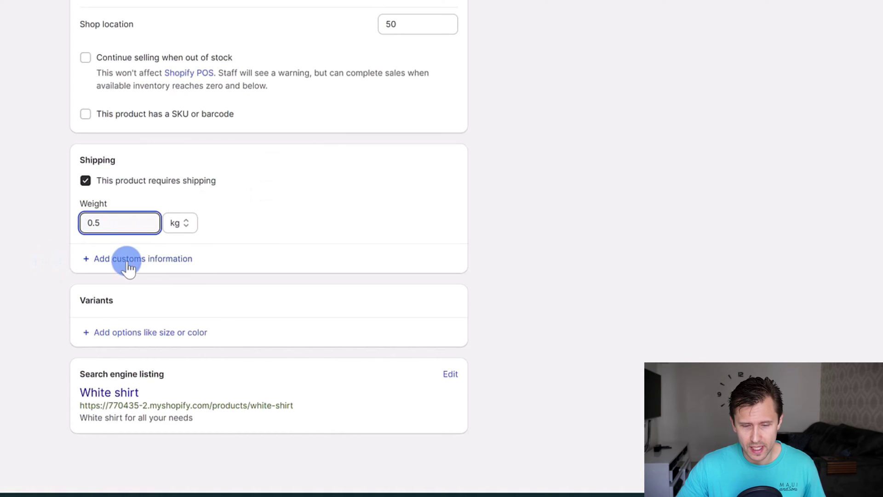
left_click(137, 269)
scroll(142, 338, "down", 3)
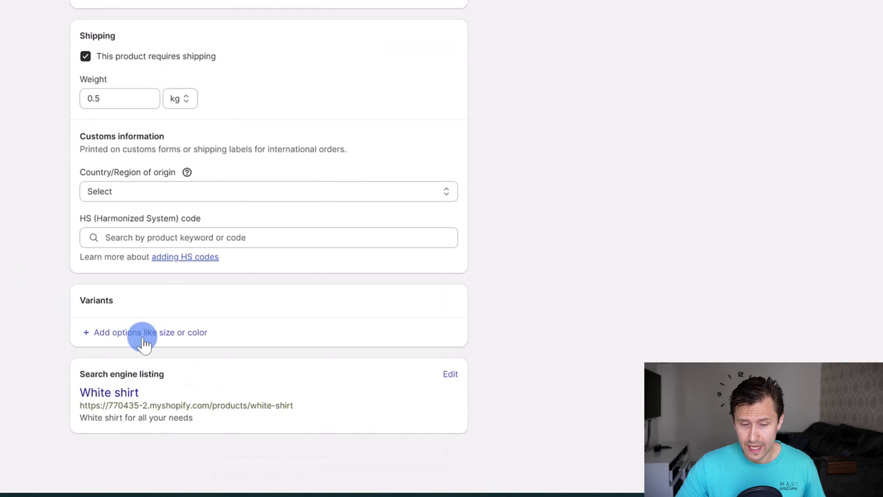
Step: Add a Size variant option with the values Small, Medium, and Large
left_click(142, 336)
scroll(36, 311, "down", 2)
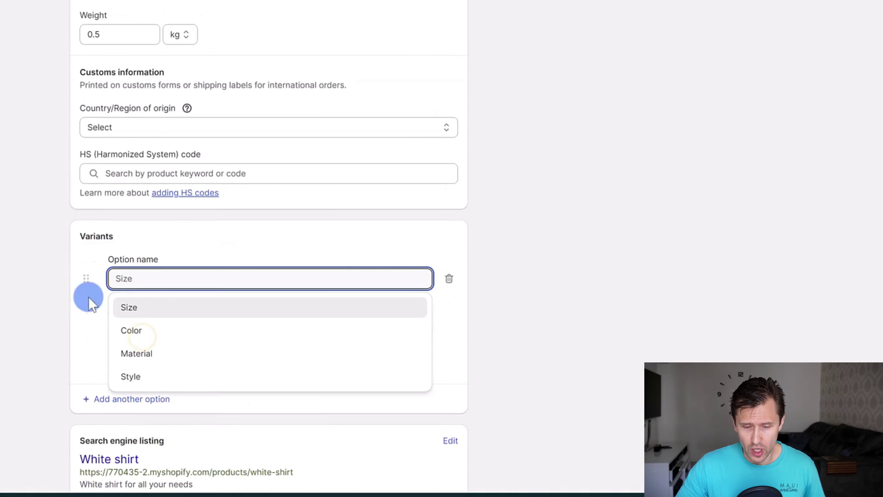
left_click(140, 302)
left_click(152, 340)
type("Small")
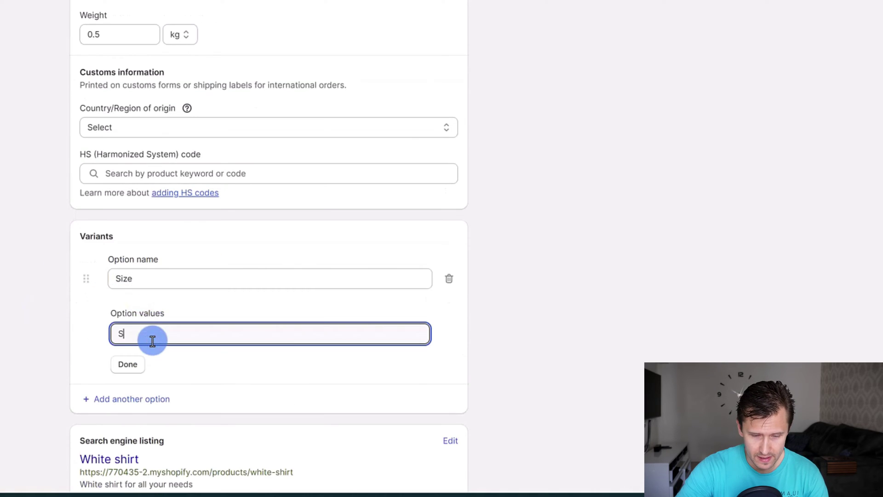
key("Tab")
type("Medium")
key("Tab")
key("Tab")
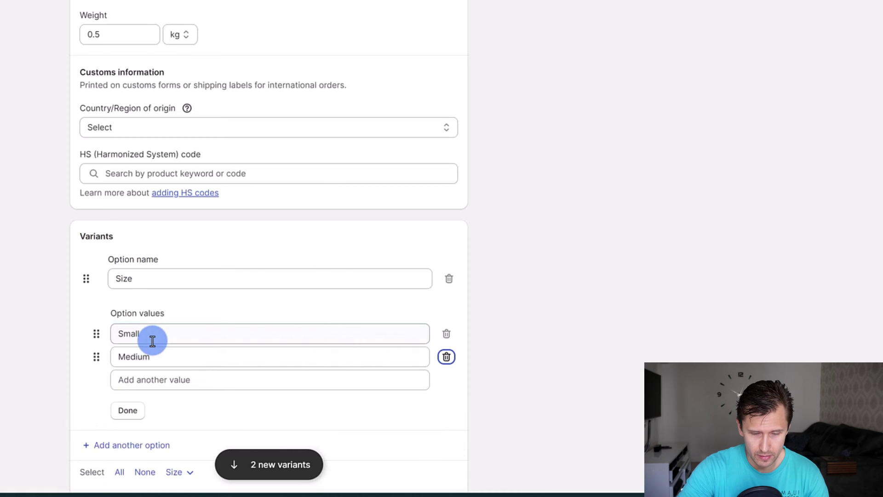
type("Large")
left_click(128, 434)
scroll(29, 306, "down", 2)
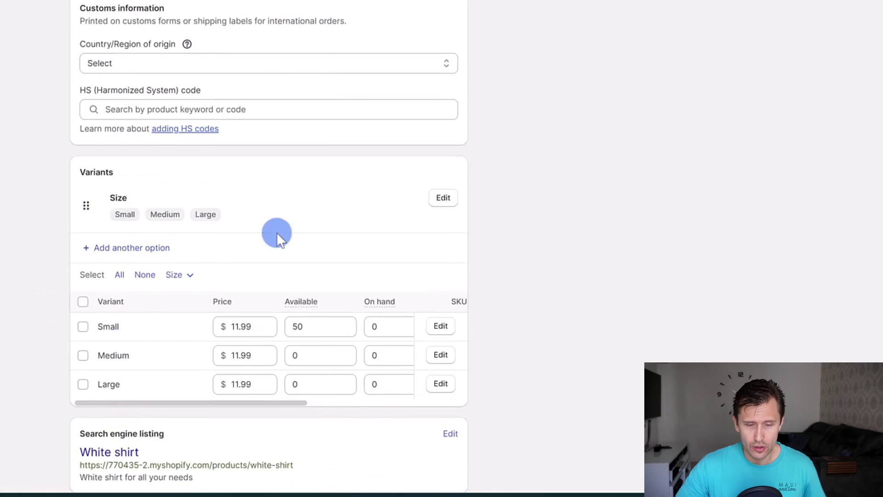
left_click(118, 254)
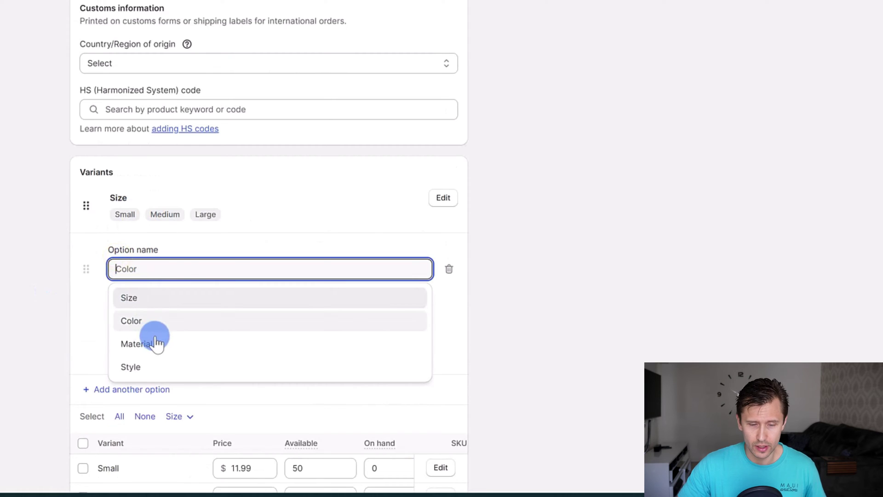
left_click(13, 304)
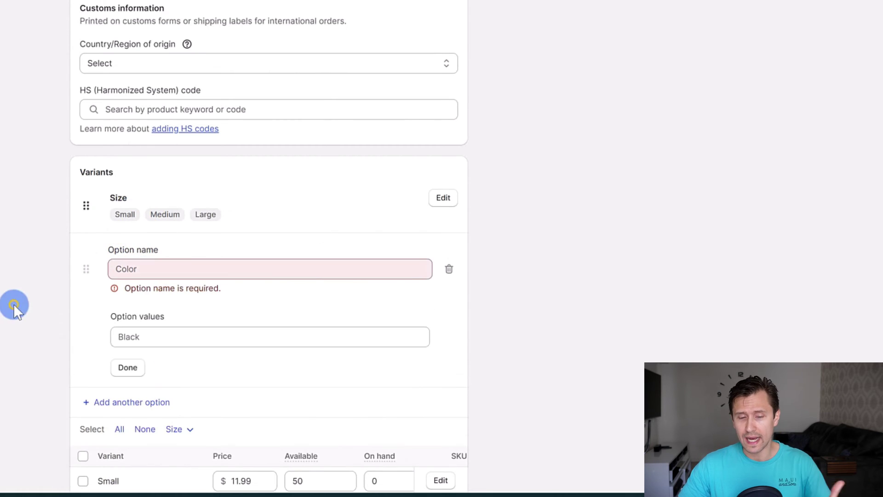
left_click(449, 268)
Step: Open the product's search engine listing for editing and look over its fields
scroll(460, 350, "down", 3)
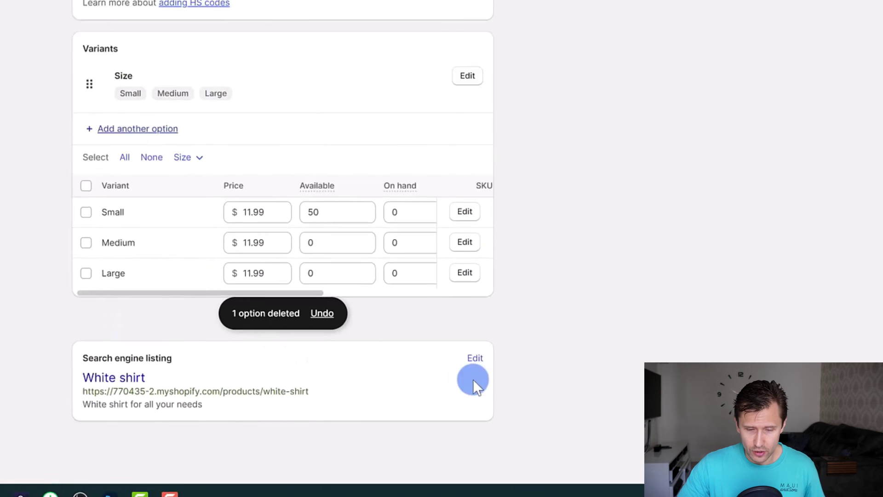
left_click(542, 317)
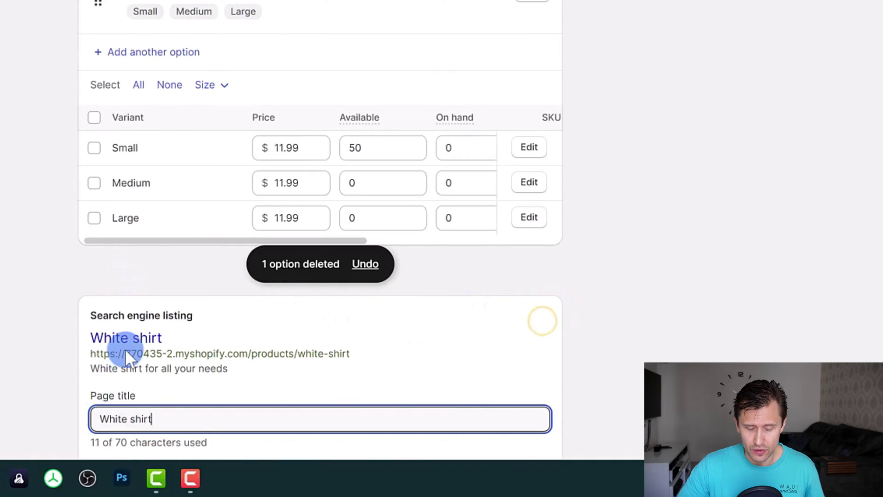
scroll(292, 361, "down", 3)
scroll(121, 285, "down", 2)
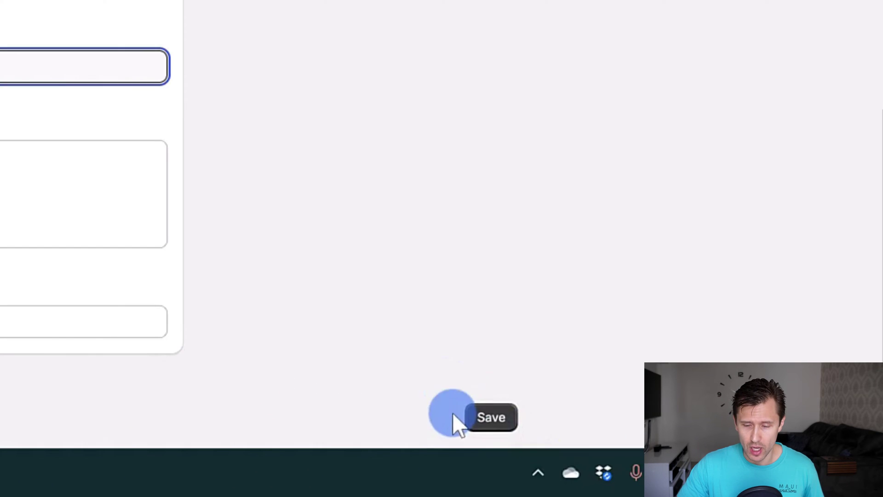
Step: Save the white shirt product, and duplicate the red shirt as an active product titled Black shirt, keeping inventory quantities
left_click(481, 416)
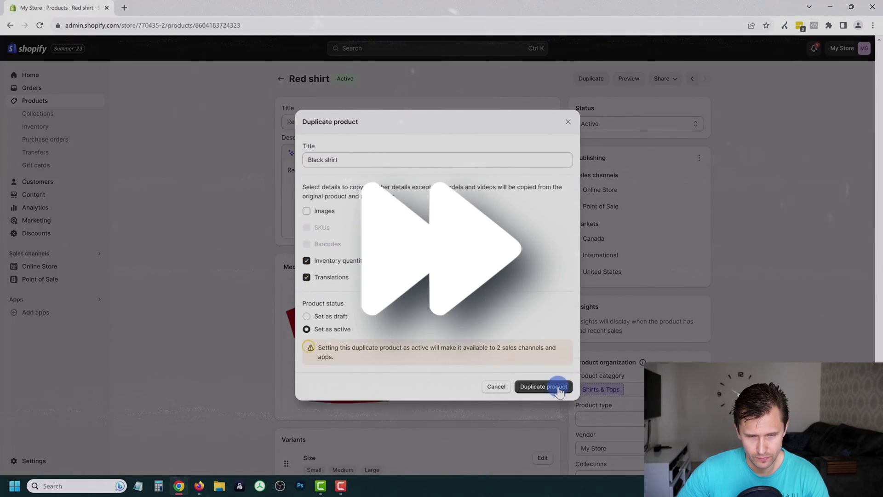
left_click(558, 385)
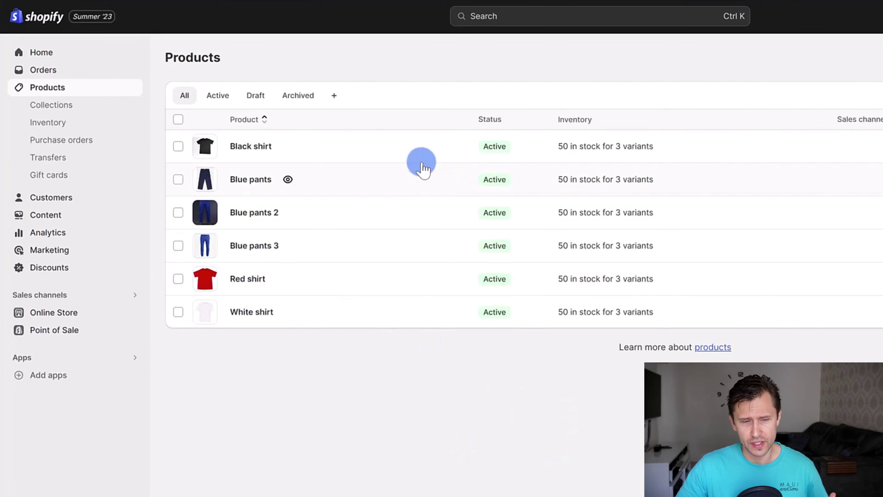
Step: Start a new product collection titled Shirts with the description "all shirts you need"
left_click(51, 105)
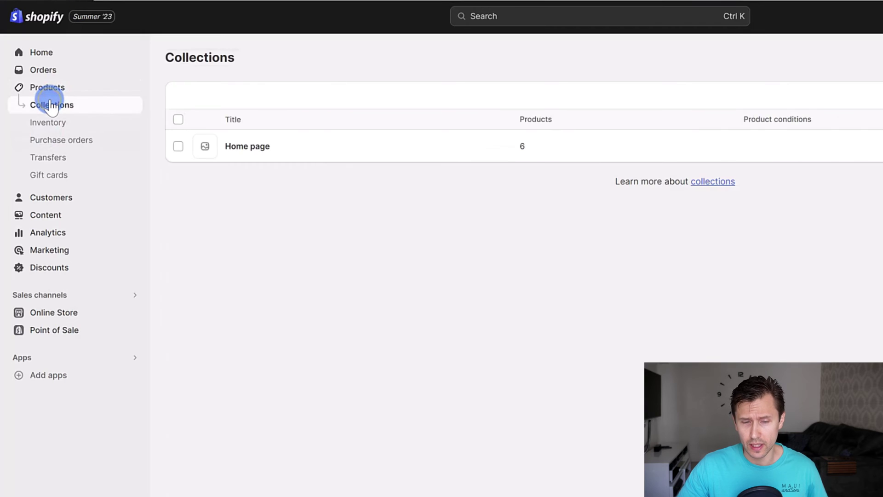
left_click(882, 91)
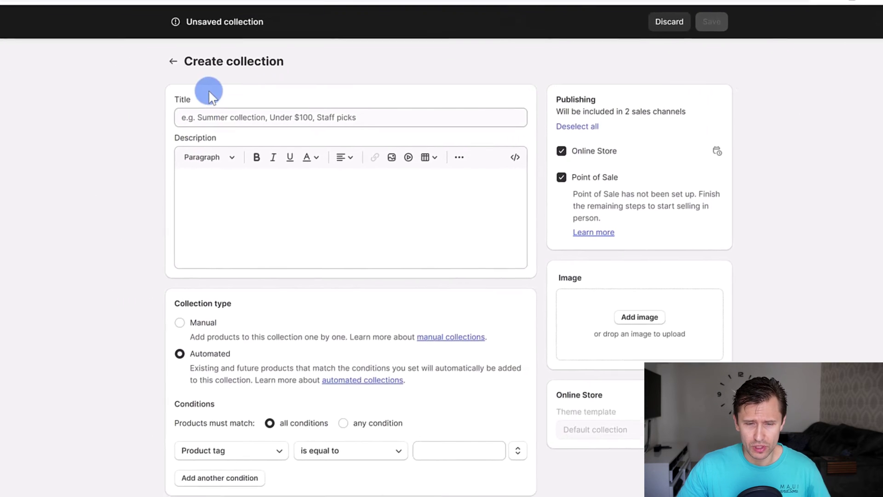
left_click(209, 97)
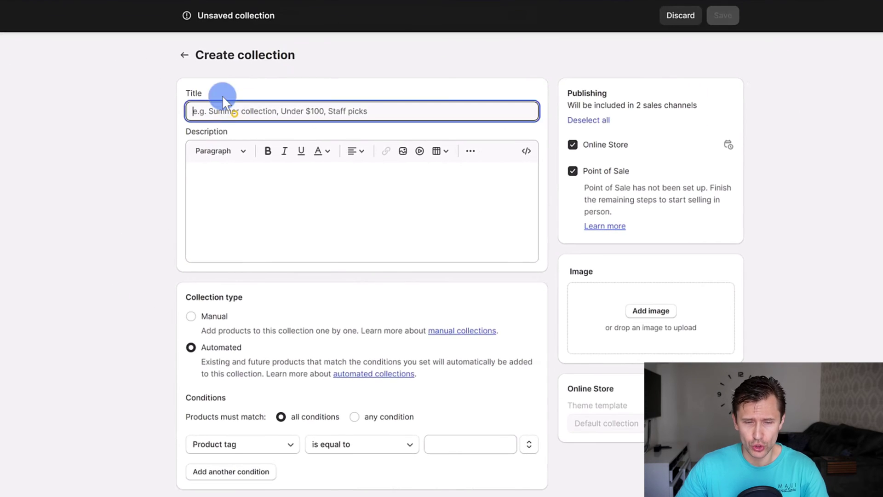
type("Shirts")
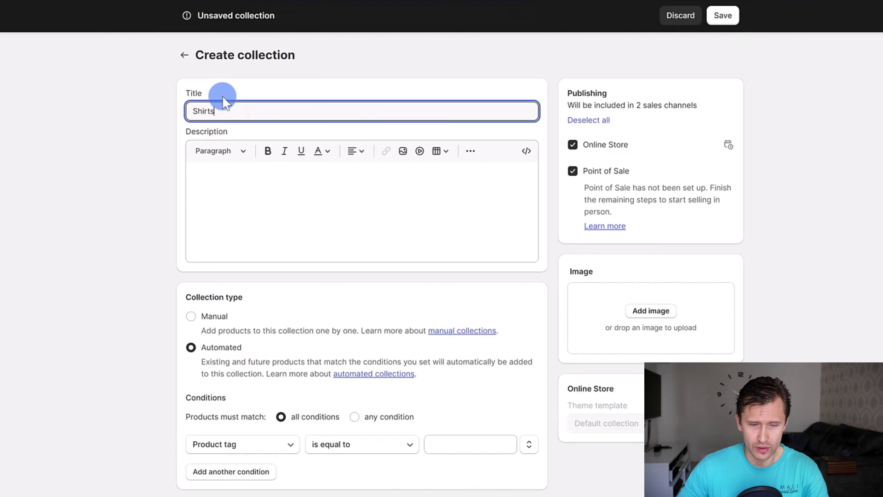
left_click(246, 192)
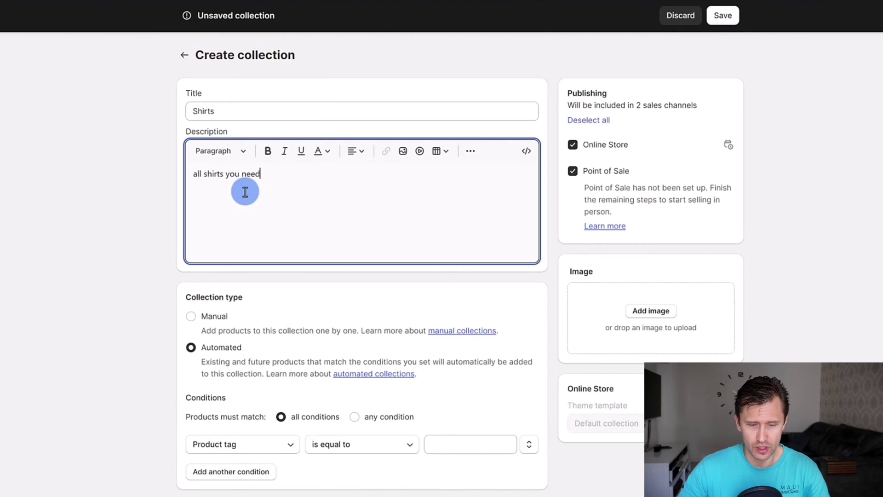
type("all shirts you need")
Step: Make the Shirts collection manual, use white shirt.png from the Desktop as its image, and save it
left_click(212, 315)
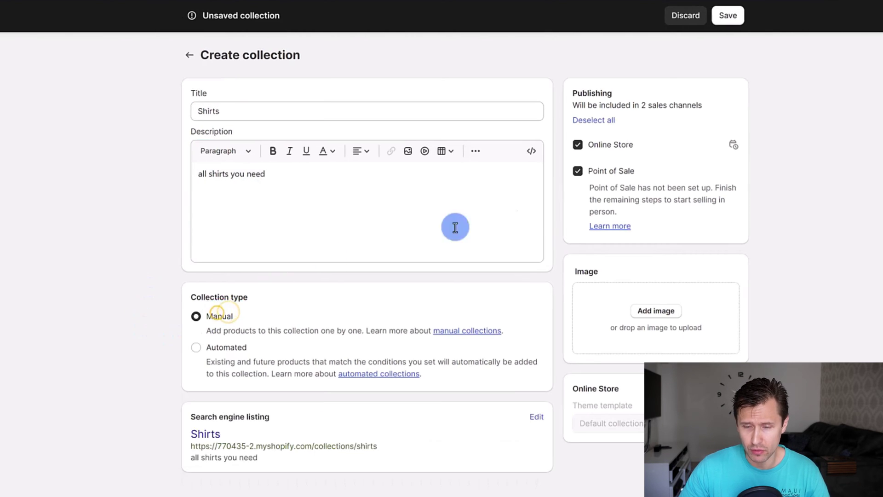
left_click(645, 310)
left_click(394, 133)
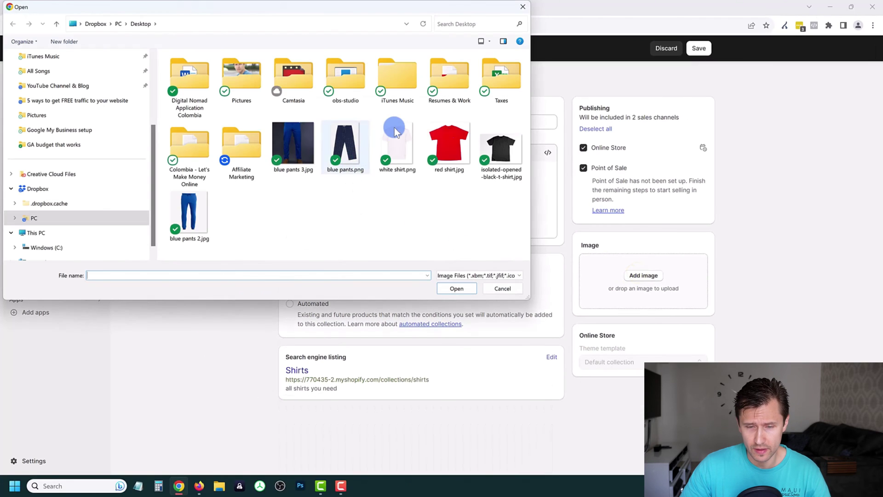
double_click(394, 132)
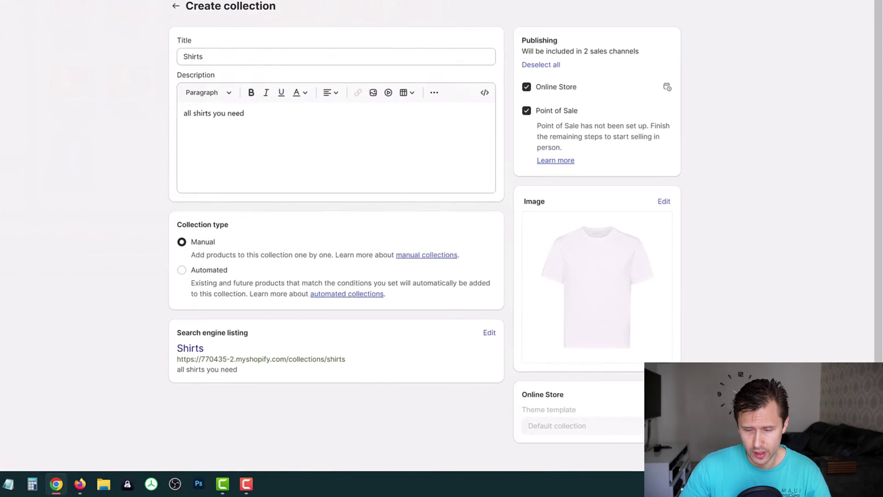
left_click(703, 397)
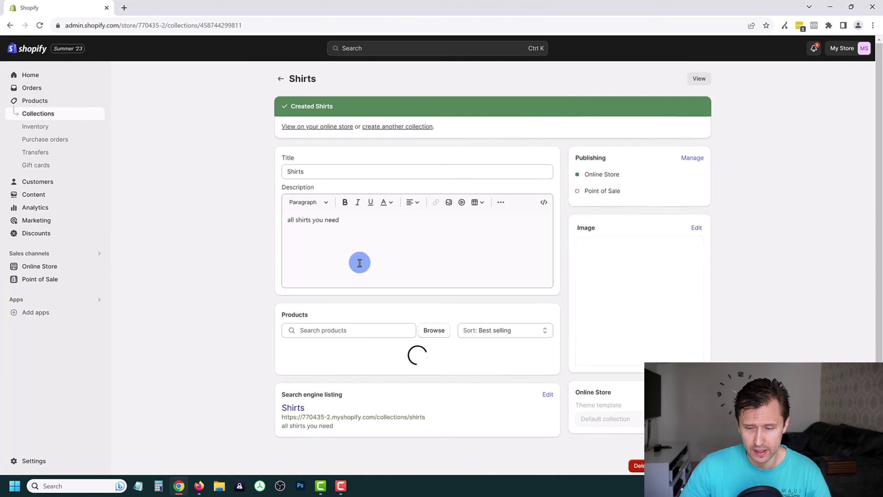
Step: Add the Black shirt, Red shirt, and White shirt products to the Shirts collection and return to the collections list
left_click(331, 331)
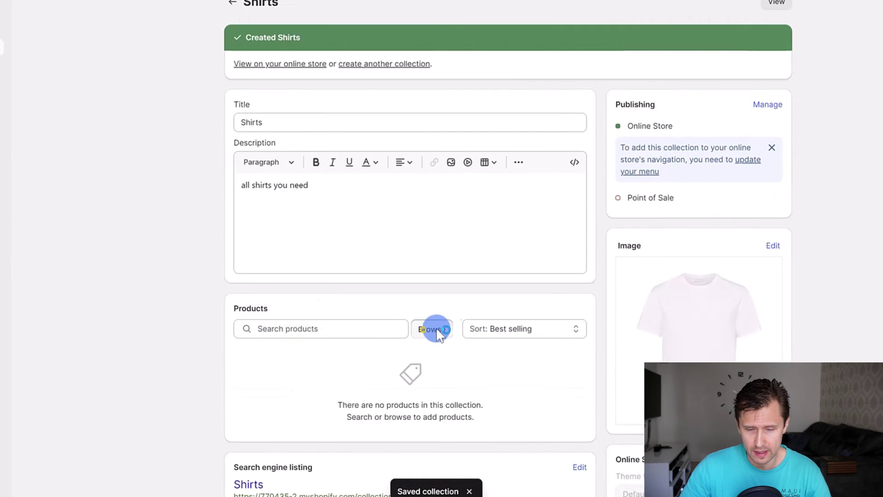
left_click(433, 331)
left_click(266, 114)
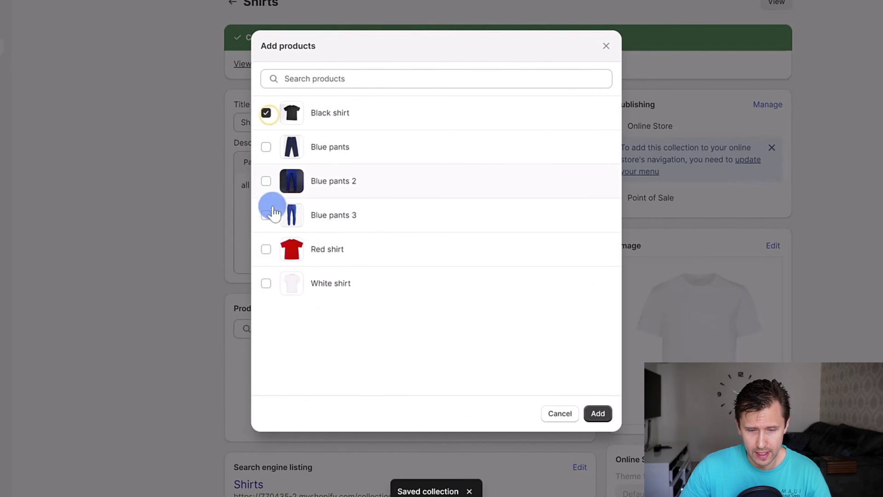
left_click(266, 249)
left_click(264, 285)
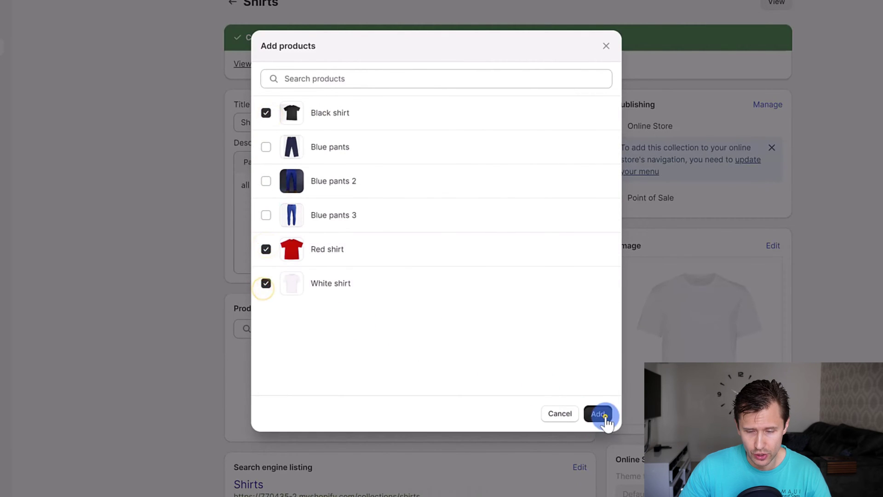
left_click(602, 415)
scroll(675, 320, "down", 2)
scroll(560, 260, "up", 2)
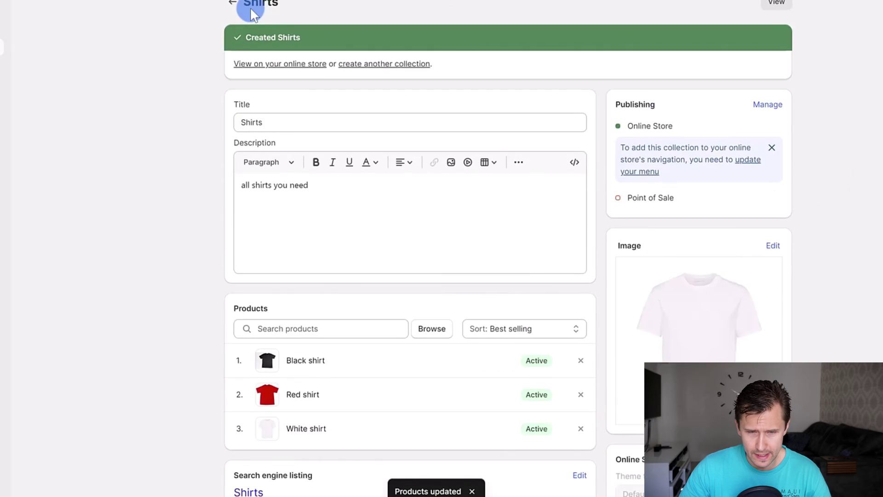
left_click(233, 3)
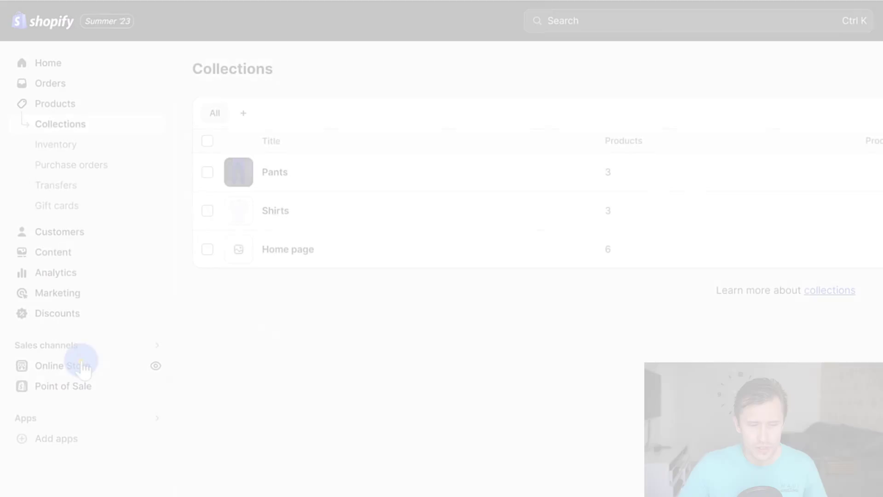
Step: Go from the online store's themes to the external Theme Store, continuing with the existing account
left_click(79, 363)
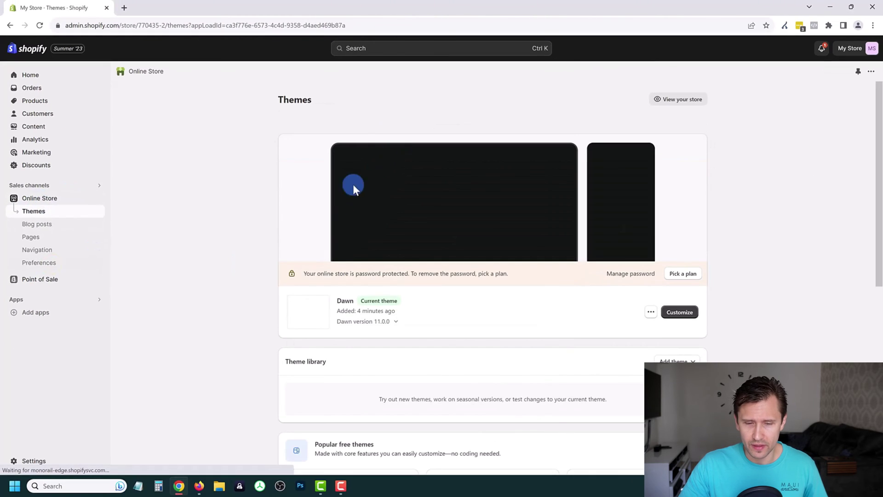
scroll(393, 306, "down", 3)
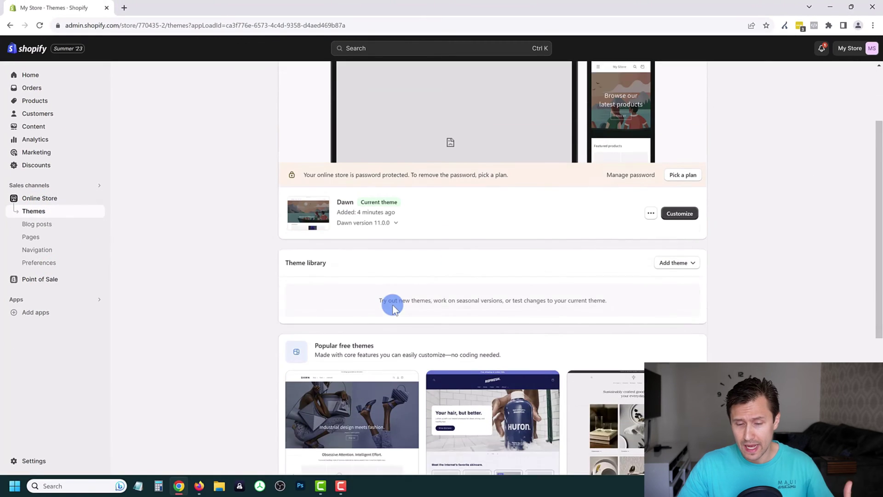
scroll(395, 283, "down", 3)
scroll(612, 339, "down", 2)
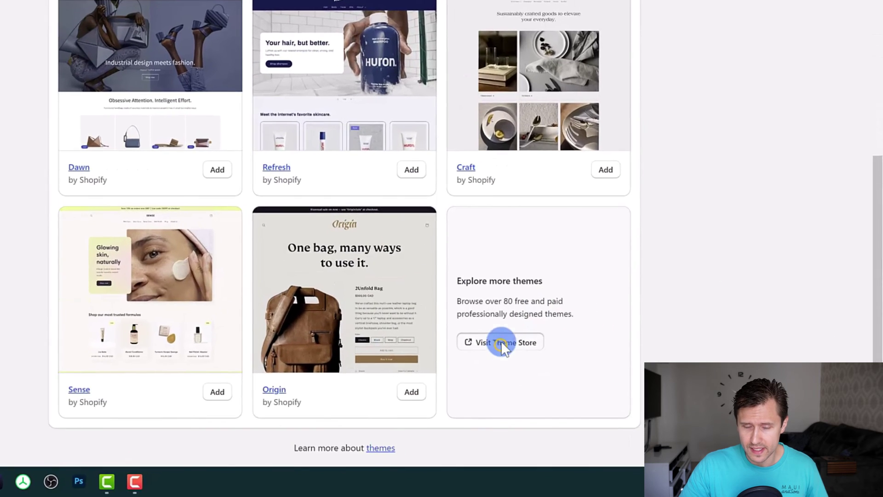
left_click(594, 379)
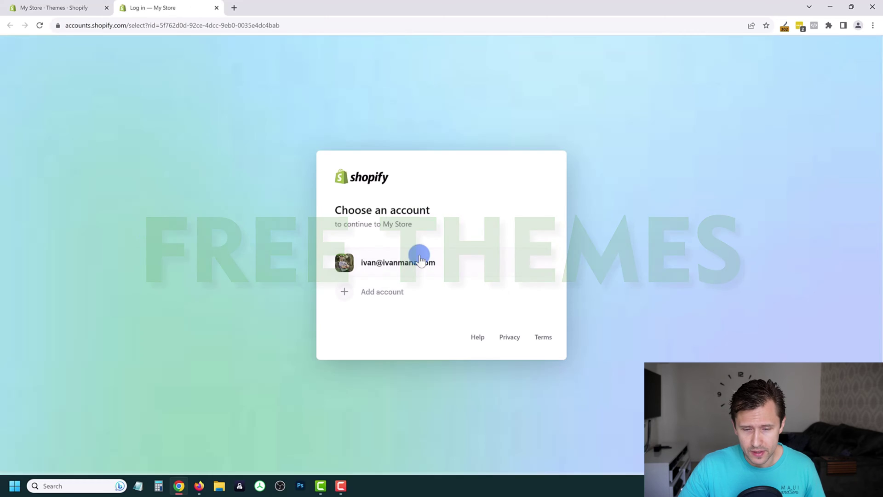
left_click(419, 256)
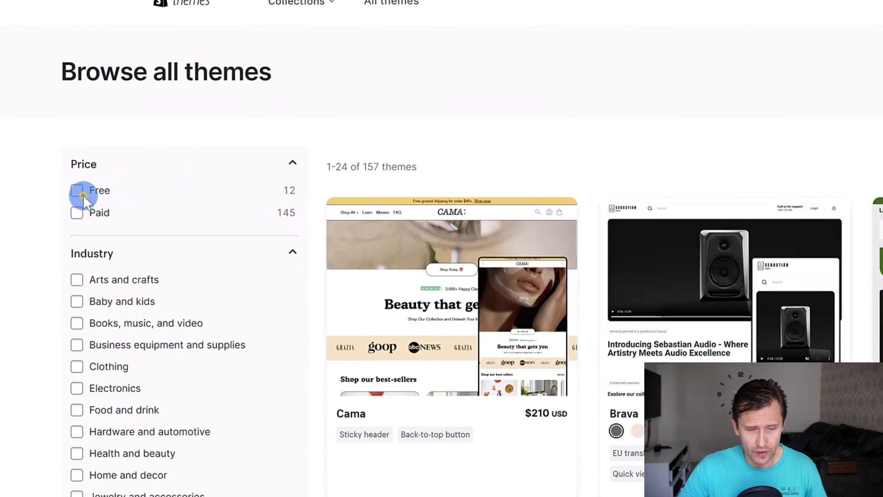
Step: Filter the Theme Store to free themes and open the Publisher theme's page
left_click(58, 195)
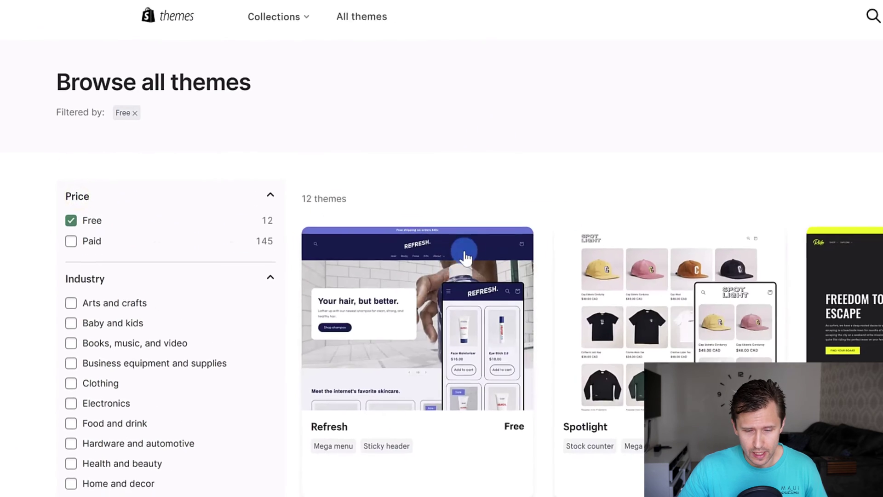
scroll(474, 253, "down", 10)
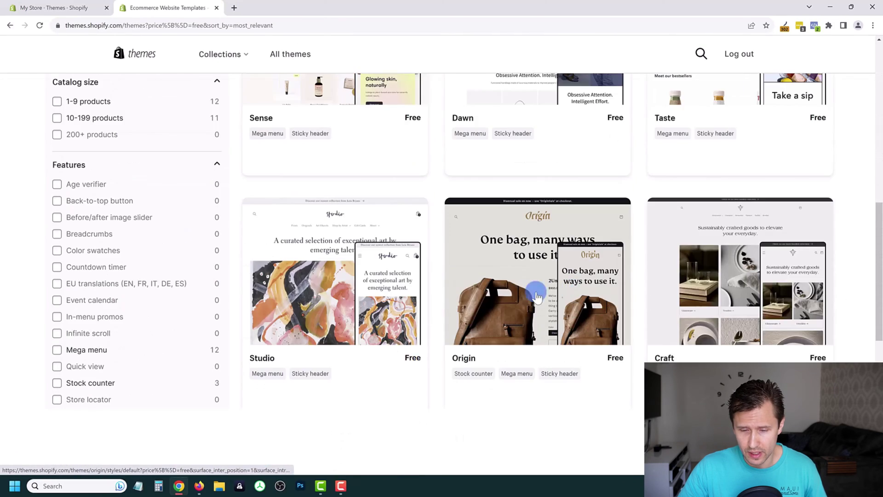
scroll(545, 295, "down", 2)
scroll(376, 257, "down", 4)
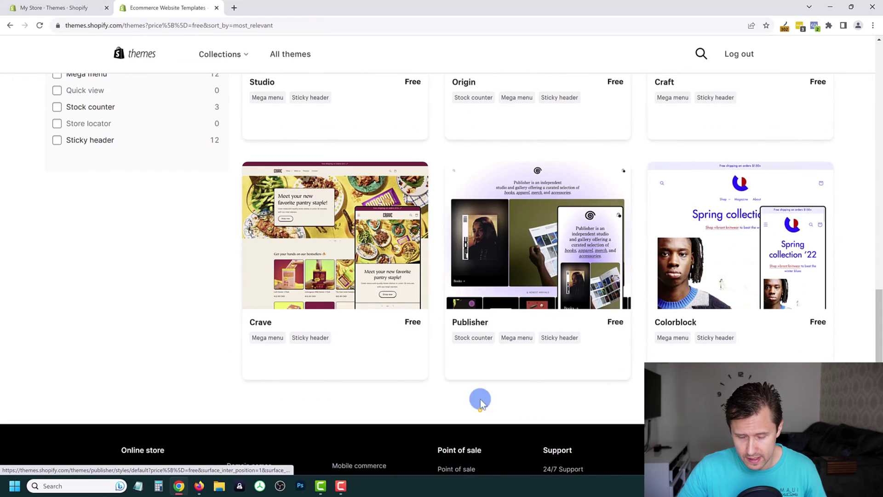
left_click(490, 257)
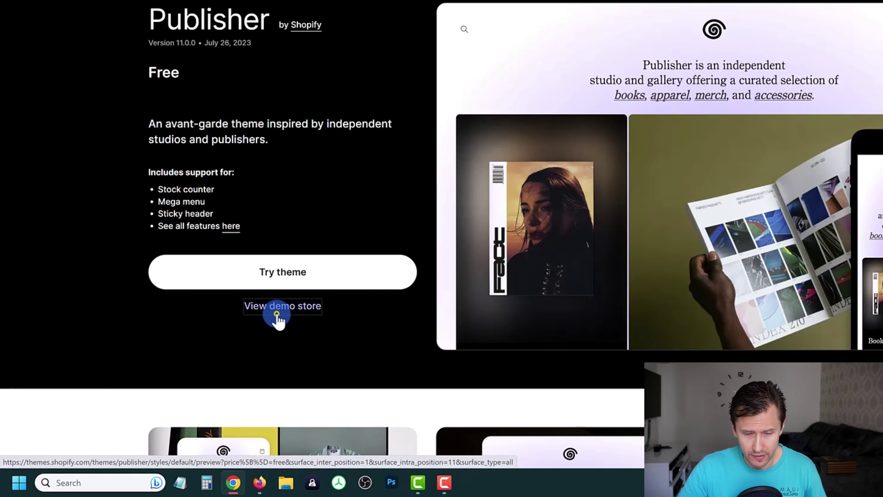
Step: Open the Publisher theme's demo store and examine its home page layout
left_click(225, 352)
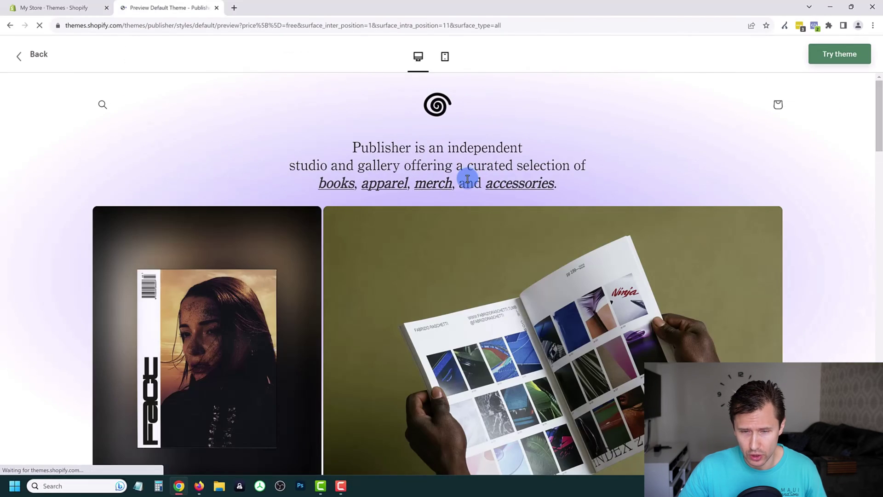
scroll(420, 195, "down", 10)
scroll(637, 192, "down", 2)
scroll(138, 198, "up", 5)
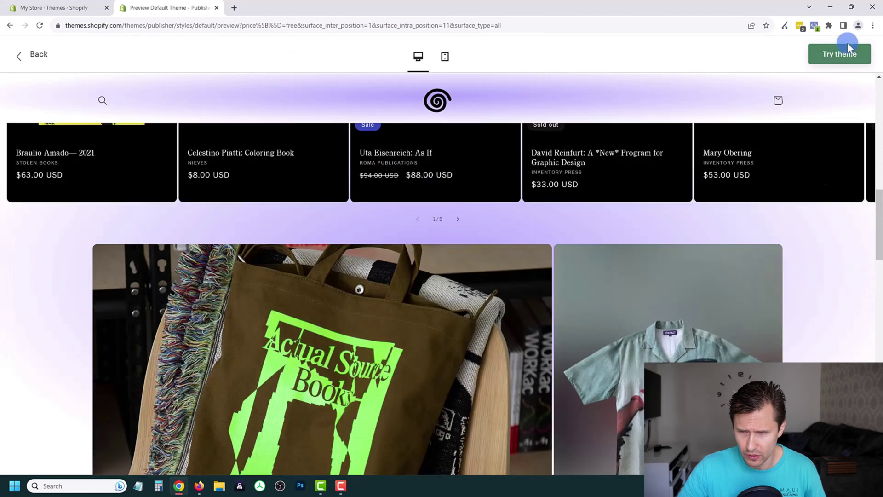
scroll(84, 90, "up", 5)
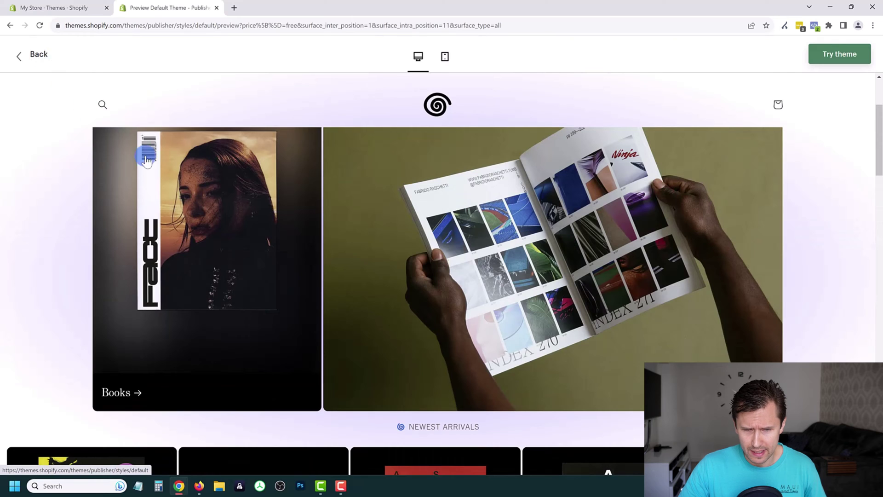
Step: Leave the demo store, add the Publisher theme to the store, and publish it as the current theme
left_click(35, 54)
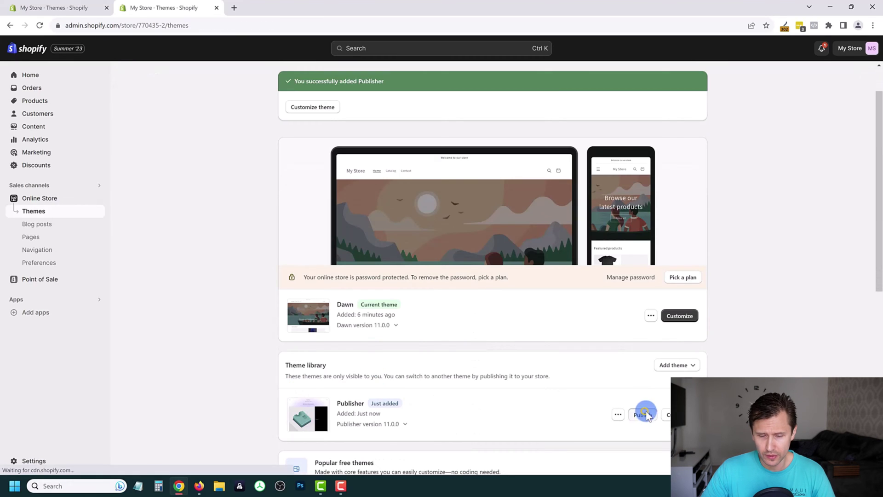
left_click(643, 415)
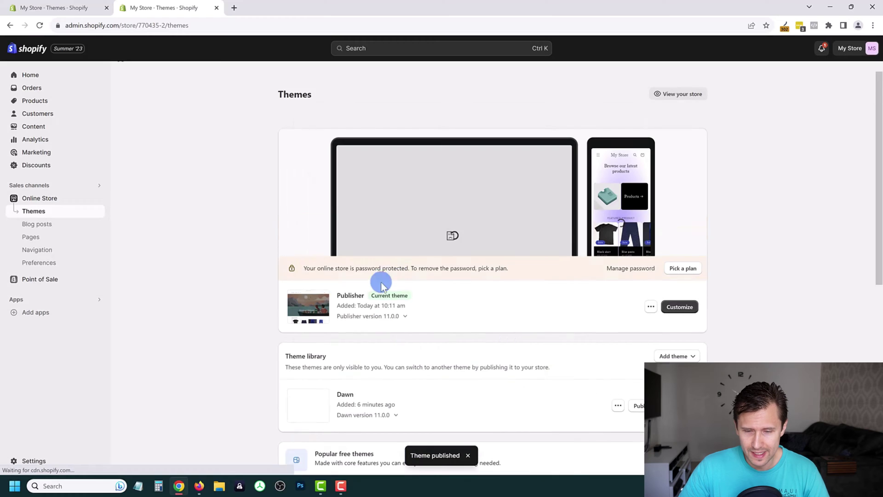
Step: View the storefront, examine its home page and featured products, and return to the admin's themes page, closing the spare tab
left_click(673, 98)
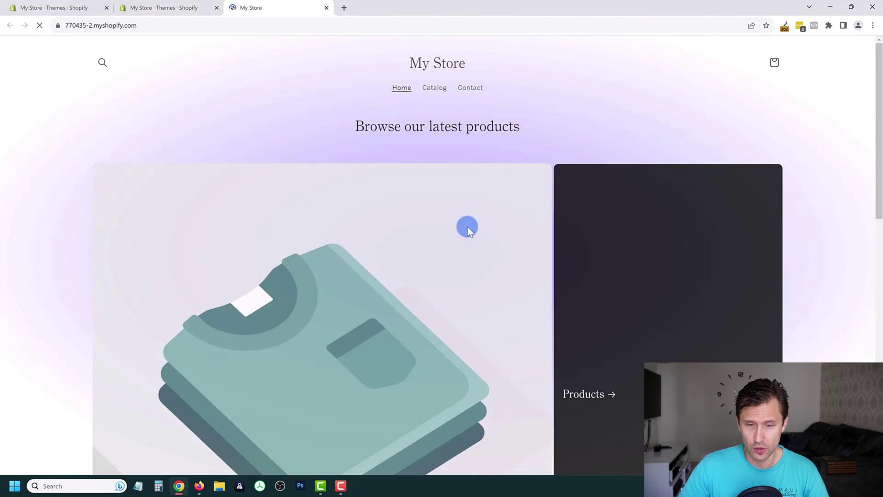
scroll(459, 210, "down", 3)
scroll(457, 208, "down", 10)
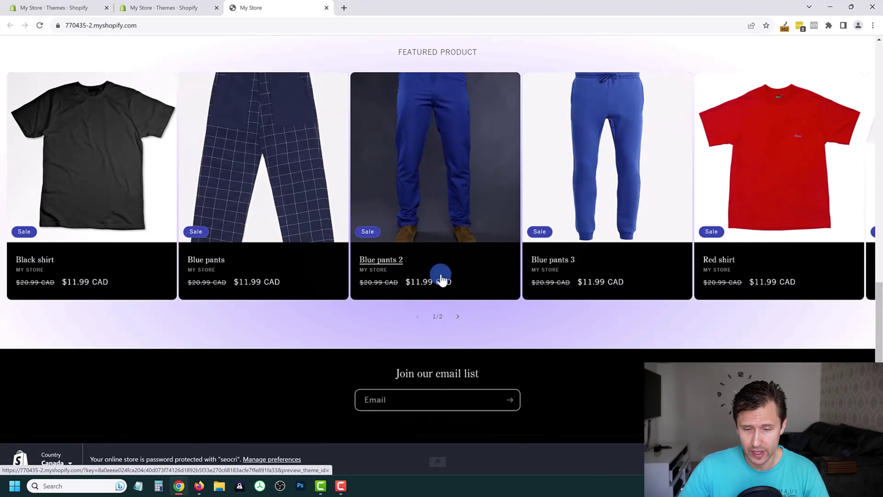
left_click(457, 293)
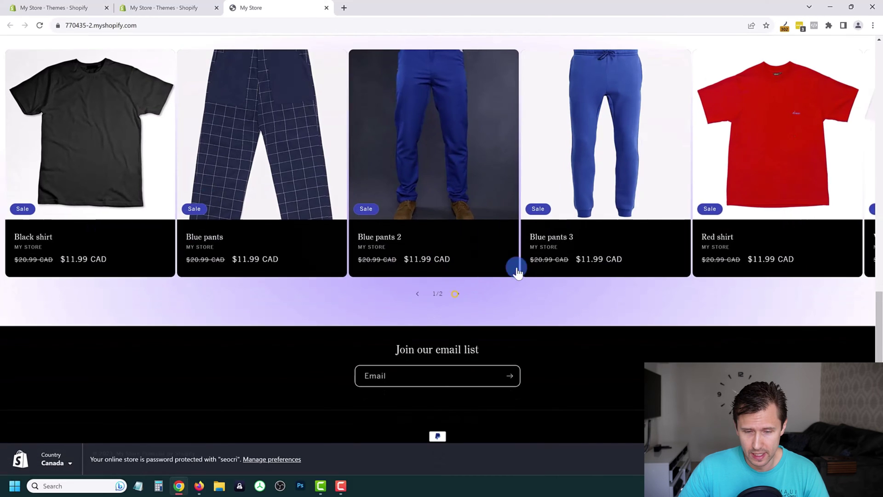
scroll(350, 121, "up", 1)
scroll(350, 121, "up", 12)
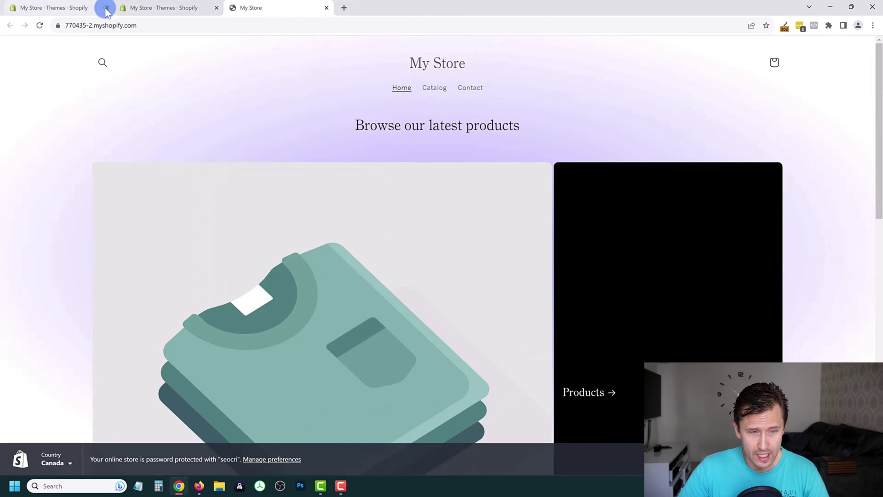
left_click(106, 8)
left_click(84, 8)
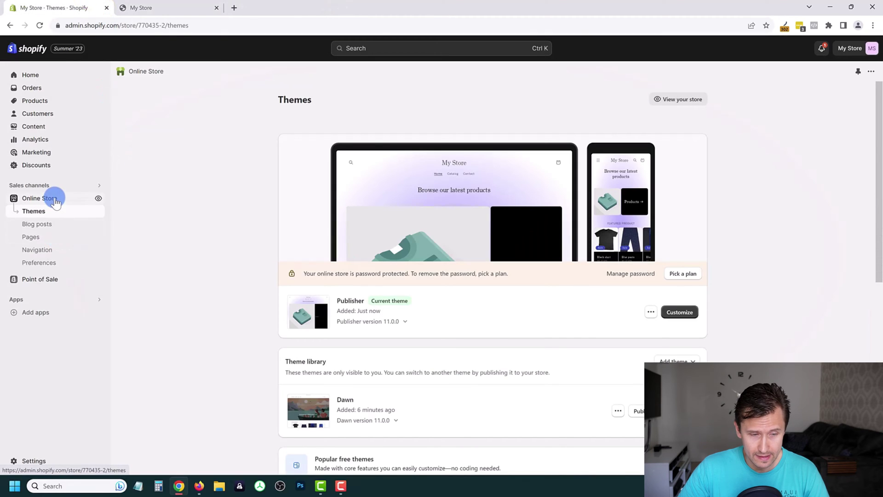
Step: Open the Publisher theme for customization and review the logo options in its theme settings
left_click(680, 312)
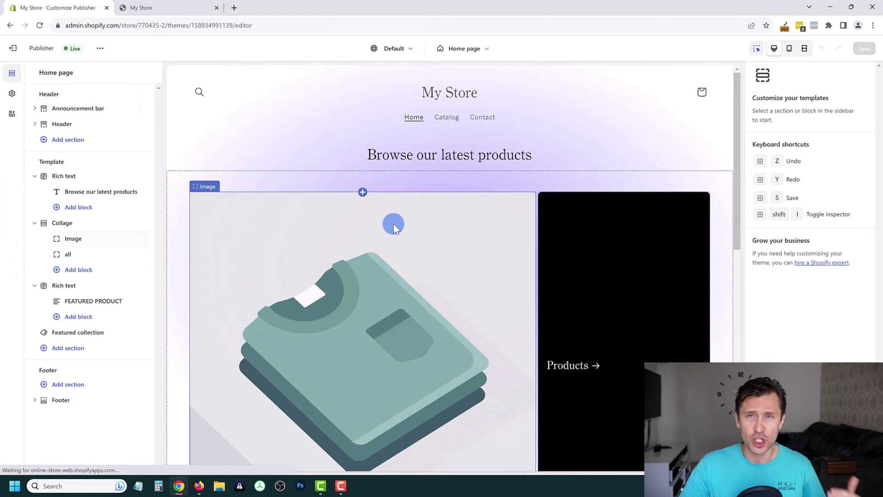
scroll(280, 167, "down", 2)
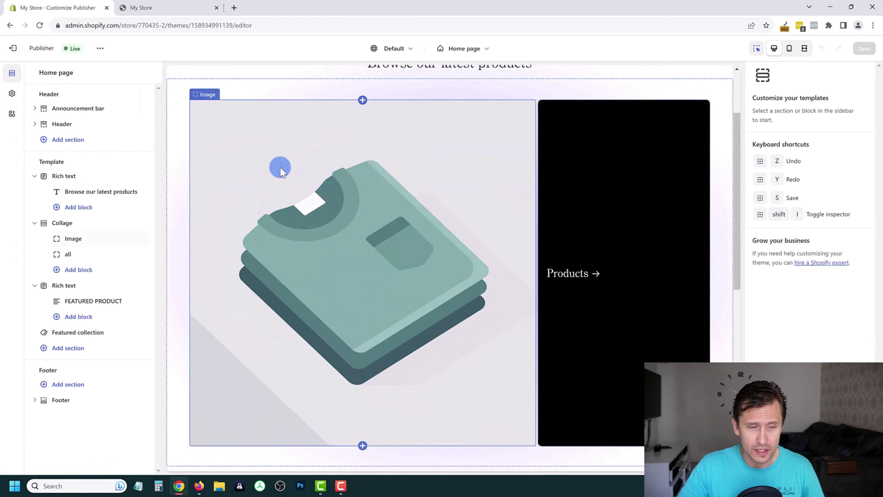
scroll(280, 168, "up", 2)
left_click(14, 99)
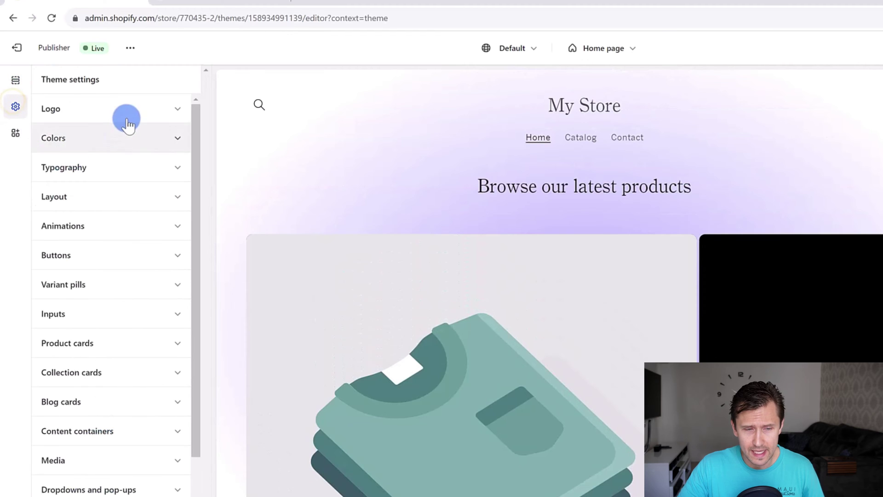
left_click(183, 110)
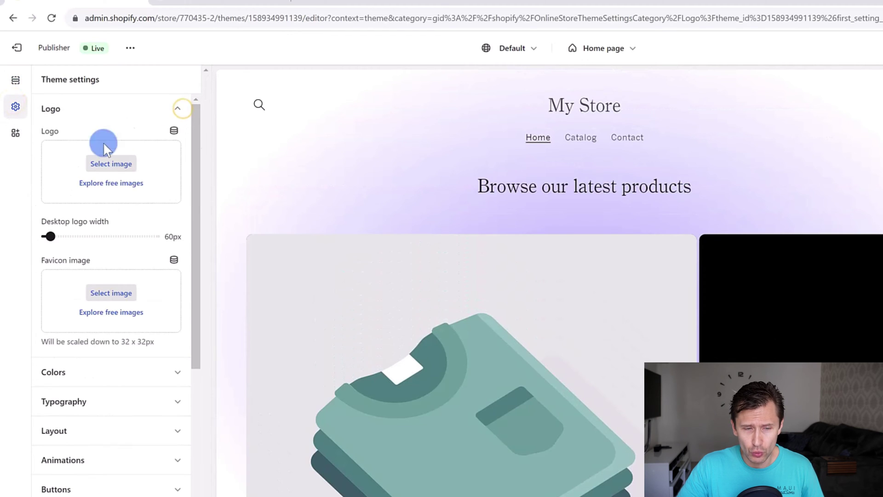
left_click(176, 110)
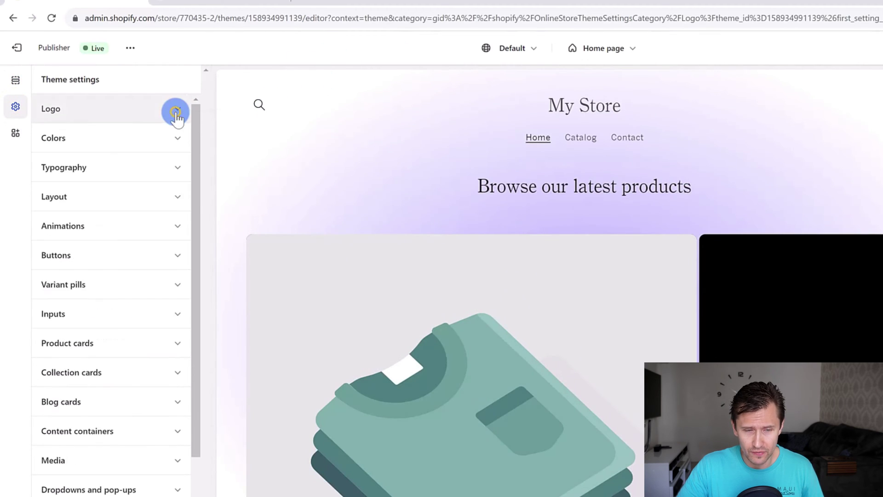
Step: Set the background color of color Scheme 3 to #3007EA and check the home page preview
left_click(163, 137)
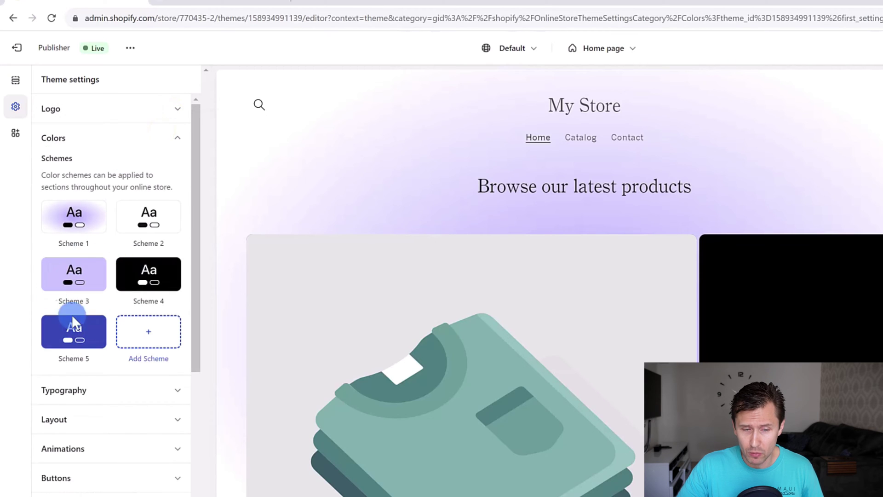
left_click(62, 276)
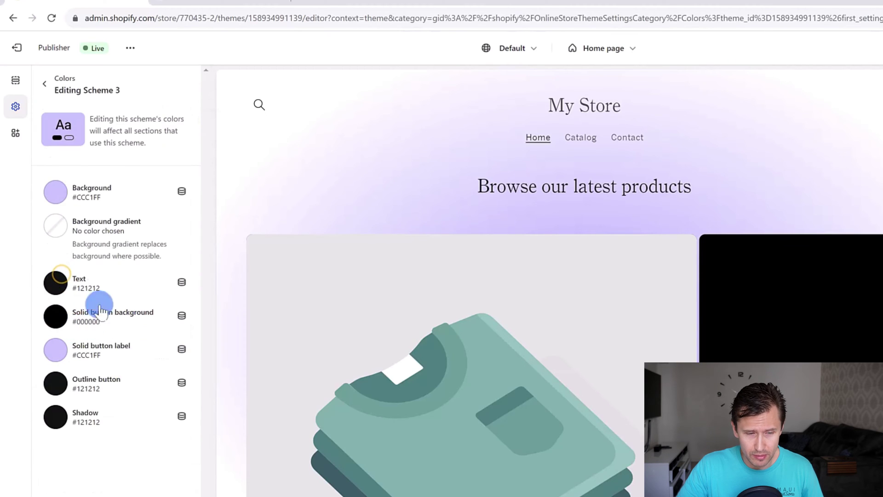
left_click(65, 191)
left_click_drag(122, 250, 140, 220)
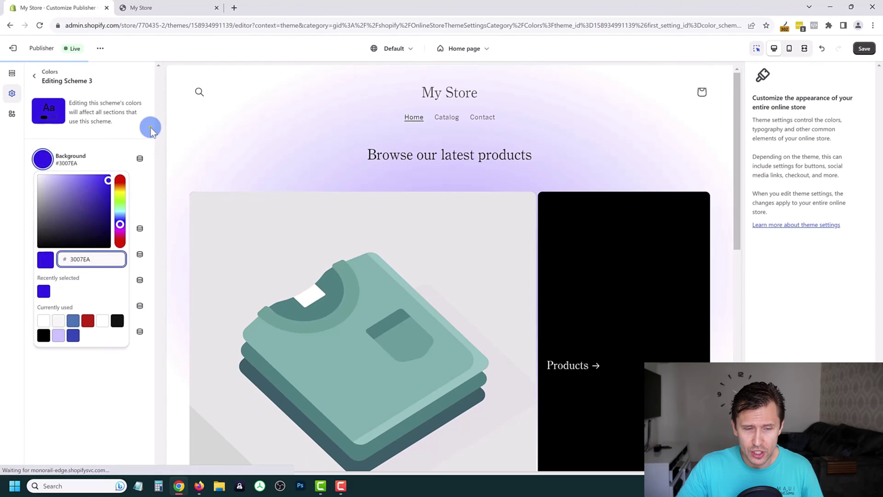
left_click(69, 195)
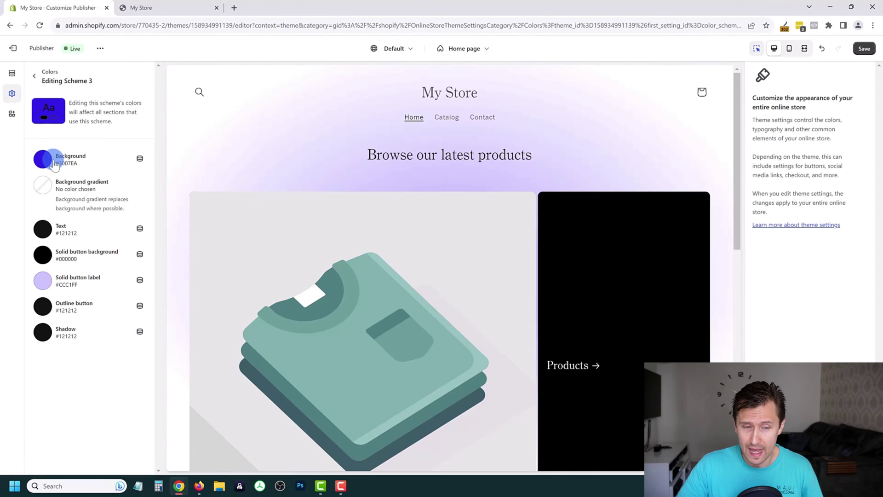
scroll(325, 230, "down", 8)
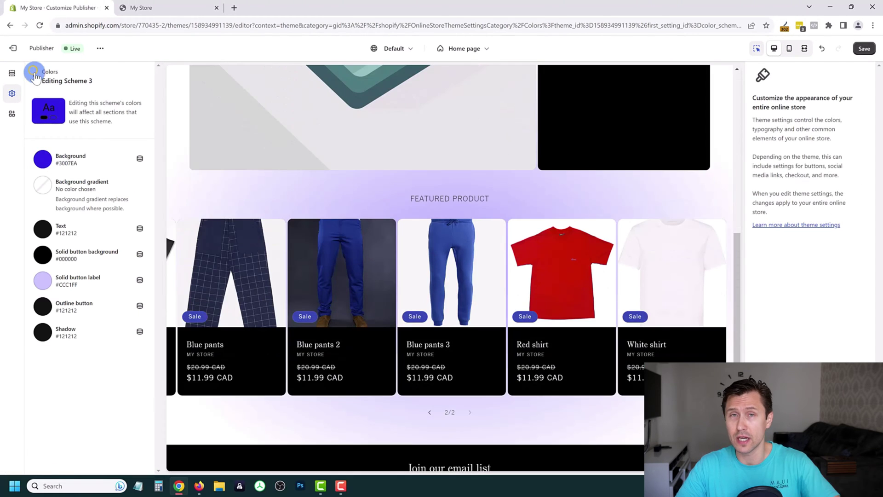
Step: Widen the solid center of Scheme 1's radial background gradient by moving its first color stop outward, and close the color settings
left_click(34, 75)
left_click(57, 176)
scroll(332, 189, "up", 8)
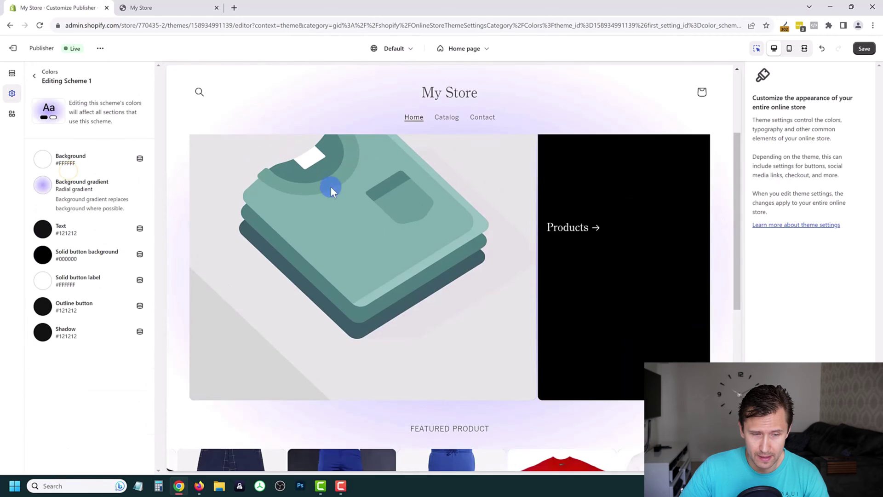
left_click(44, 184)
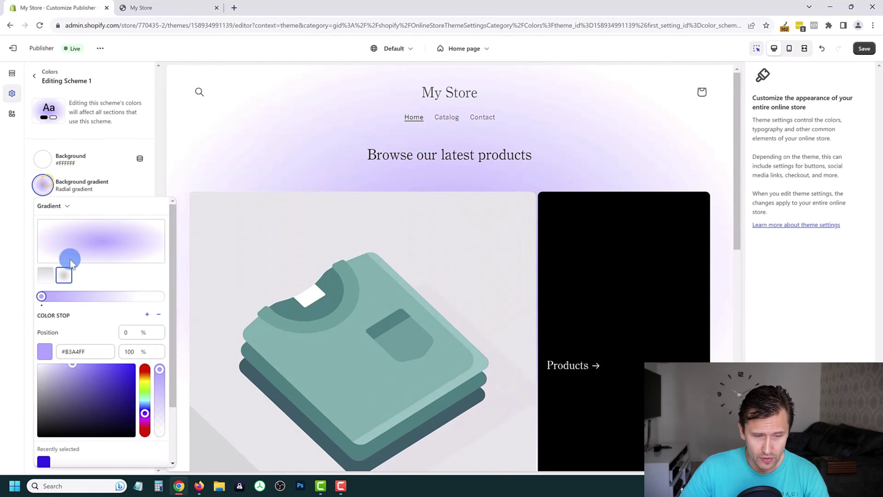
left_click_drag(41, 297, 115, 296)
left_click(141, 180)
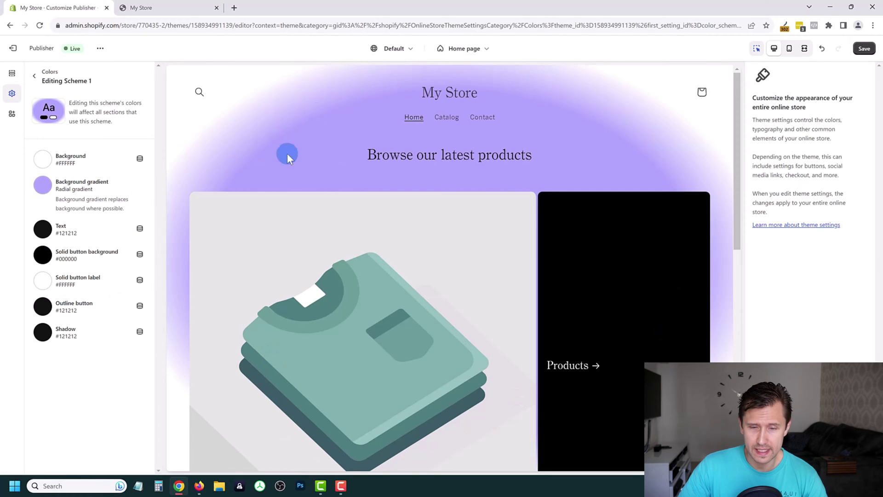
left_click(35, 77)
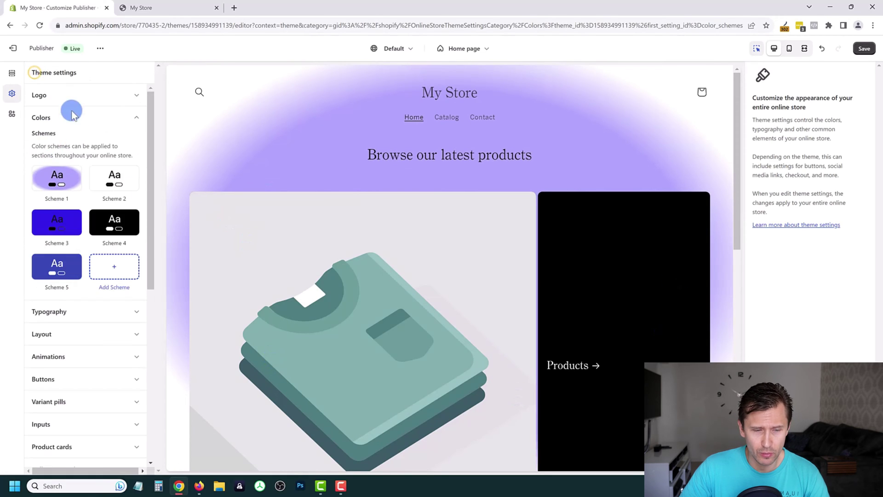
left_click(130, 120)
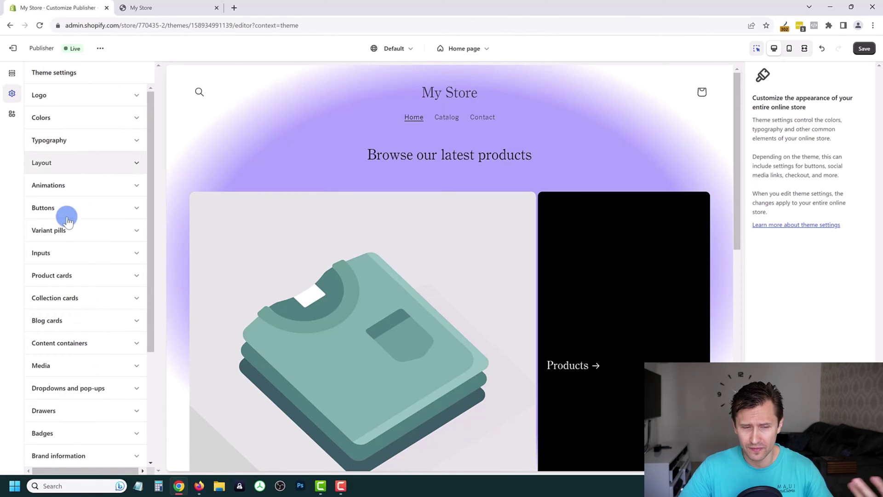
Step: Switch the editor to the Default product template and examine the Black shirt page, its related products and its title block
left_click(13, 69)
left_click(464, 48)
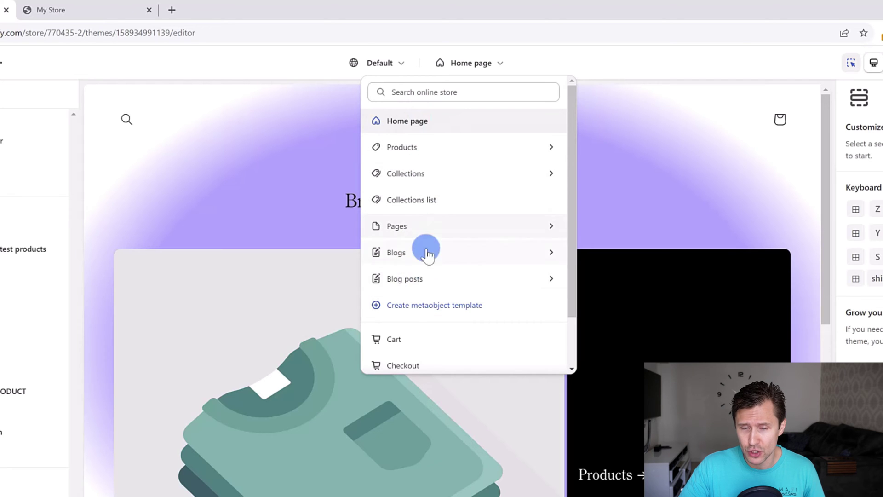
left_click(416, 147)
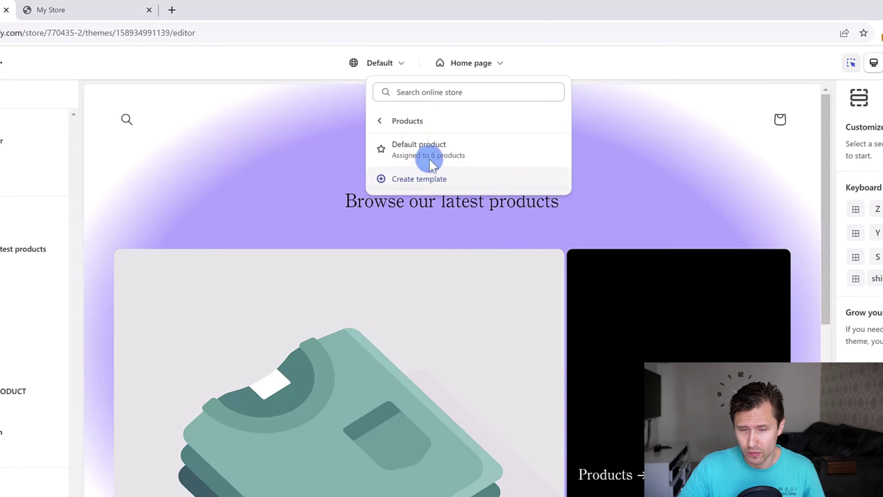
left_click(420, 146)
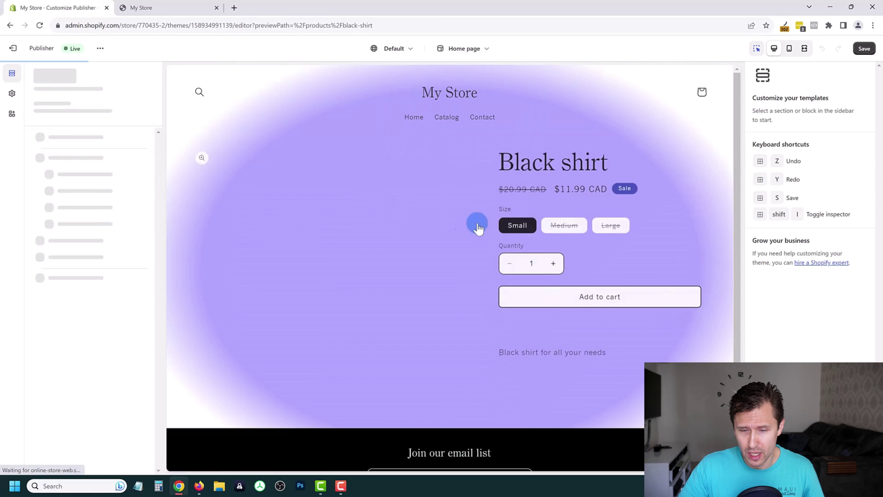
scroll(264, 371, "down", 6)
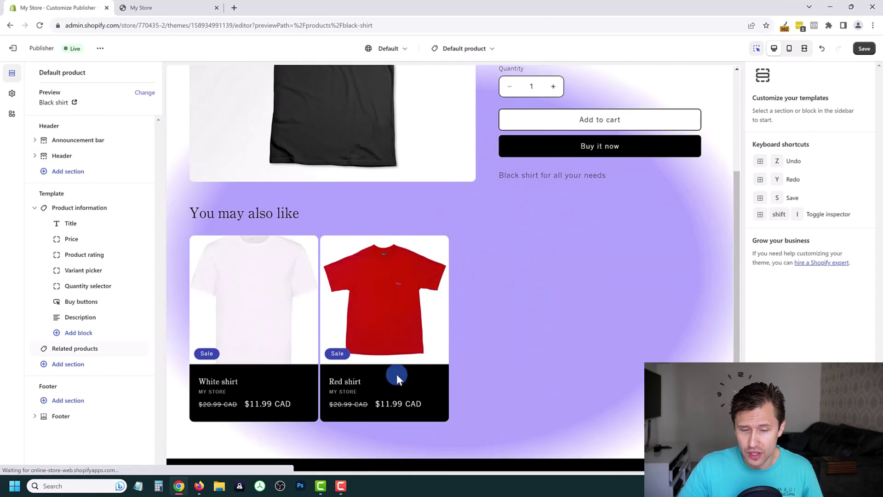
scroll(497, 369, "up", 6)
left_click(491, 180)
left_click(529, 156)
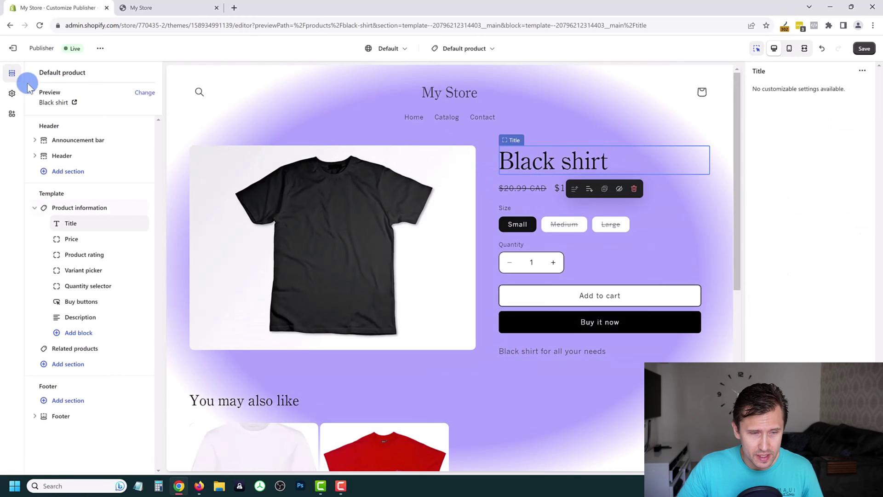
Step: Restore Scheme 1's background gradient to its original soft spread and return to the product title block
left_click(14, 92)
left_click(58, 116)
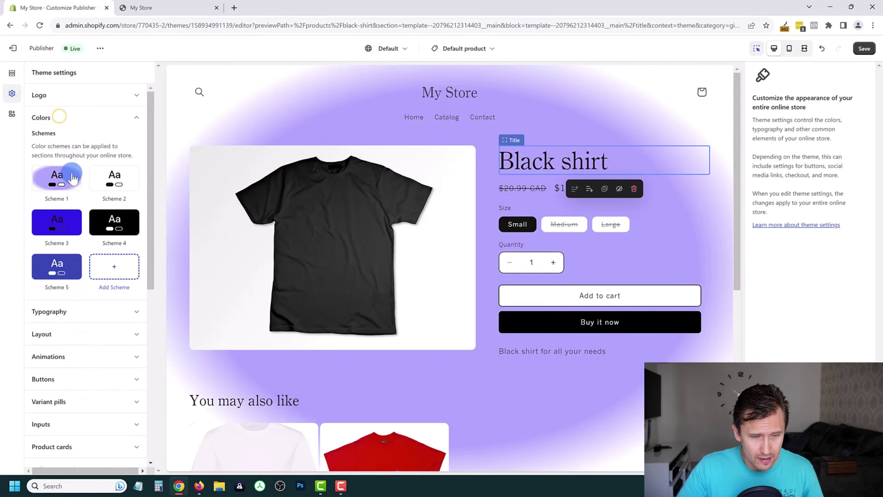
left_click(68, 177)
left_click(39, 184)
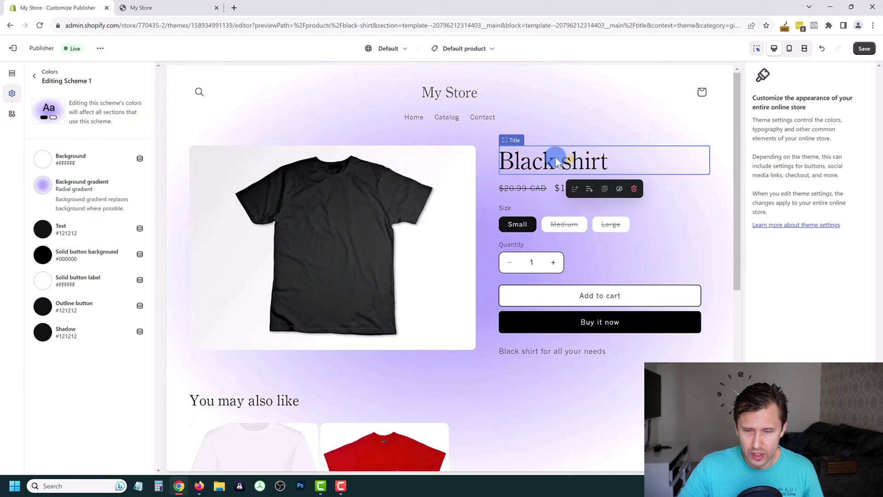
left_click(567, 159)
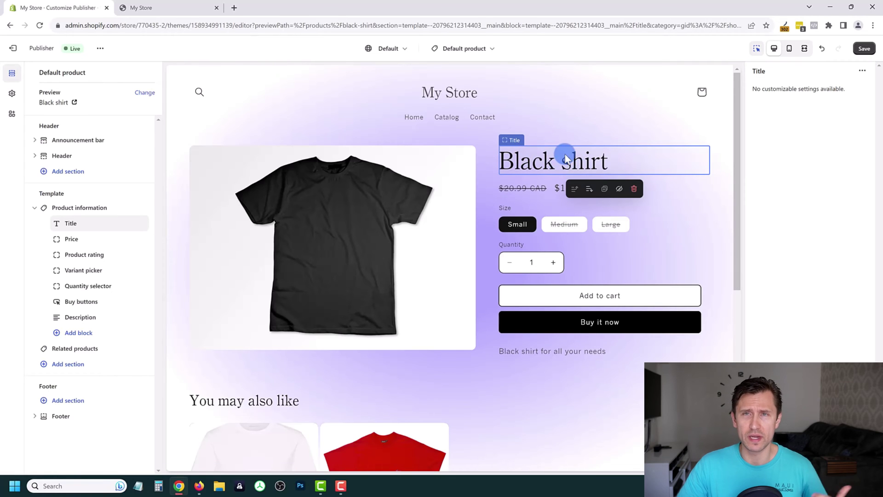
Step: Try the Dropdown type for the size variant picker, set it back to Pills, and select the description block
left_click(520, 216)
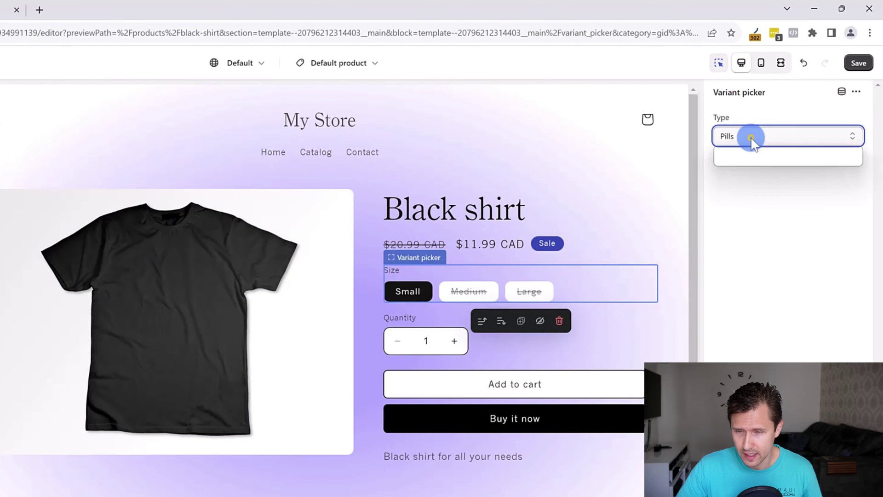
left_click(759, 128)
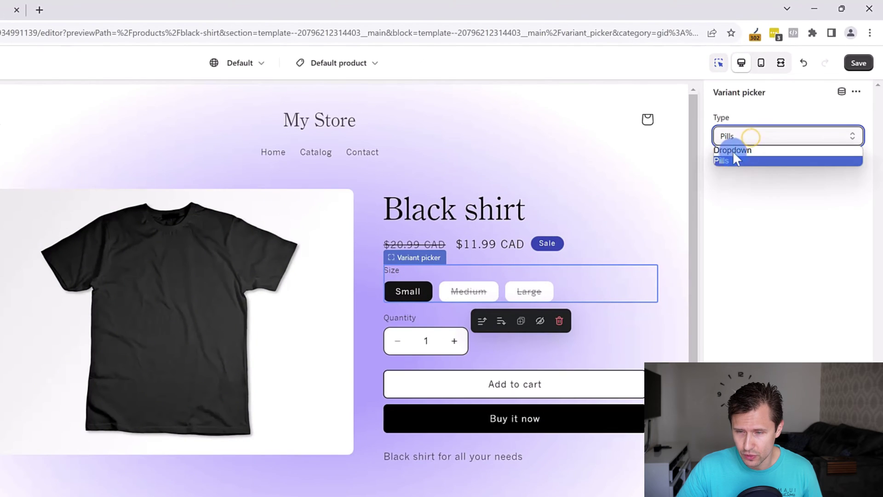
left_click(742, 141)
left_click(763, 136)
left_click(759, 158)
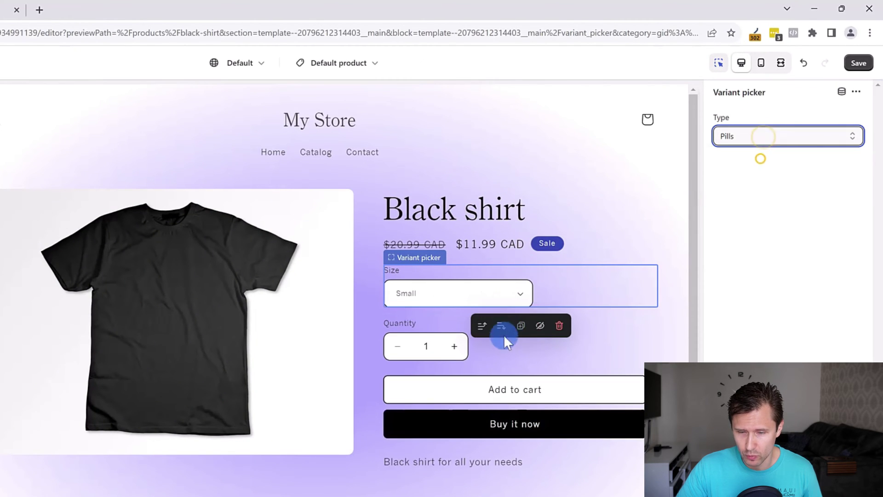
left_click(437, 453)
Step: Return to the home page template and change the rich text heading to "Check out our store"
left_click(337, 65)
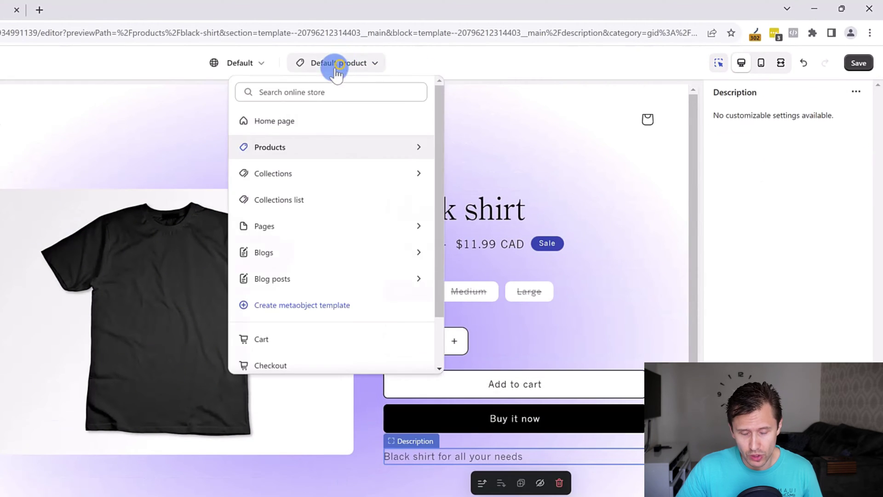
left_click(278, 120)
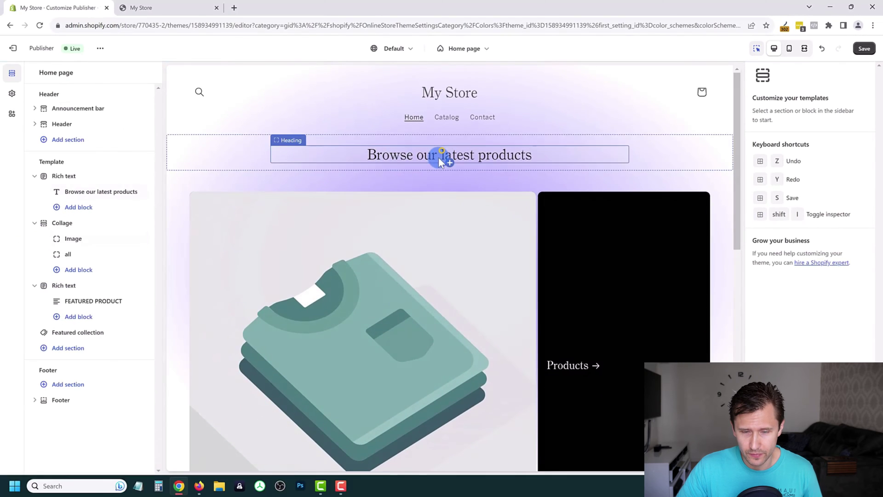
left_click(323, 196)
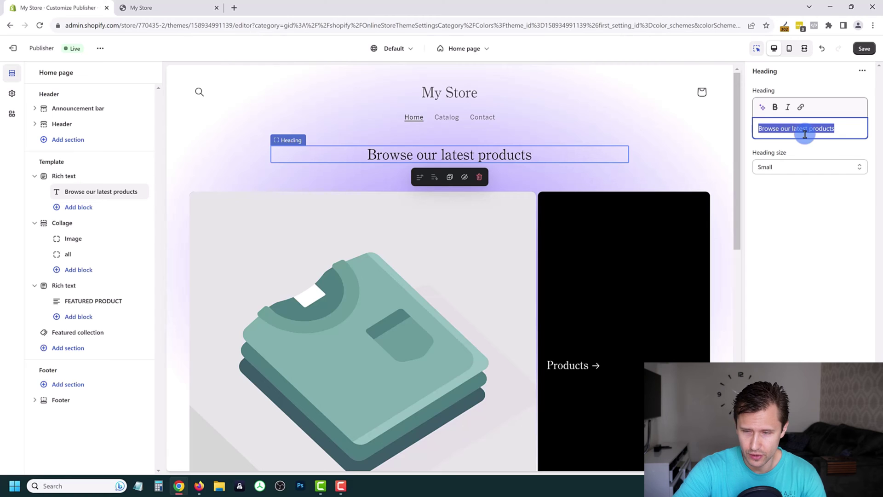
type("Check out our store")
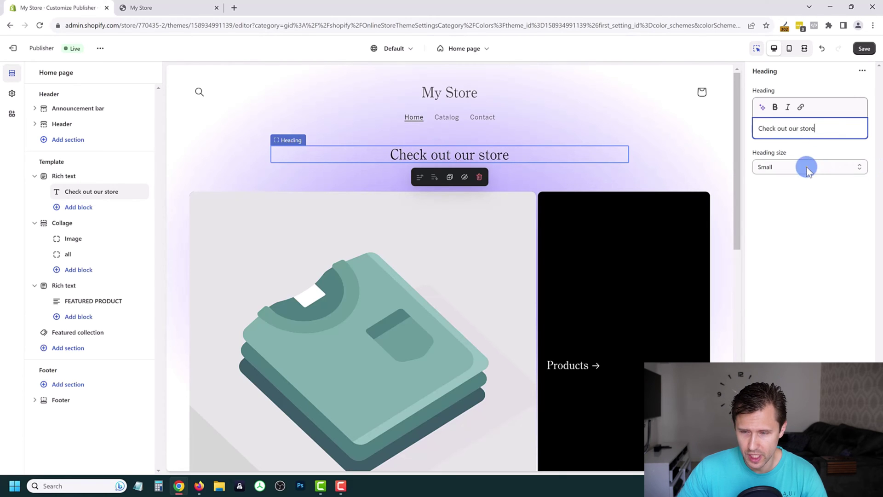
Step: Try the Extra large size on the home page heading, and settle on Large
left_click(807, 167)
left_click(767, 201)
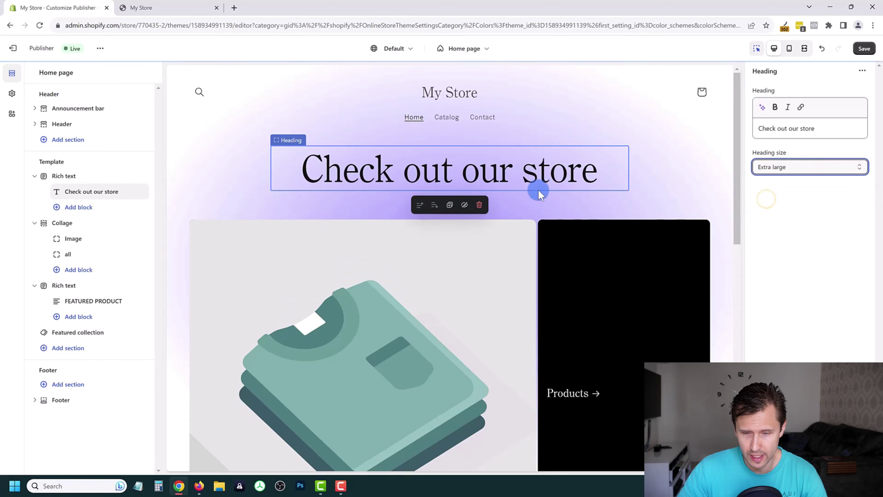
left_click(782, 166)
left_click(769, 193)
Step: Set the collage's image block to the whiteshirt picture from the store library
scroll(394, 250, "down", 5)
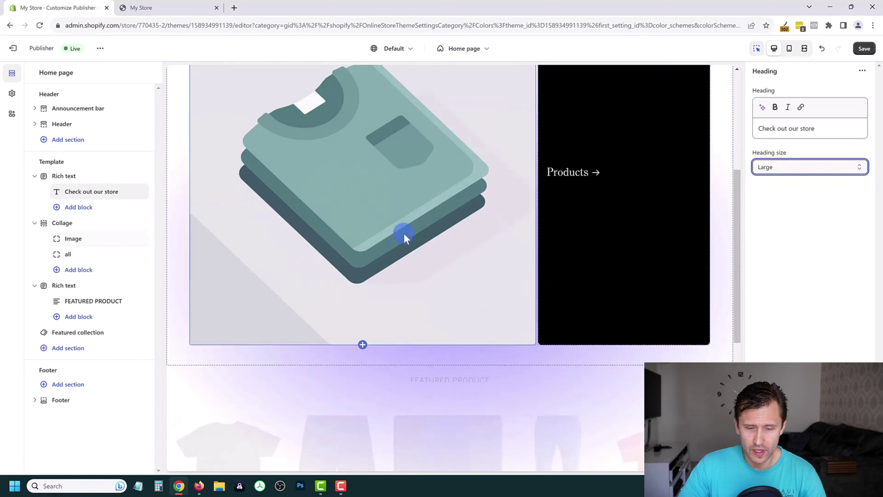
left_click(409, 225)
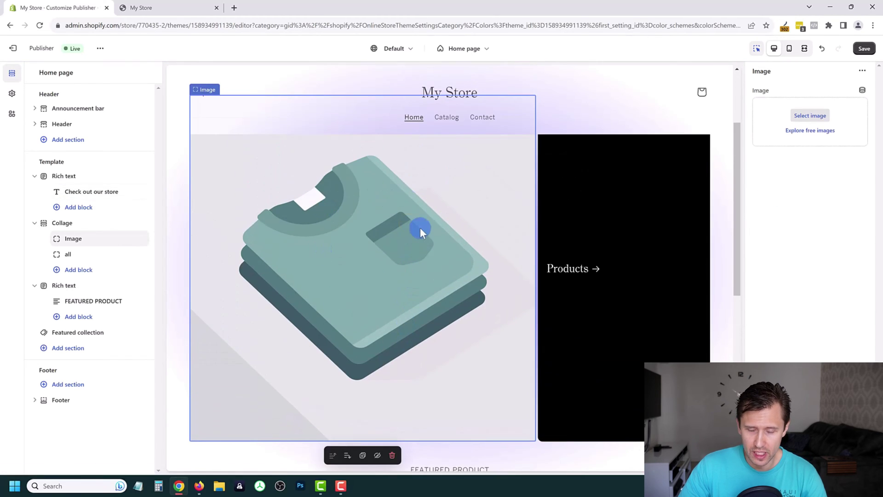
left_click(817, 118)
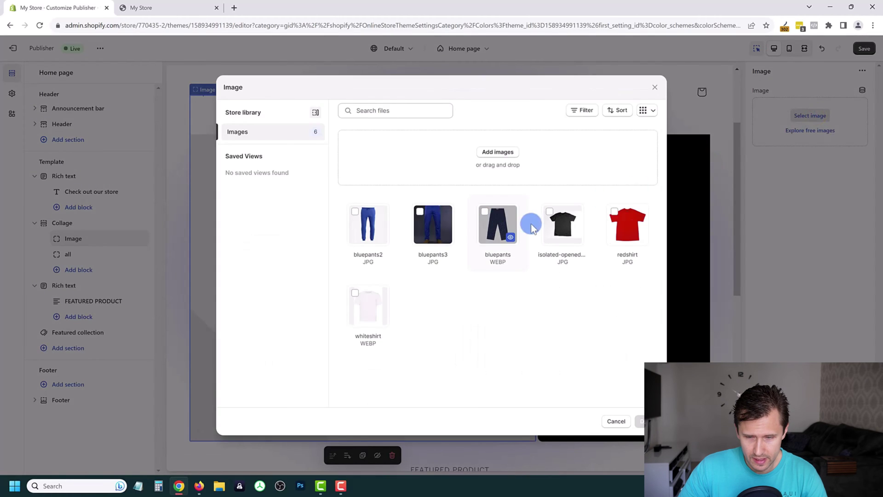
left_click(372, 316)
left_click(640, 421)
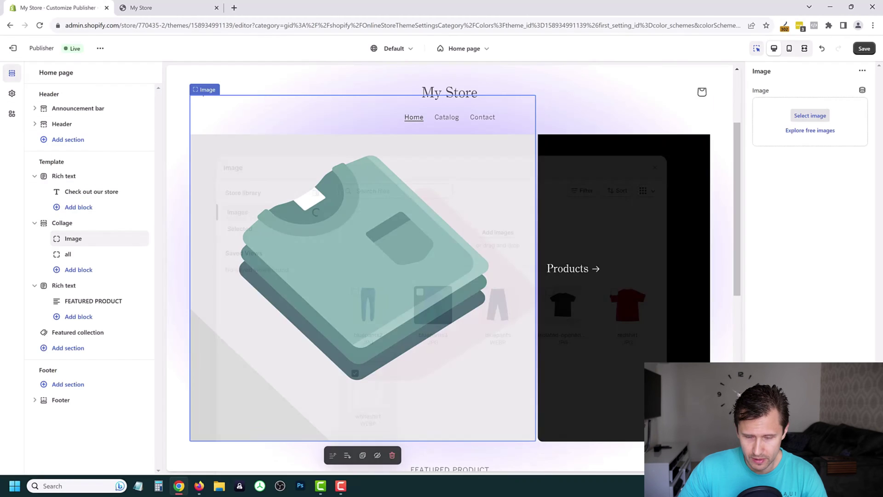
Step: Add a heading, a caption and a text block below the "Check out our store" heading in the rich text section
scroll(596, 276, "down", 5)
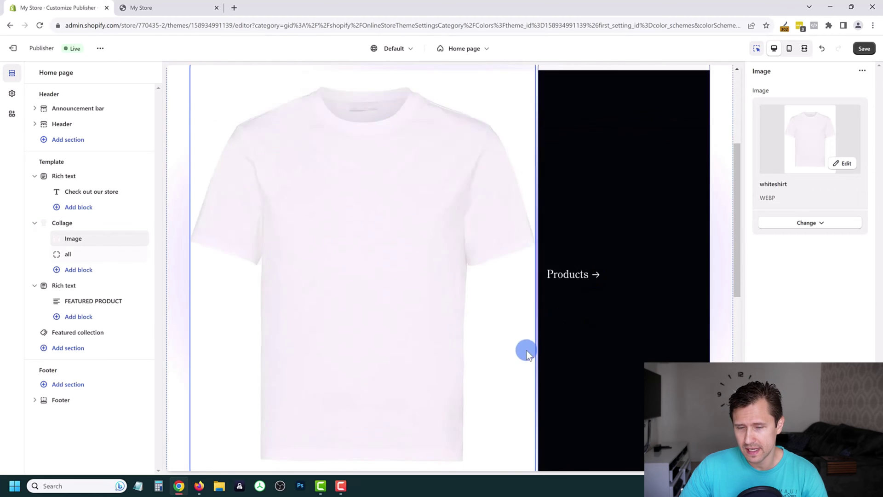
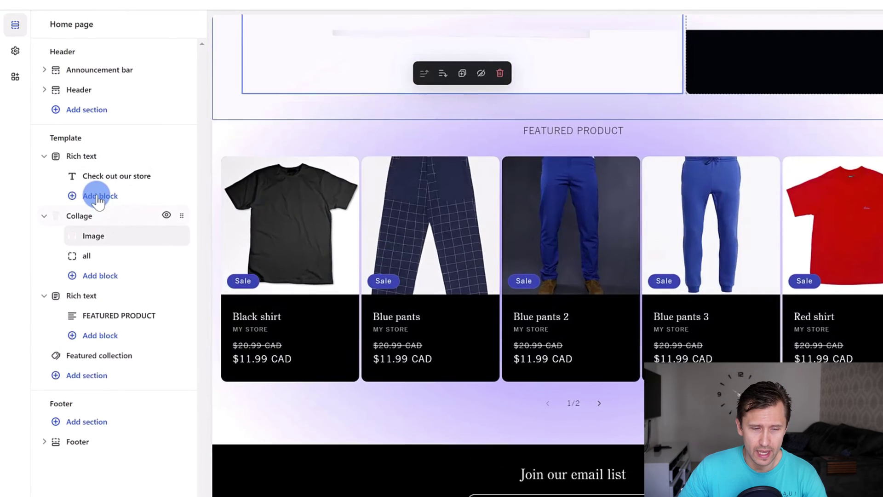
left_click(77, 208)
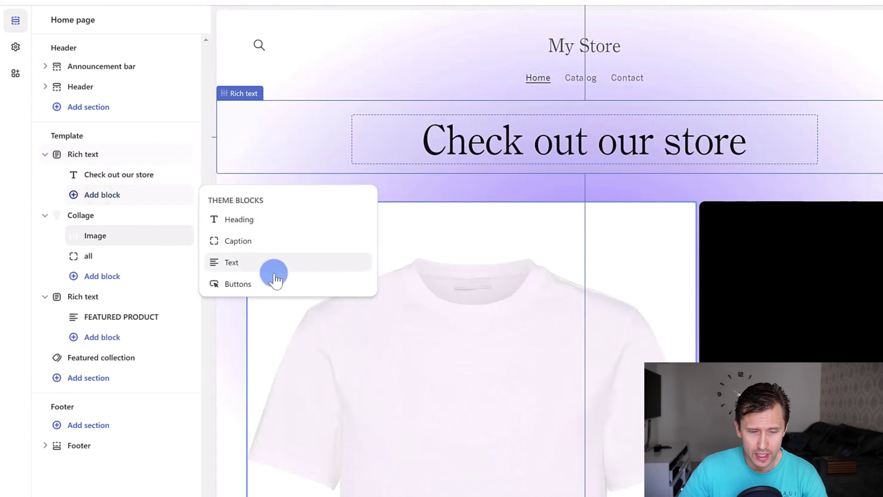
left_click(241, 223)
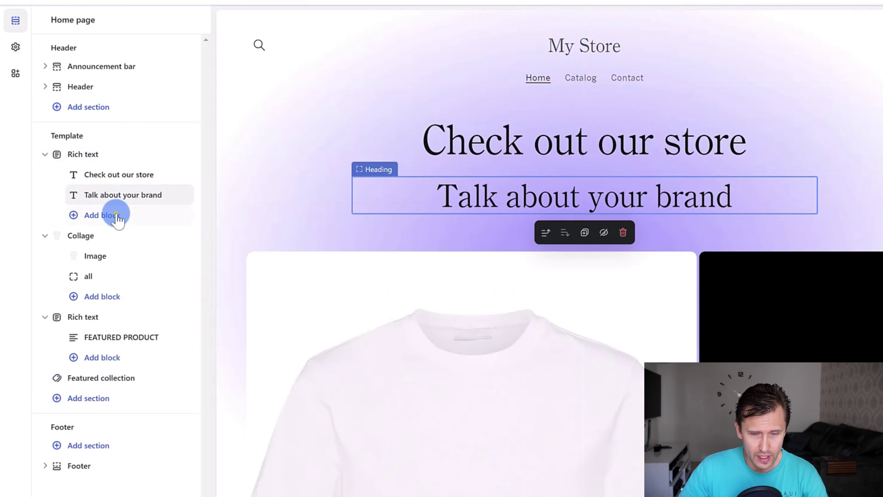
left_click(173, 214)
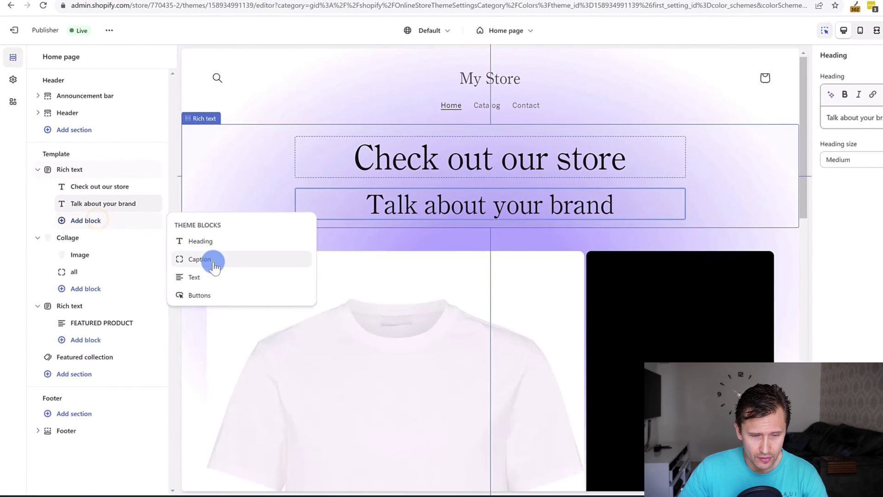
left_click(215, 267)
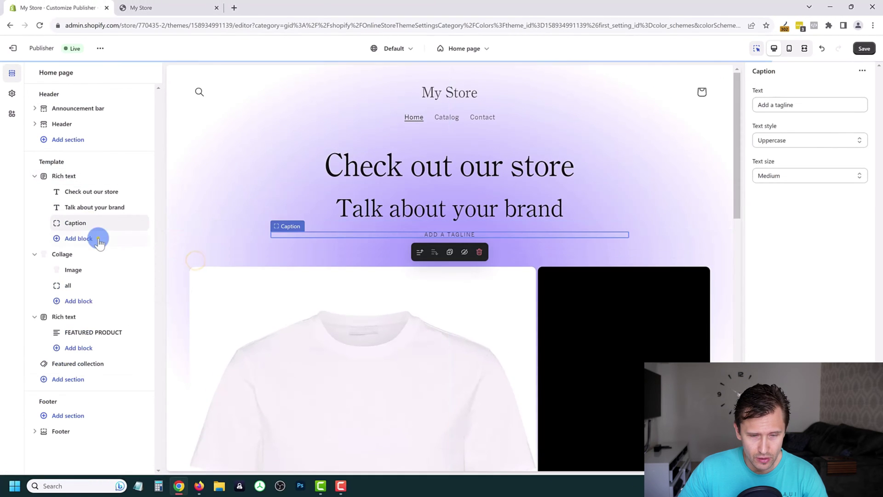
left_click(102, 237)
left_click(186, 295)
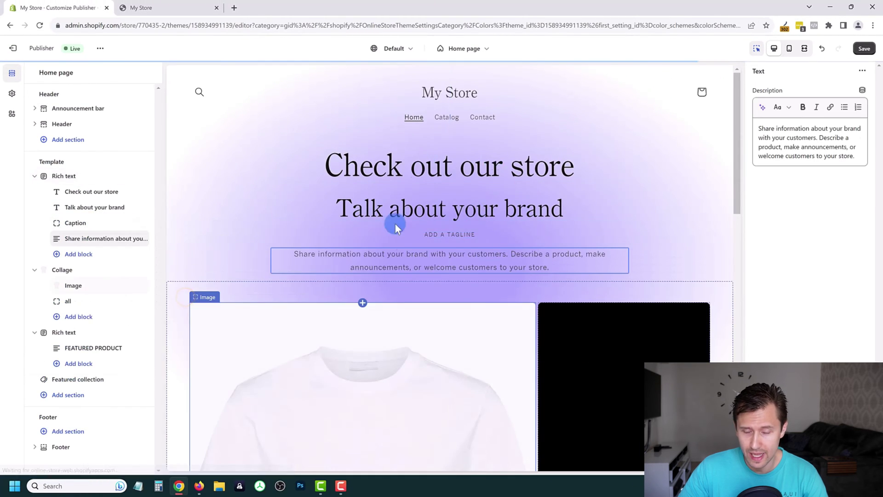
Step: Delete the new text block and the "Talk about your brand" heading from the rich text section
left_click(532, 258)
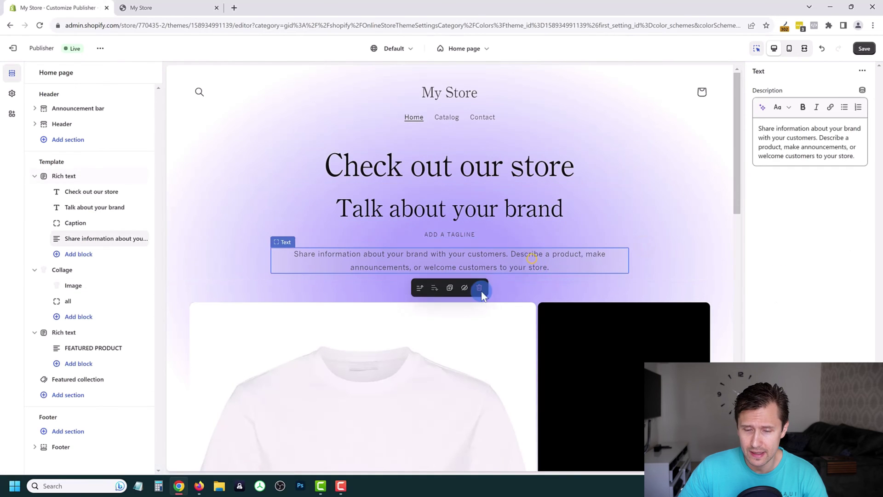
left_click(480, 287)
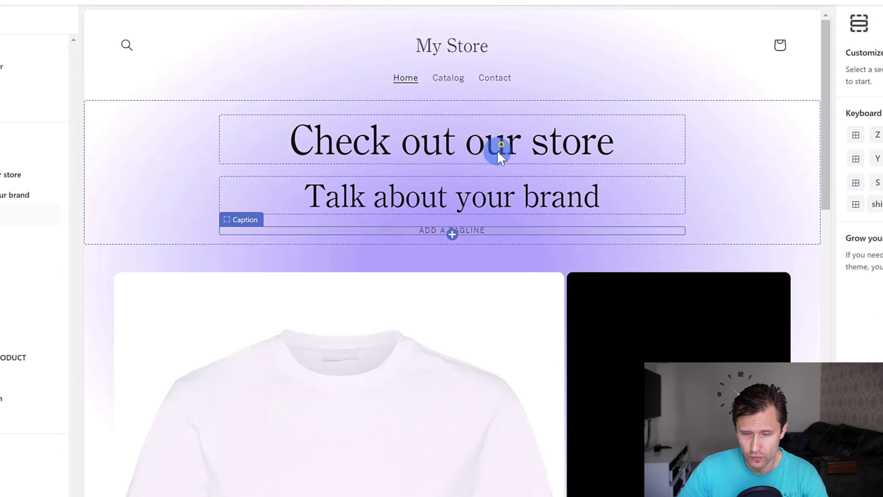
left_click(498, 151)
left_click(526, 197)
left_click(489, 235)
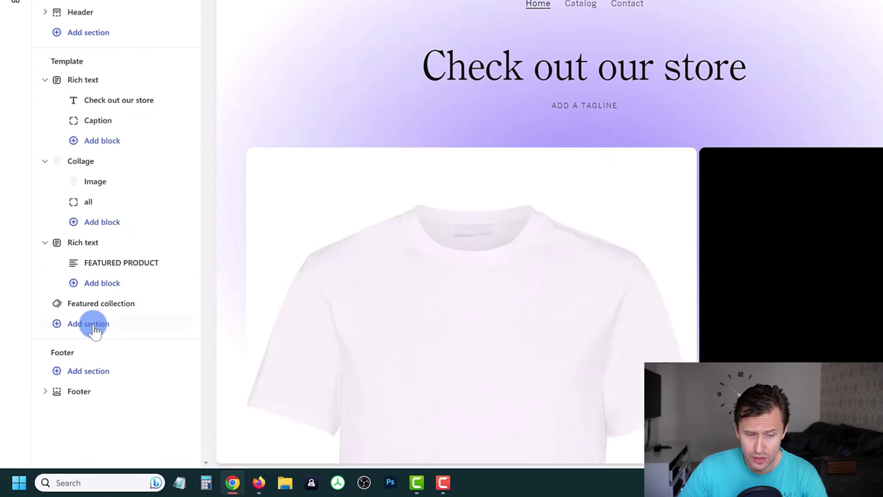
Step: Add another Featured collection section at the end of the home page template and assign the Pants collection to it
left_click(94, 327)
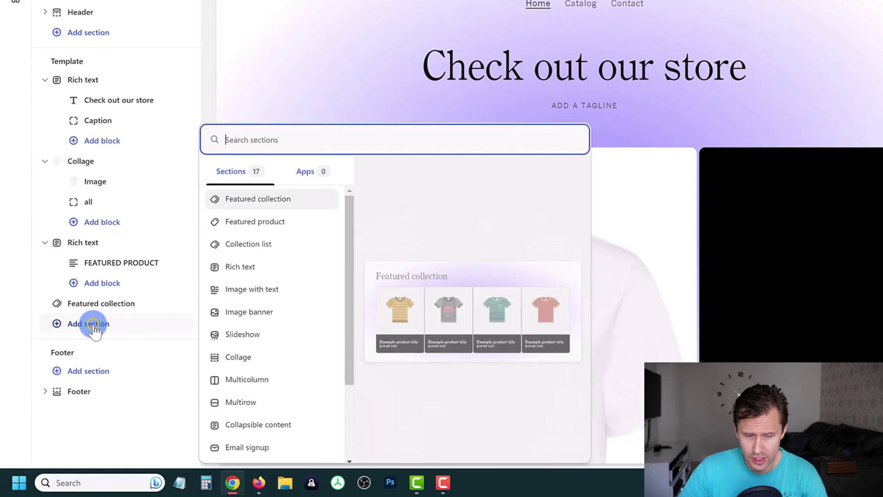
left_click(273, 201)
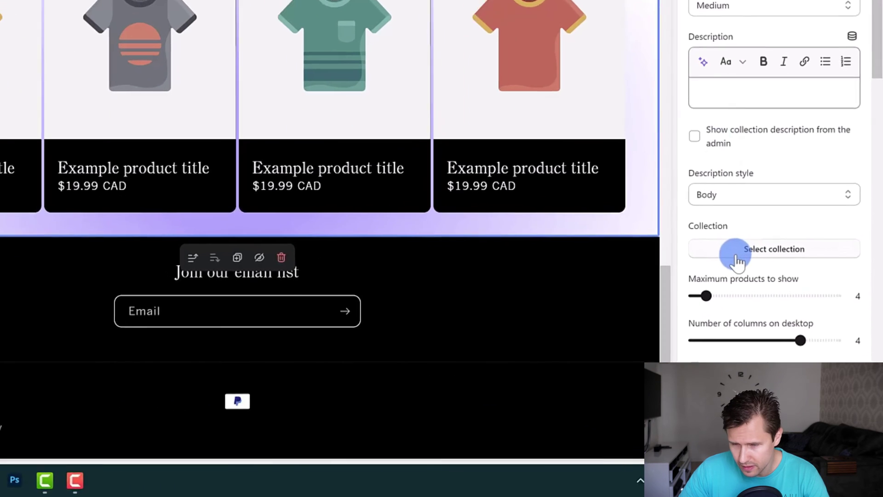
left_click(757, 237)
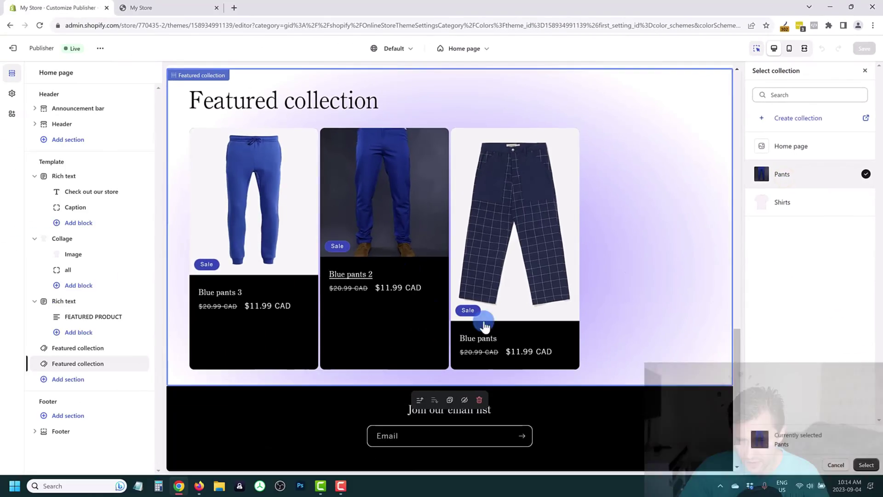
left_click(855, 447)
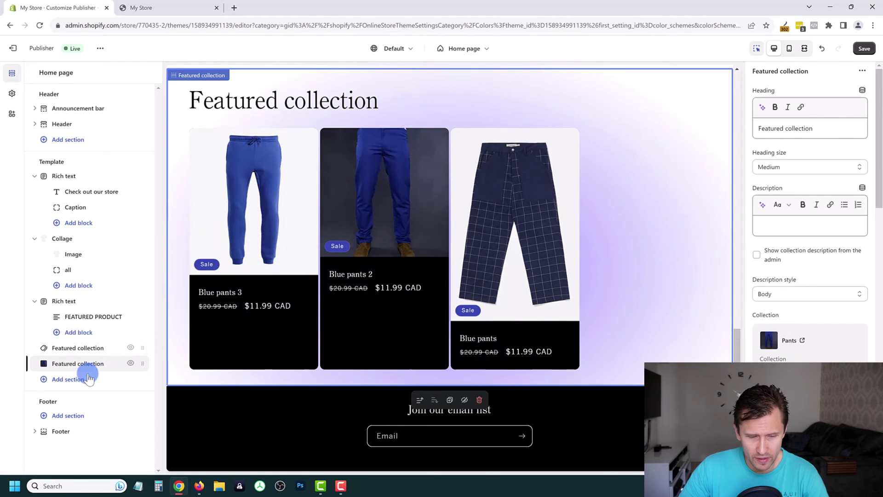
Step: Add a Collection list section to the template, with Pants as its first collection and Shirts as its second
left_click(68, 380)
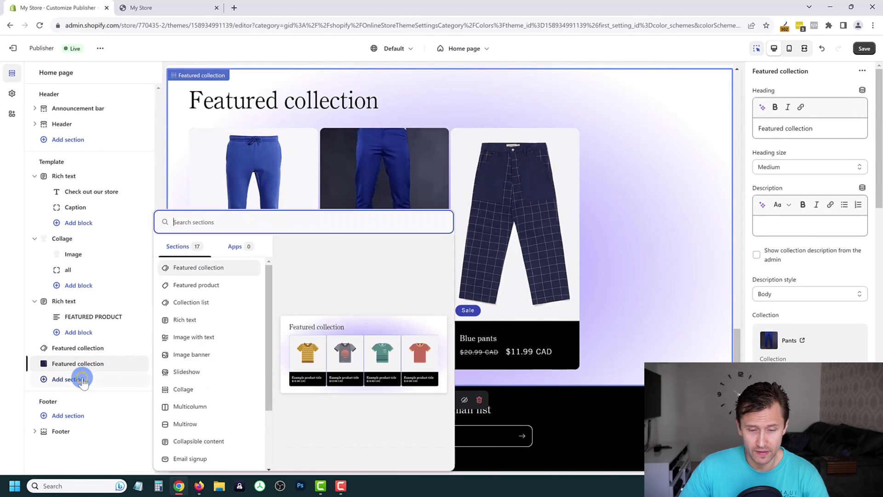
left_click(222, 304)
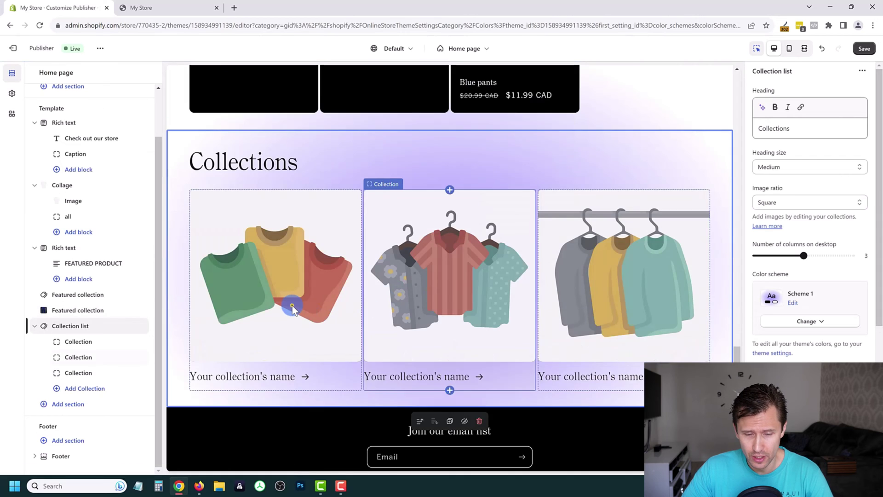
left_click(309, 240)
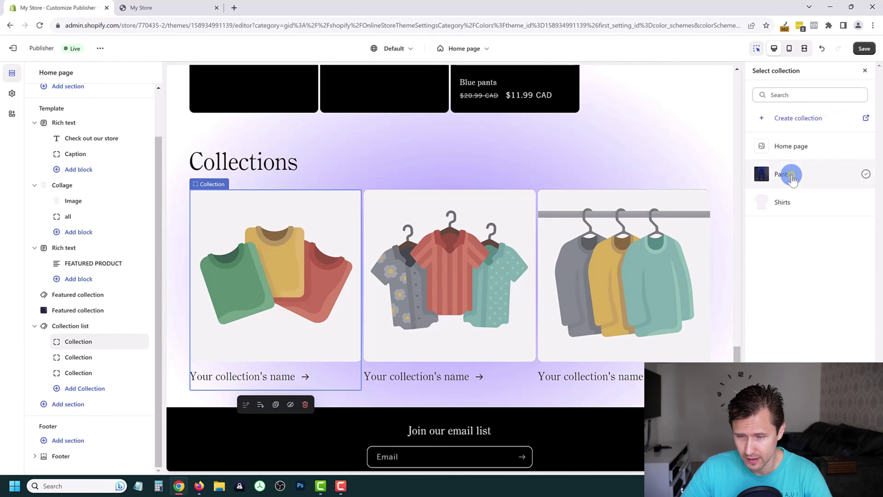
left_click(792, 175)
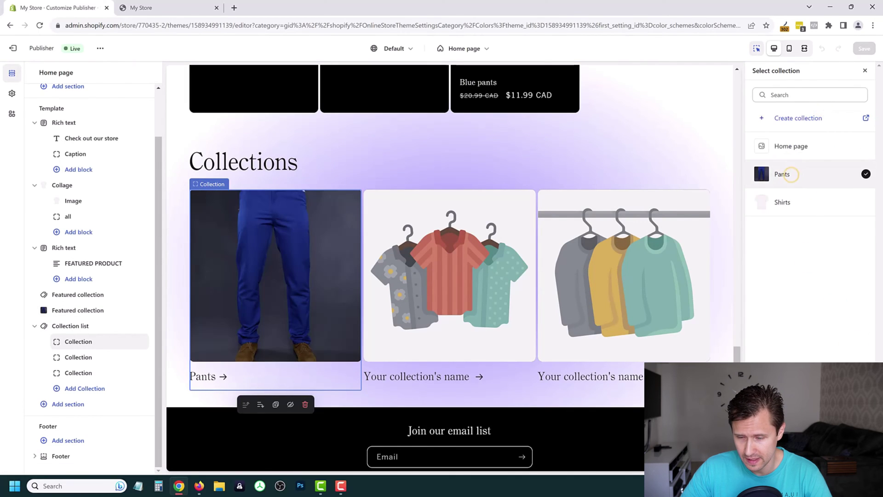
left_click(473, 273)
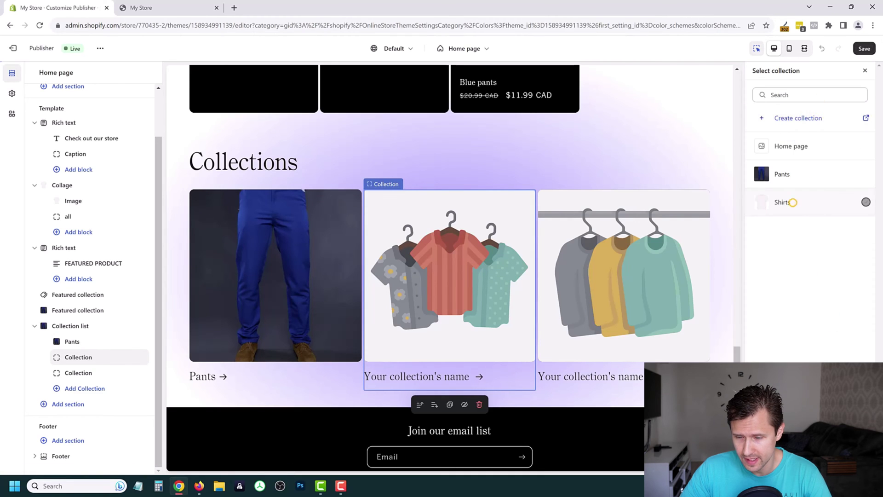
left_click(792, 203)
Step: Delete the Featured collection section showing the pants from the home page and save the theme
scroll(565, 309, "up", 8)
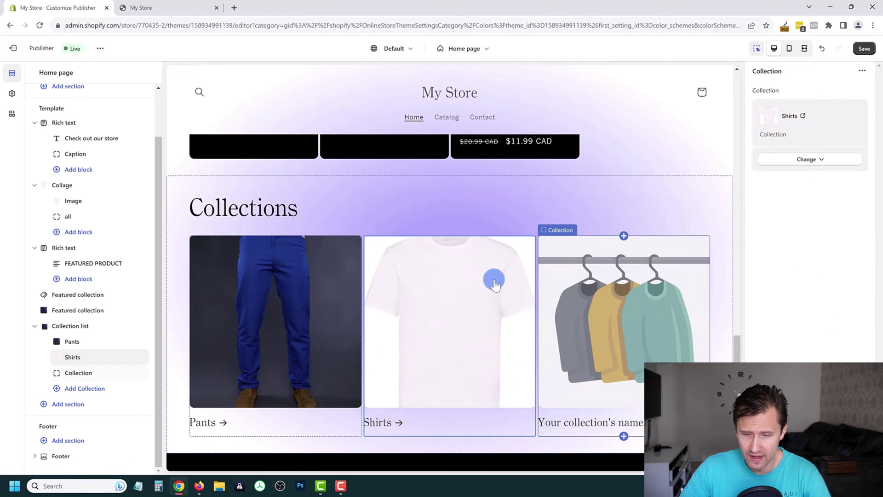
scroll(667, 237, "down", 2)
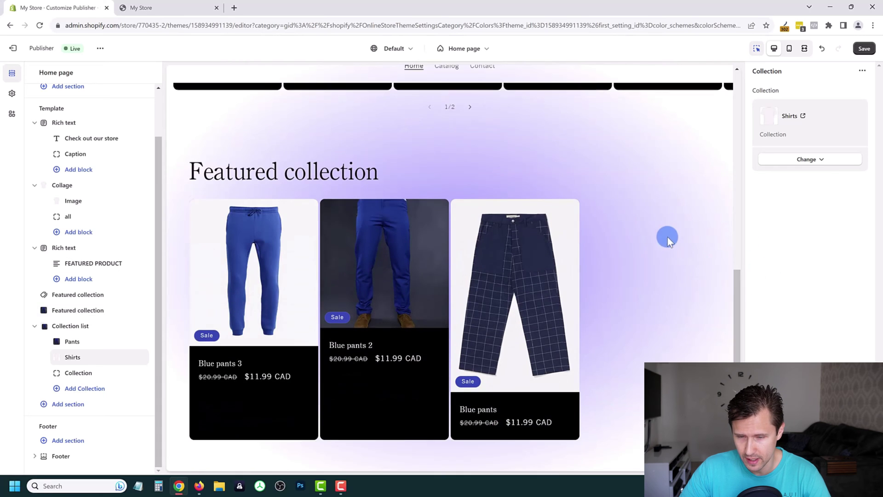
left_click(656, 226)
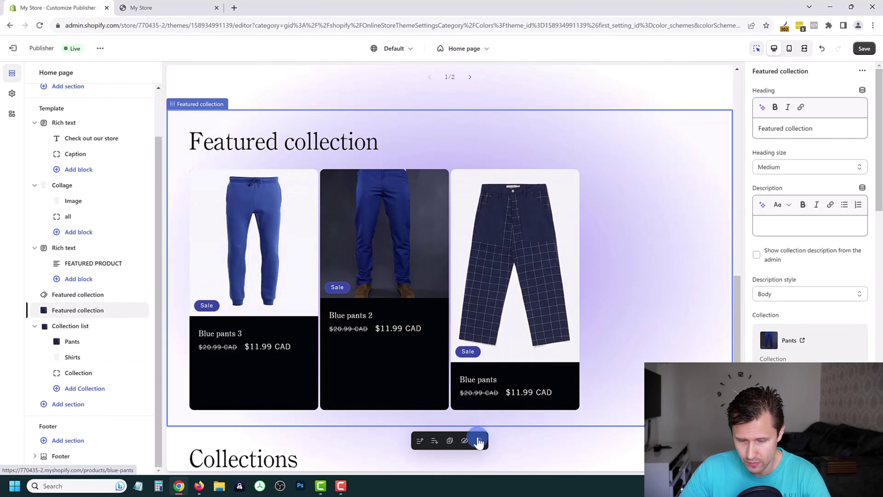
left_click(480, 440)
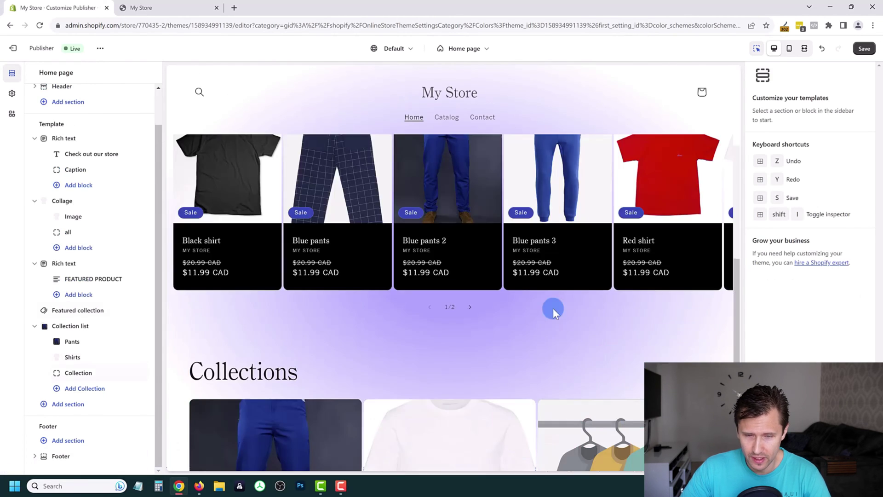
scroll(335, 312, "up", 7)
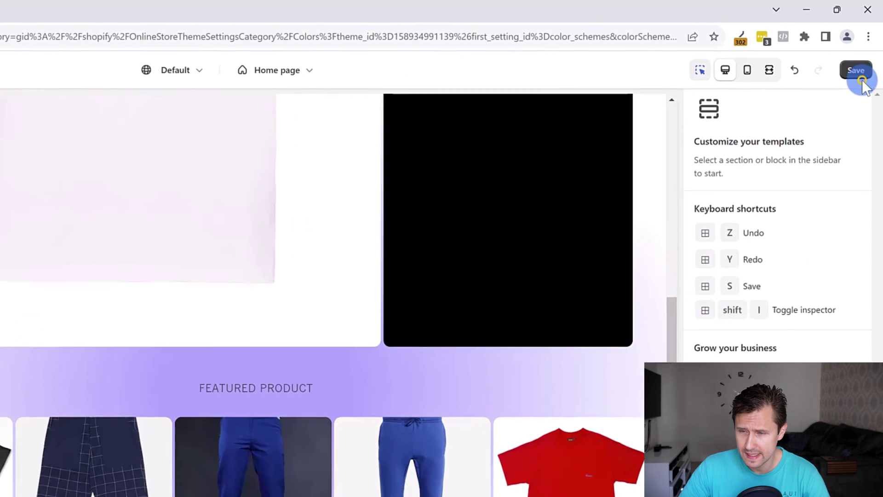
left_click(864, 48)
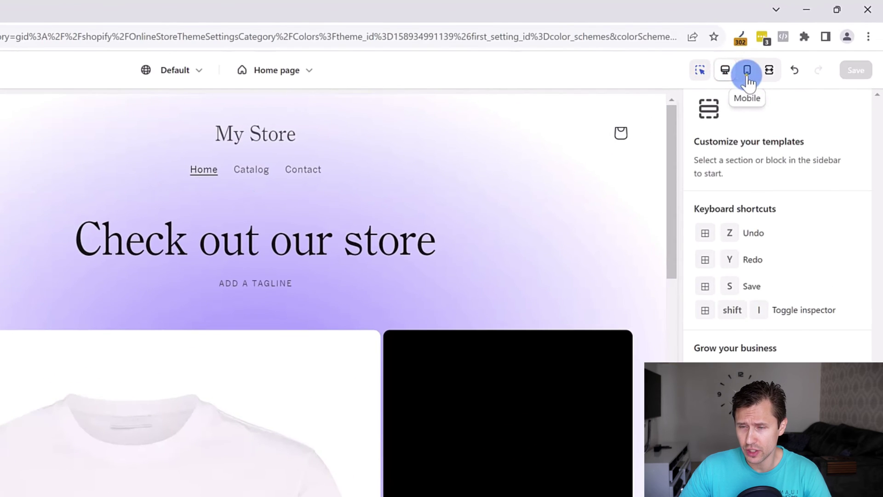
Step: Preview the home page in the mobile layout and return to the desktop layout
left_click(789, 49)
right_click(790, 48)
key("Escape")
left_click(725, 70)
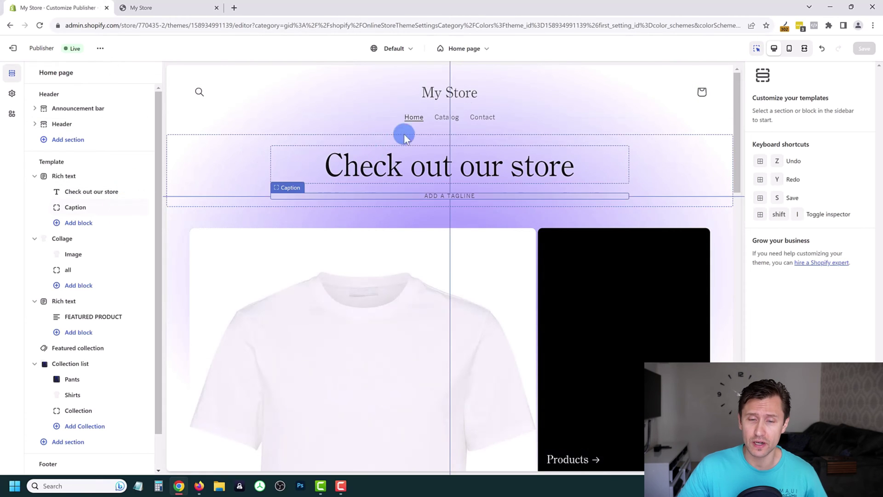
Step: Check which menus can be assigned to the store header and close the selection without changing it
left_click(523, 109)
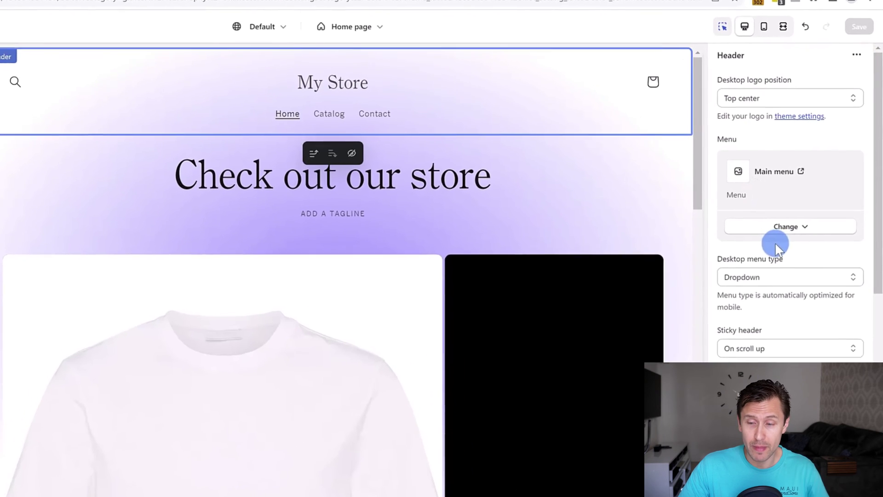
left_click(806, 206)
left_click(774, 272)
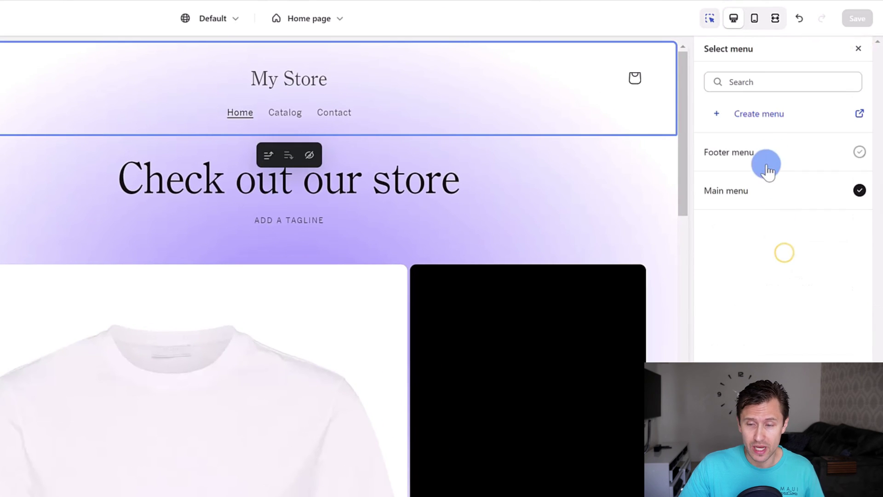
left_click(858, 49)
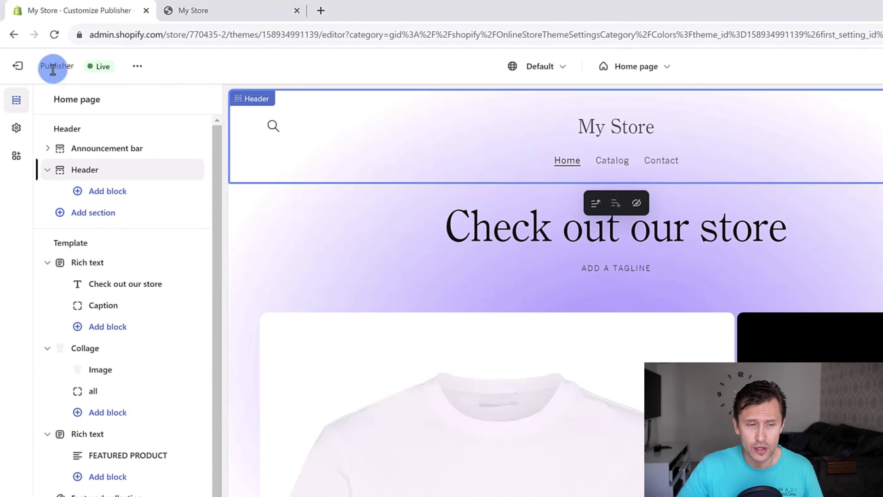
Step: Exit the theme editor and open the Main menu from the online store's navigation settings
left_click(30, 67)
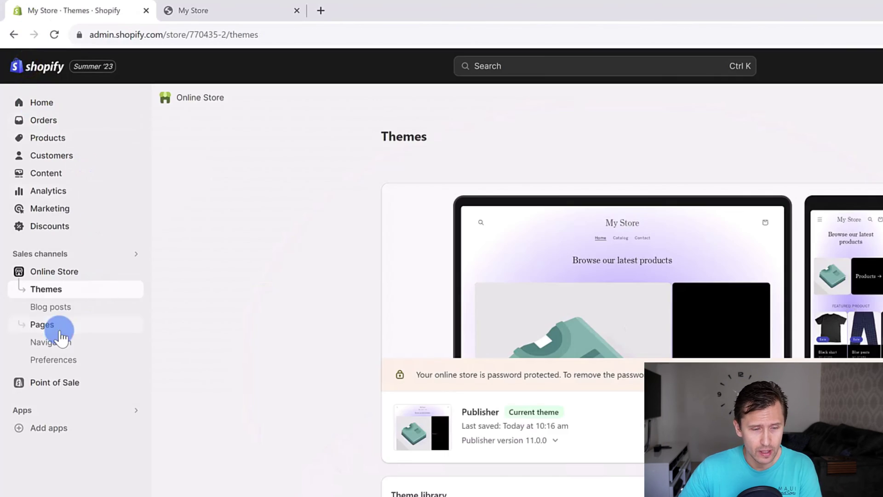
left_click(66, 348)
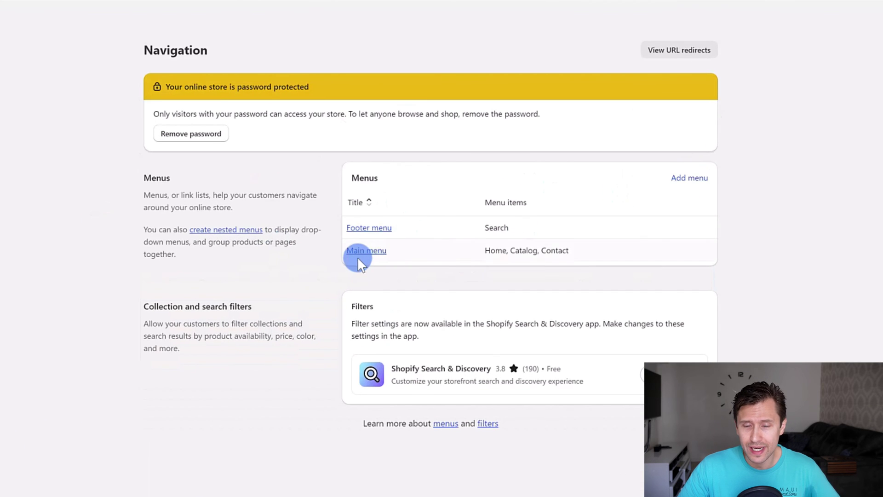
left_click(364, 252)
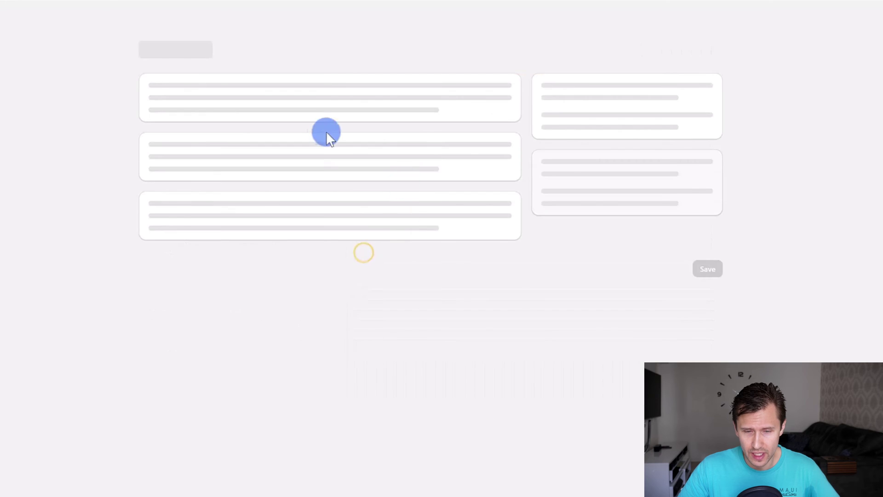
Step: Add a menu item linking to the White shirt product to the Main menu
left_click(185, 299)
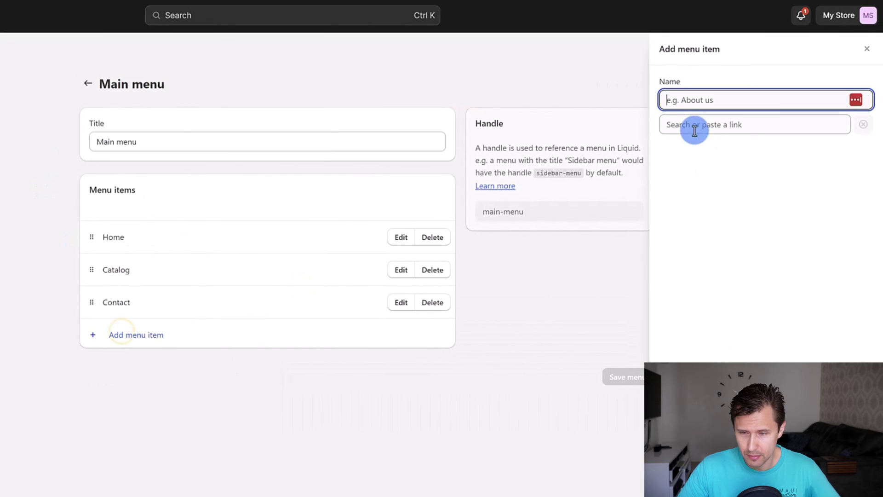
left_click(695, 131)
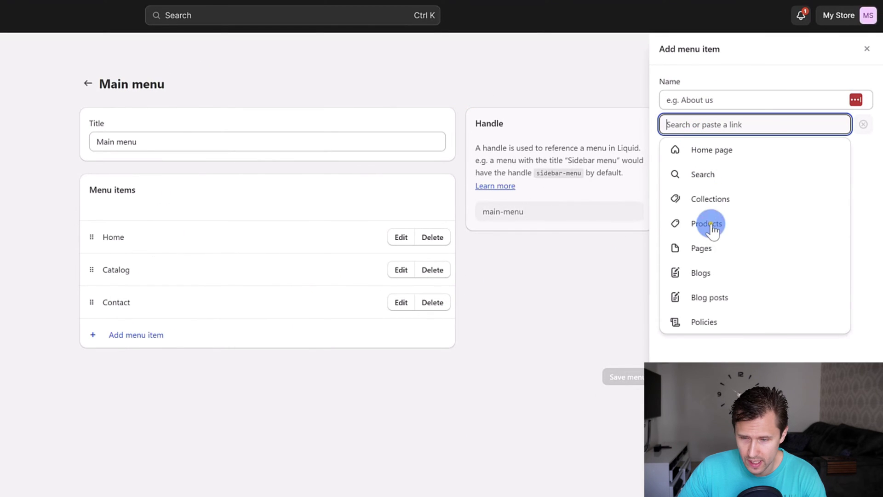
left_click(711, 225)
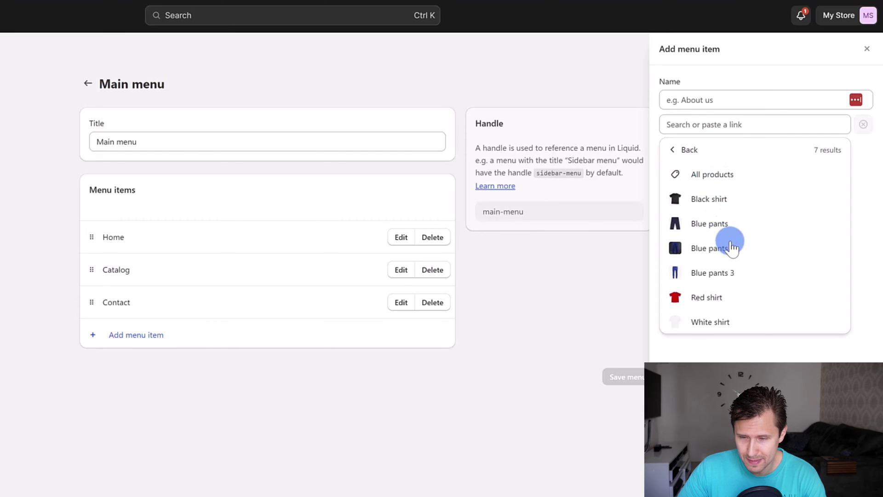
left_click(714, 324)
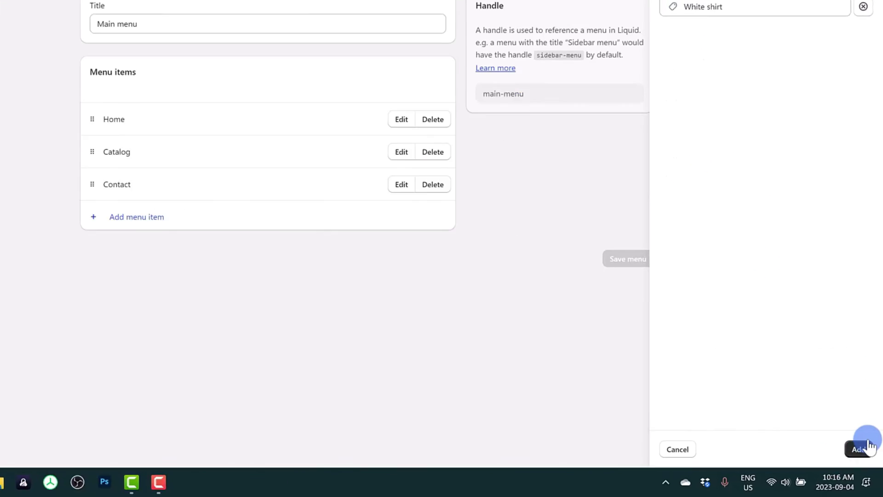
left_click(868, 447)
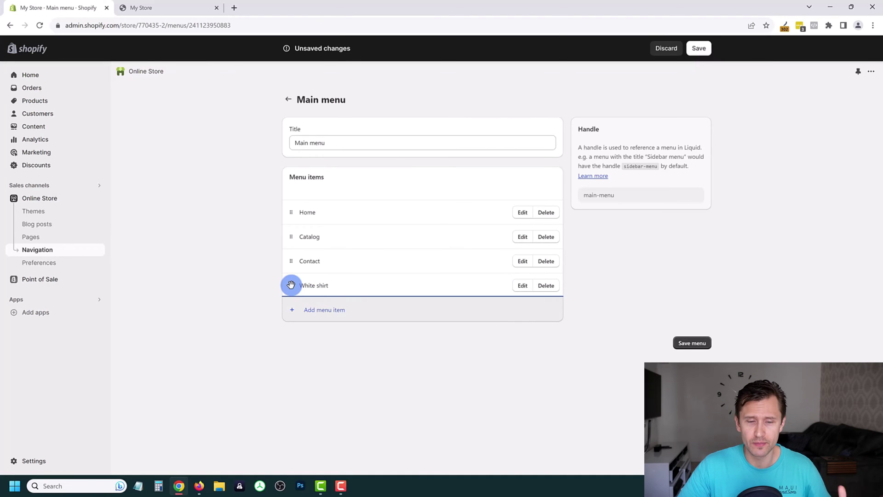
Step: Nest the White shirt item under Contact in the Main menu and save the menu
left_click_drag(291, 285, 306, 284)
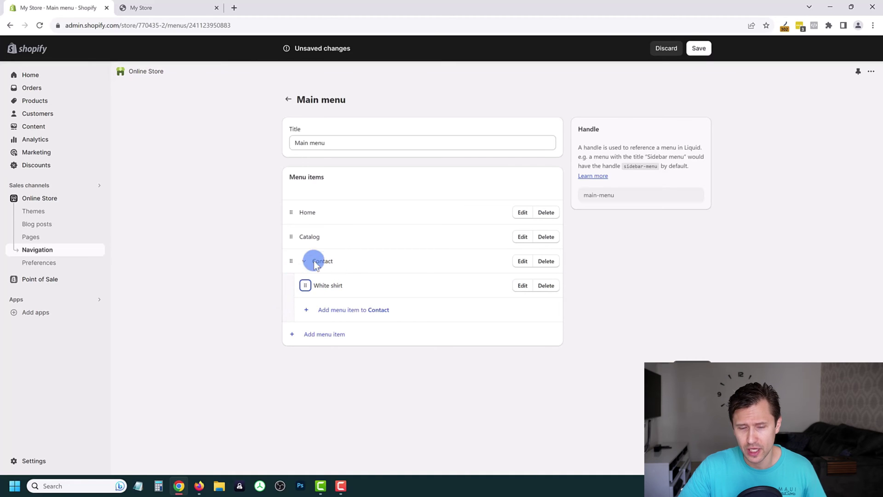
left_click(305, 262)
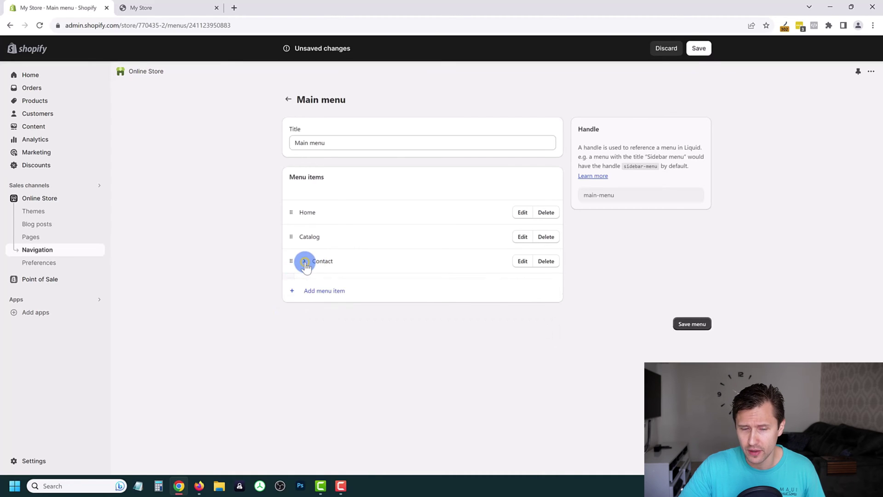
left_click(304, 261)
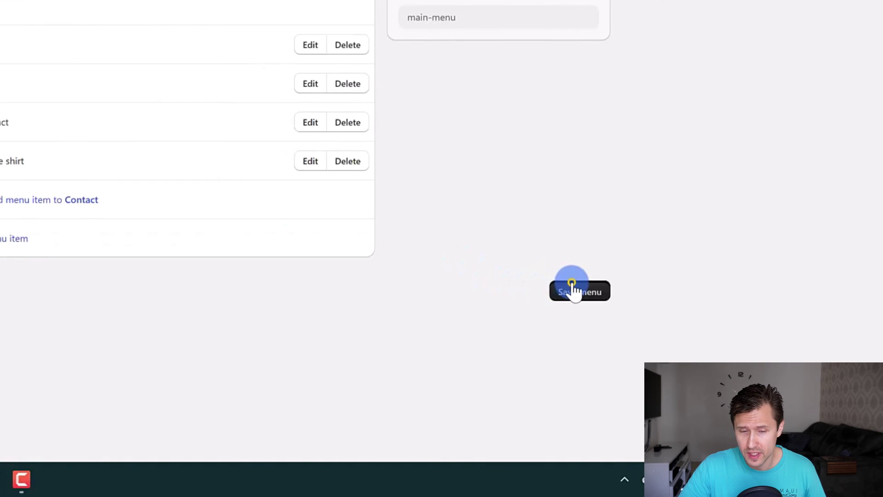
left_click(688, 367)
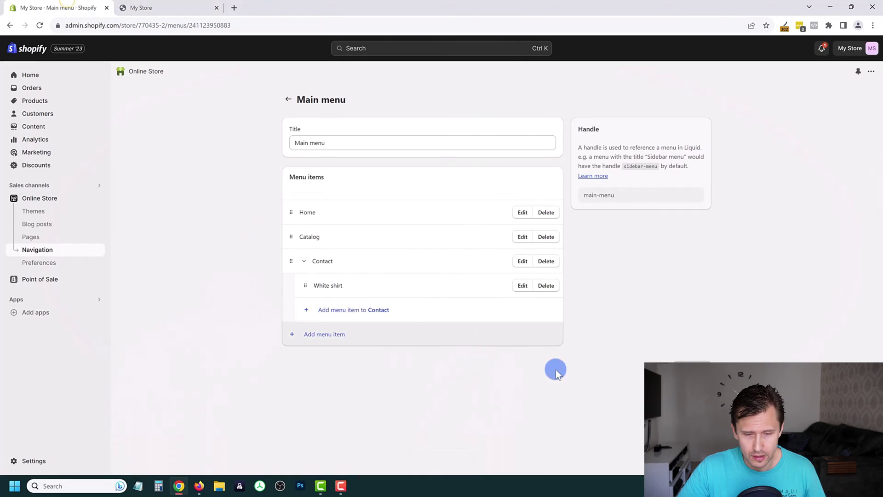
Step: Check the Contact dropdown in the Publisher theme's header preview and on the reloaded live store page
left_click(37, 216)
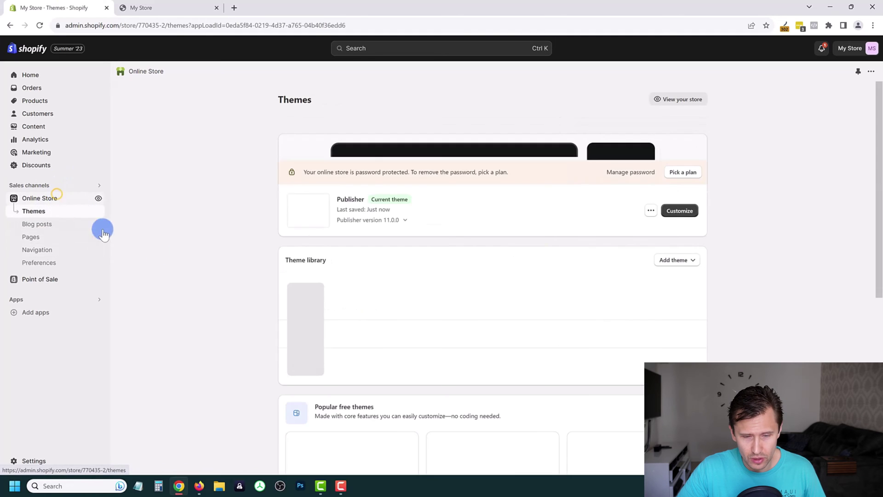
left_click(680, 313)
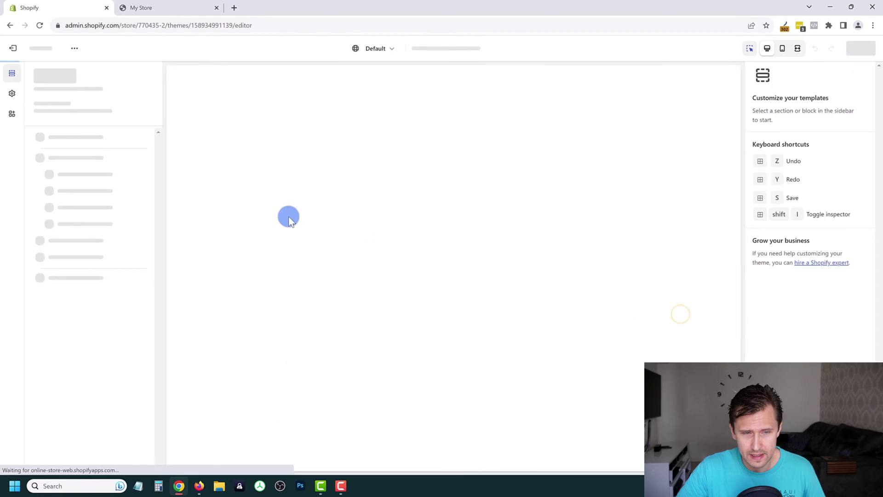
left_click(499, 118)
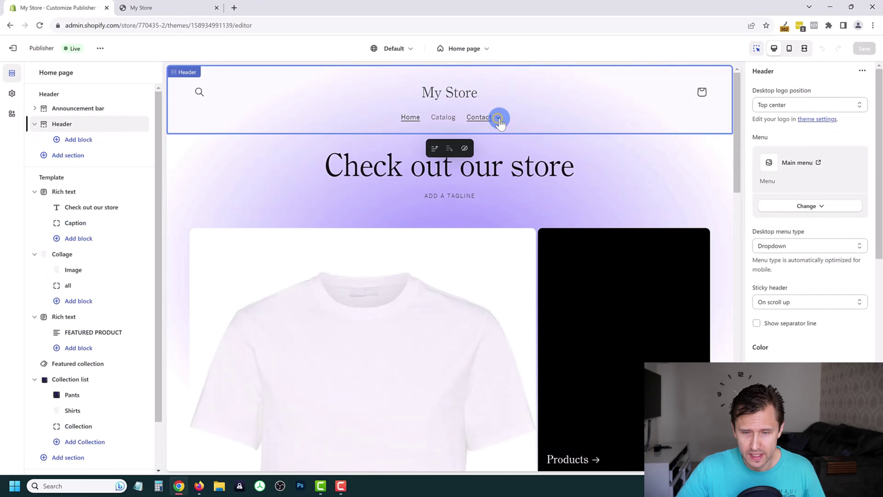
left_click(143, 5)
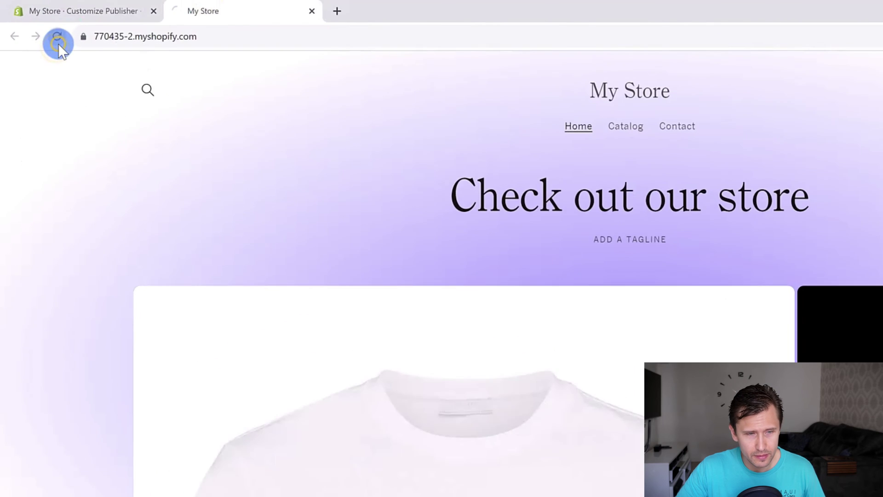
key("F5")
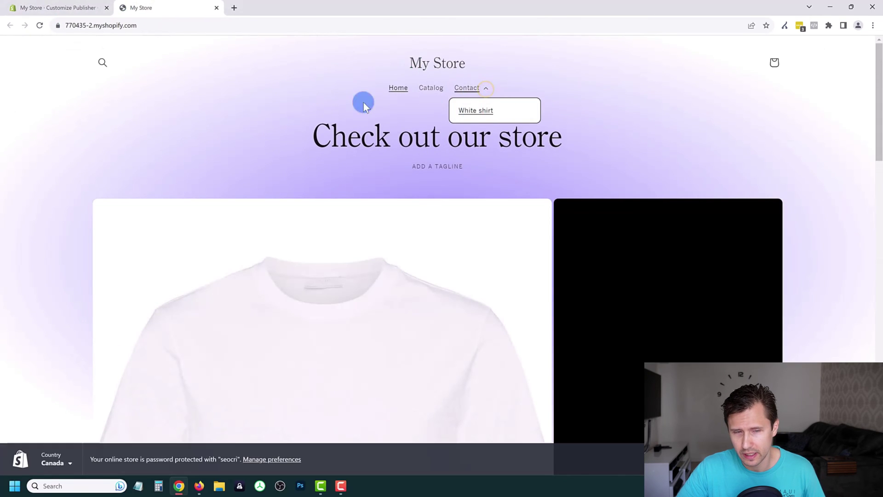
Step: Return to the theme editor, exit it, and open the Policies page in the store settings
left_click(58, 6)
left_click(24, 49)
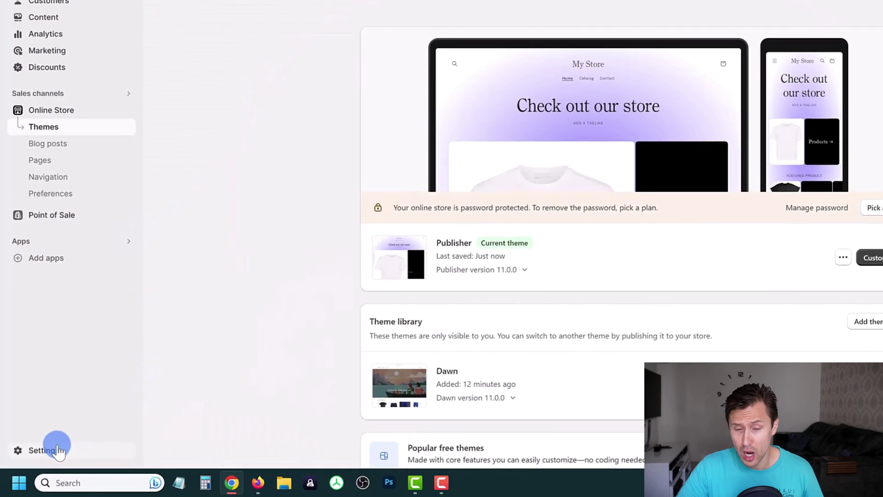
left_click(46, 459)
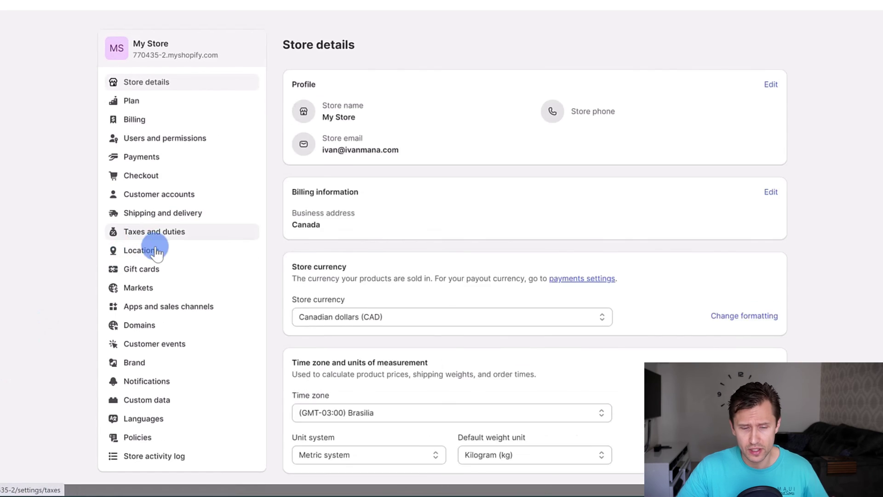
left_click(145, 443)
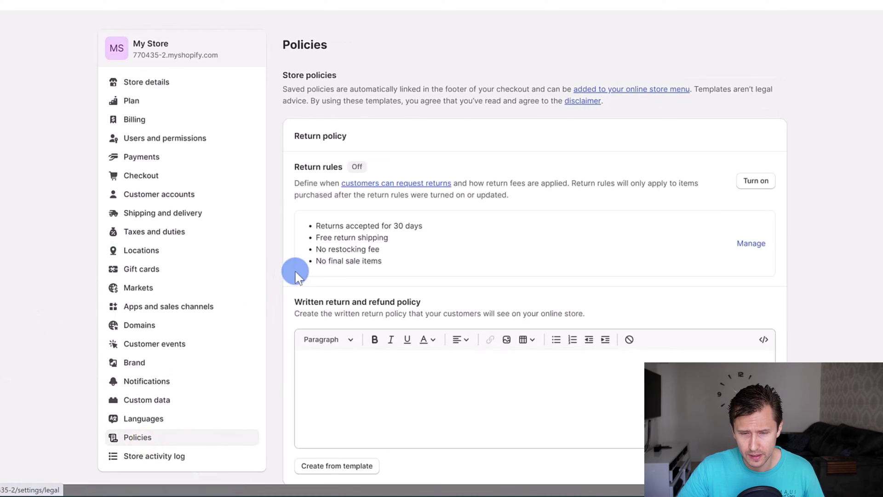
Step: Create the return and refund policy, privacy policy, terms of service and contact information from their templates
scroll(295, 269, "down", 4)
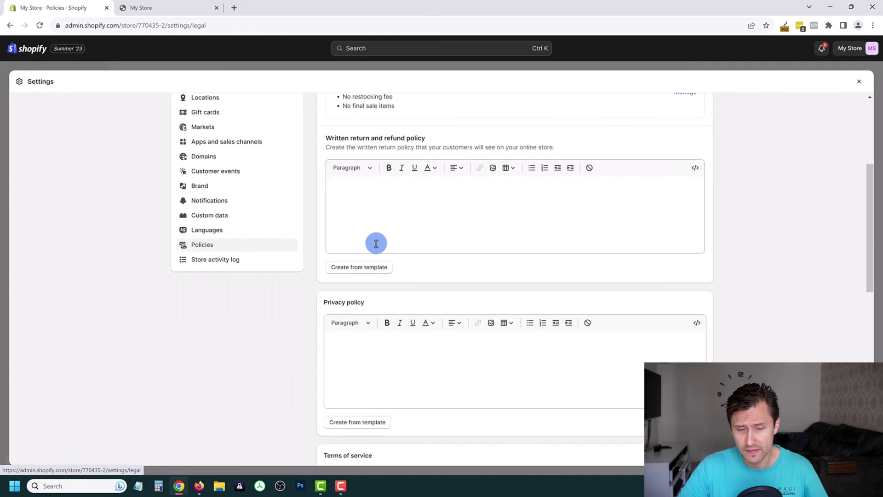
scroll(351, 365, "down", 7)
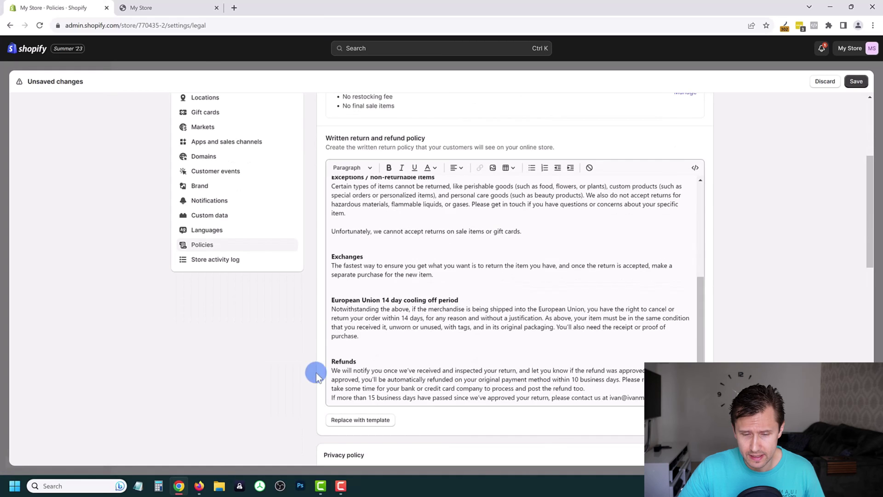
scroll(258, 339, "down", 4)
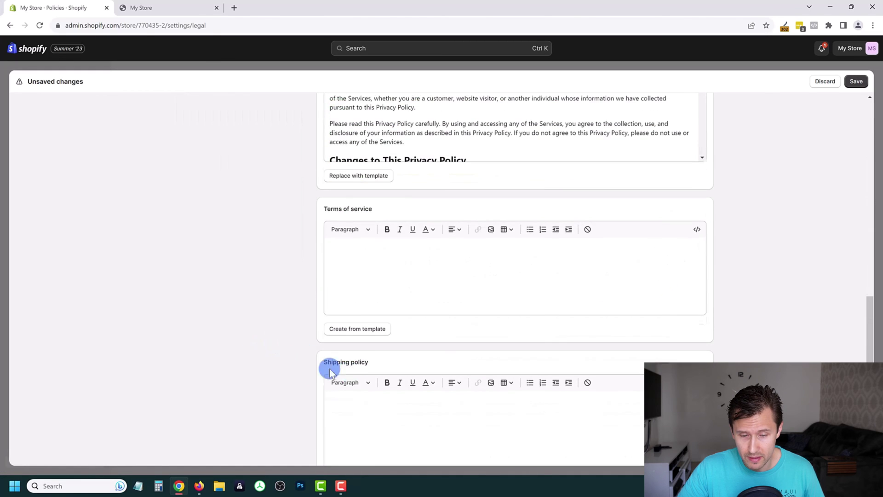
scroll(214, 358, "down", 4)
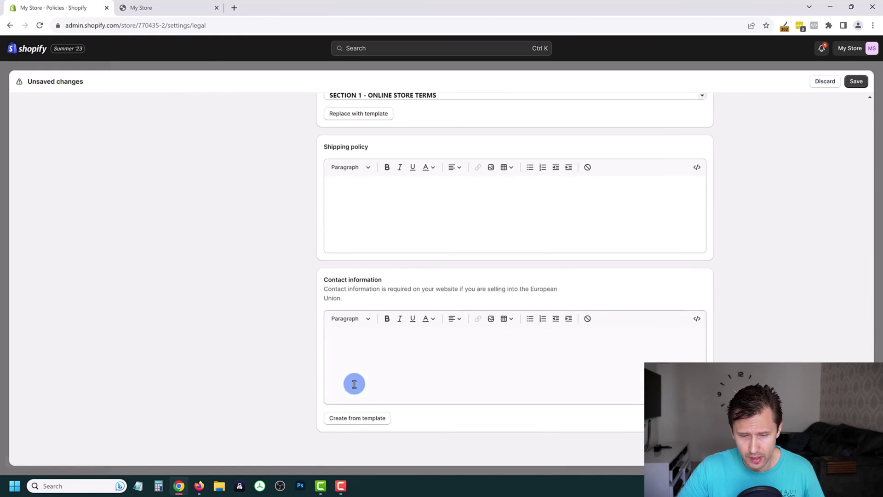
left_click(357, 417)
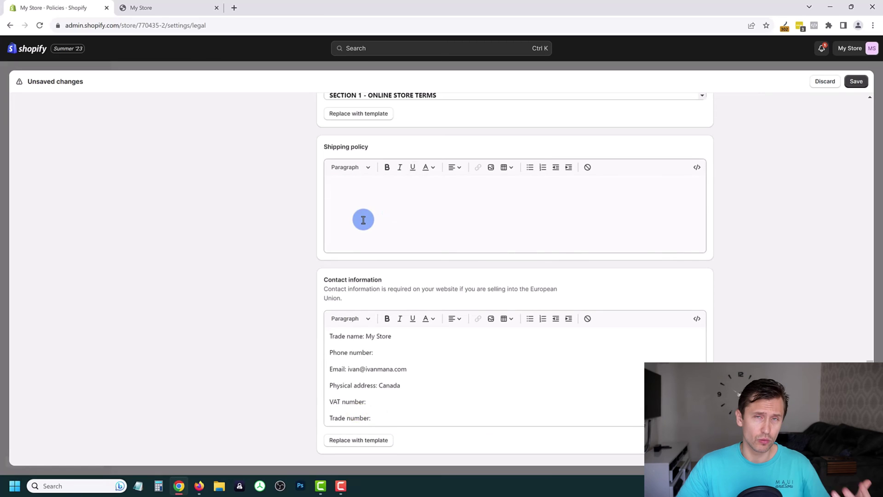
Step: Look back over the template policy texts and save the store policies
scroll(290, 333, "up", 8)
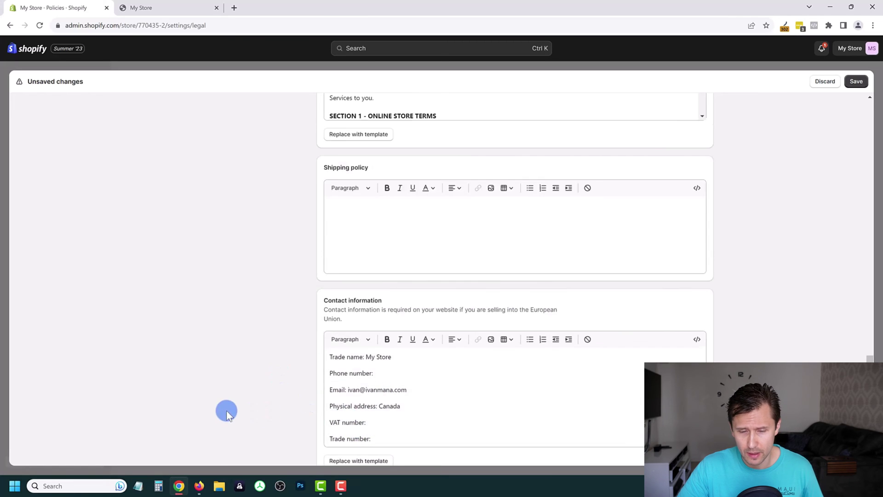
scroll(391, 324, "up", 7)
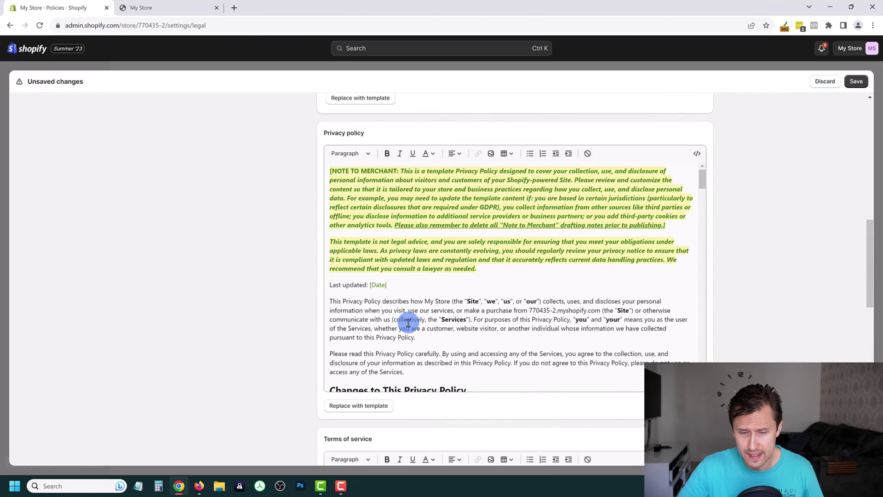
scroll(302, 313, "up", 10)
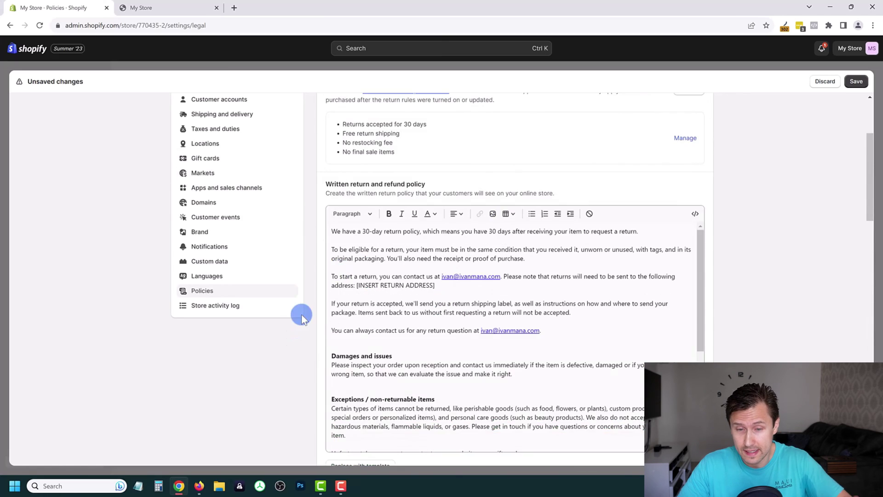
left_click(861, 85)
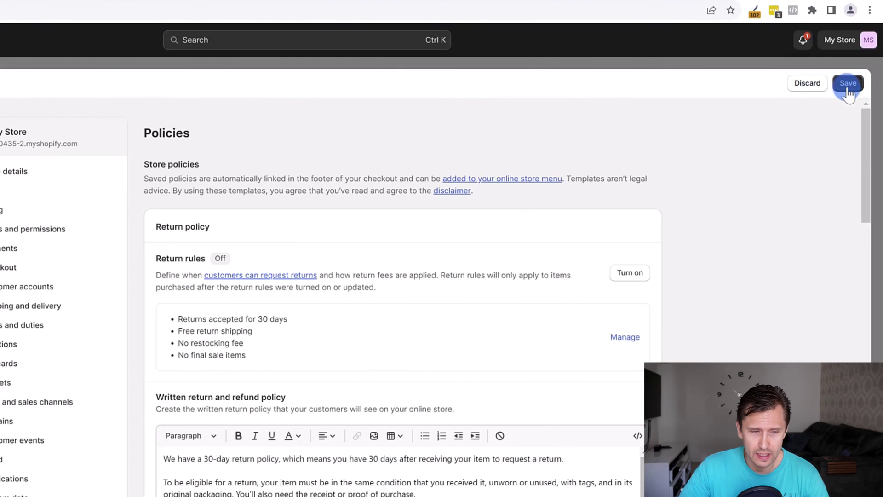
Step: Open the Footer menu in the online store's navigation and add a menu item linking to the Refund Policy
left_click(43, 250)
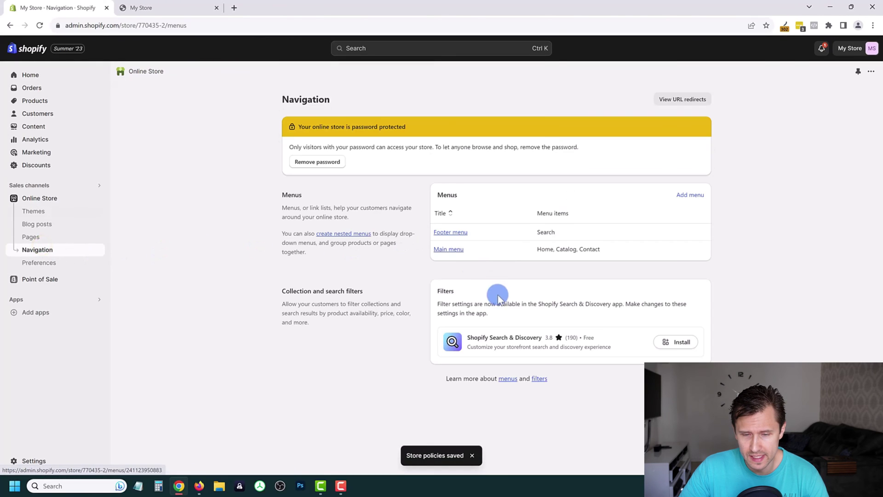
left_click(453, 234)
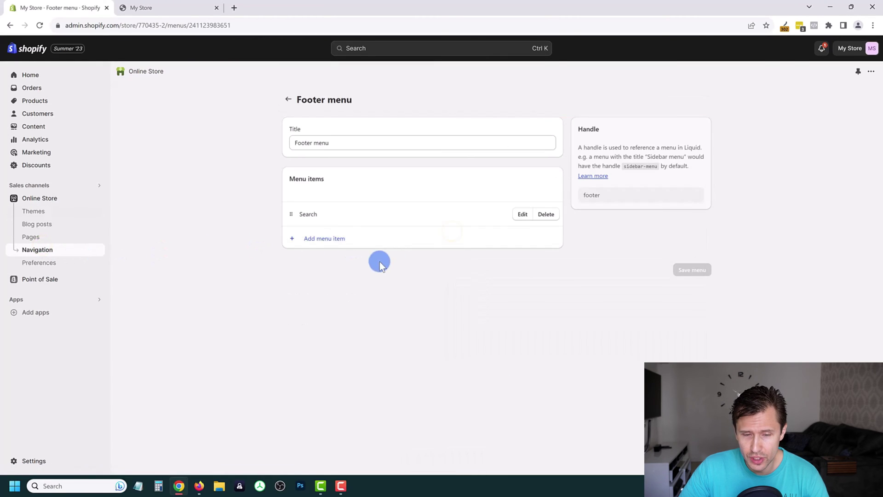
left_click(332, 237)
left_click(758, 133)
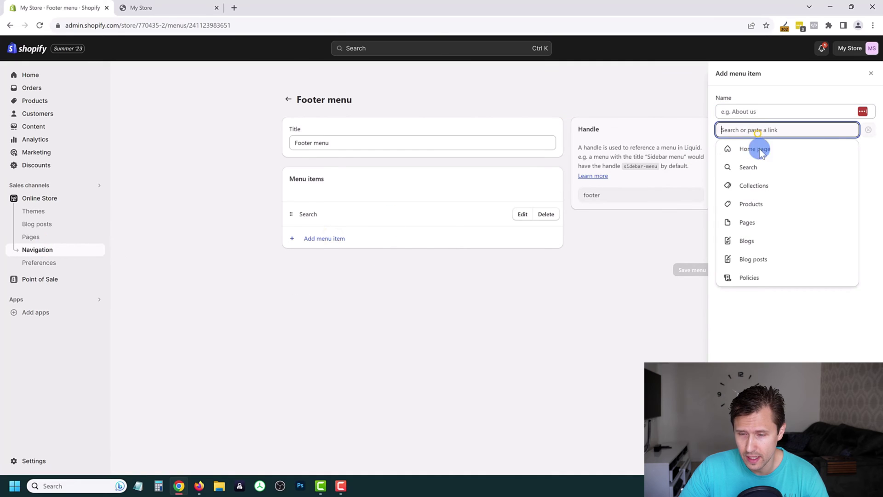
left_click(741, 203)
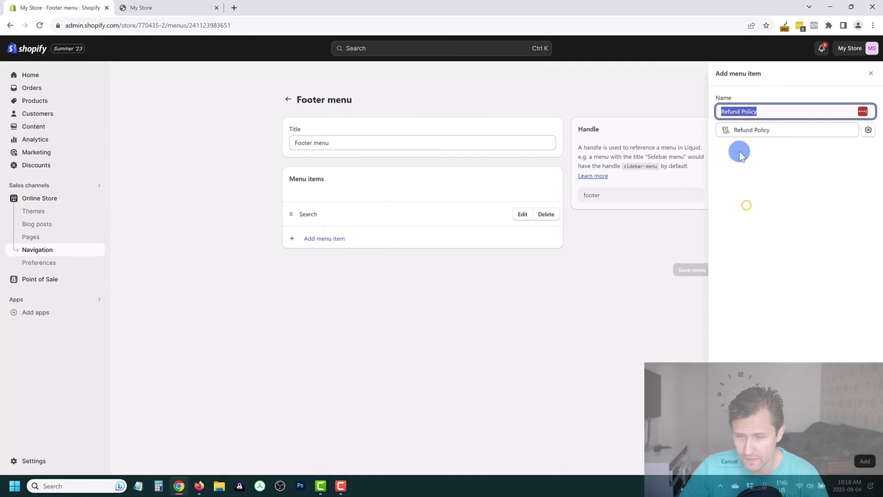
left_click(863, 461)
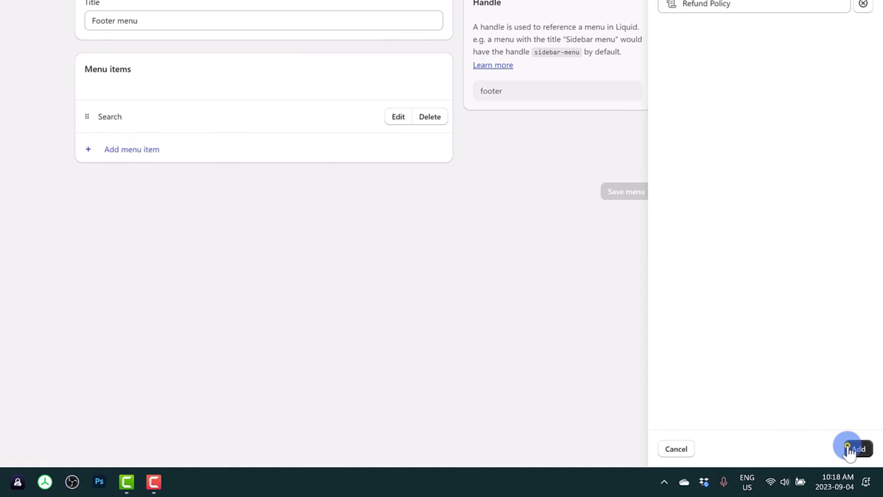
Step: Add a Terms of Service policy link to the Footer menu and save the menu
left_click(123, 178)
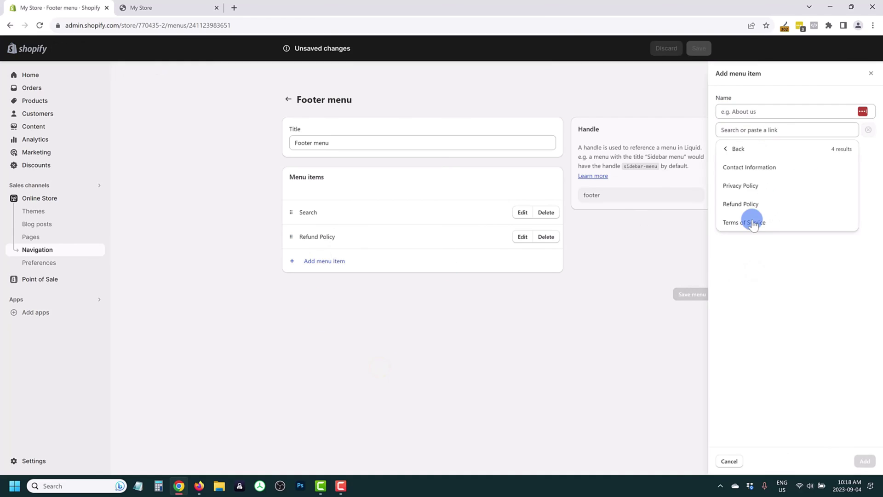
left_click(706, 126)
left_click(862, 461)
left_click(693, 319)
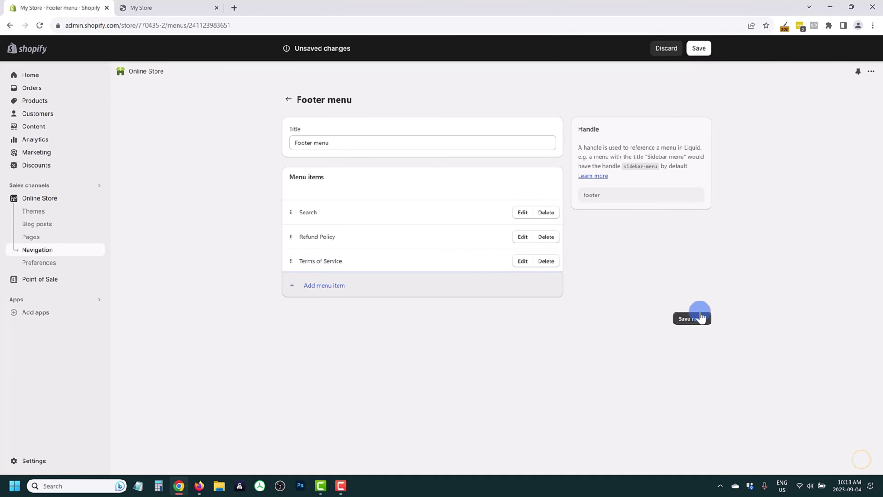
Step: Add a menu item linking to the Privacy Policy to the Footer menu
left_click(322, 285)
left_click(755, 129)
left_click(757, 277)
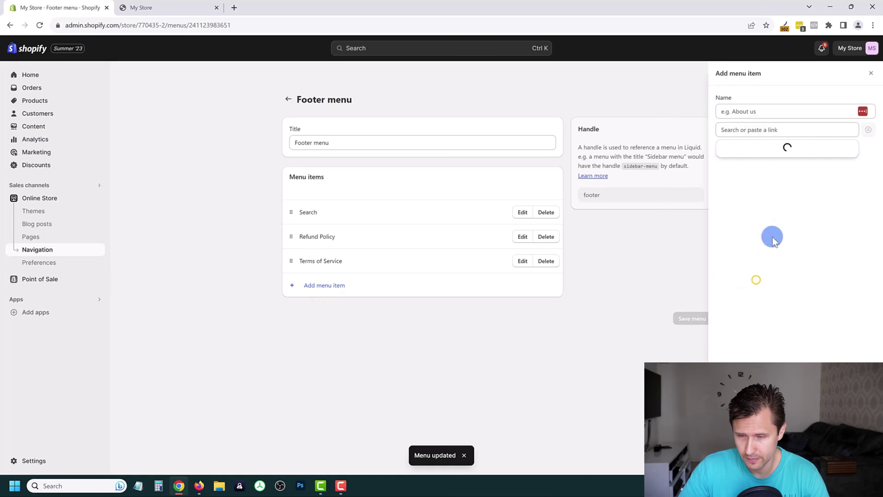
left_click(862, 461)
Step: Add a menu item linking to the Contact Information policy to the Footer menu
left_click(325, 310)
left_click(786, 129)
left_click(769, 288)
left_click(863, 461)
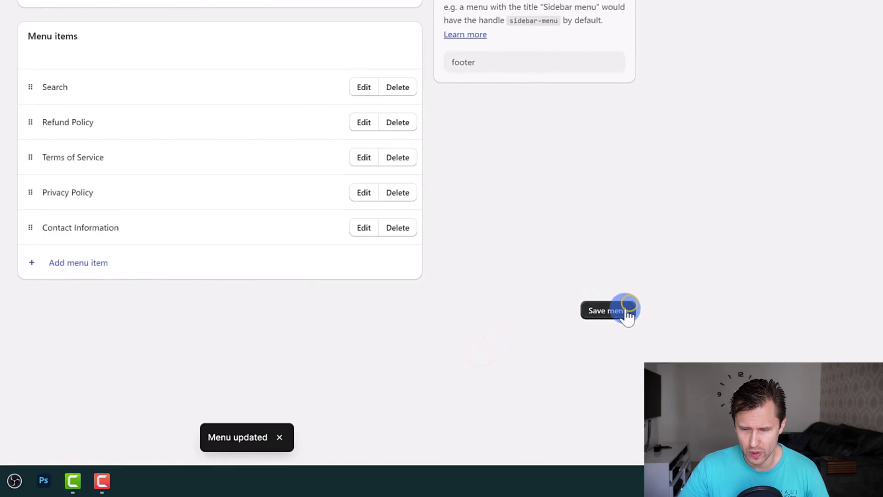
Step: Save the Footer menu with its policy links and open the Publisher theme for customization
left_click(701, 366)
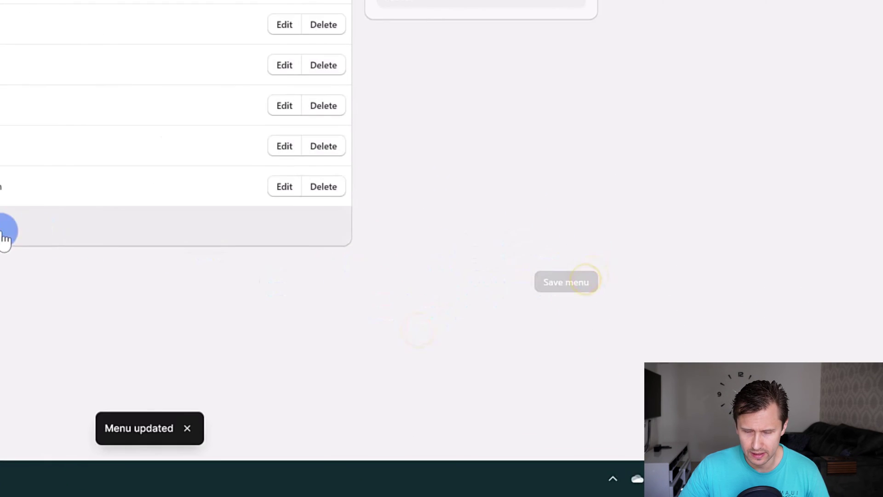
left_click(0, 160)
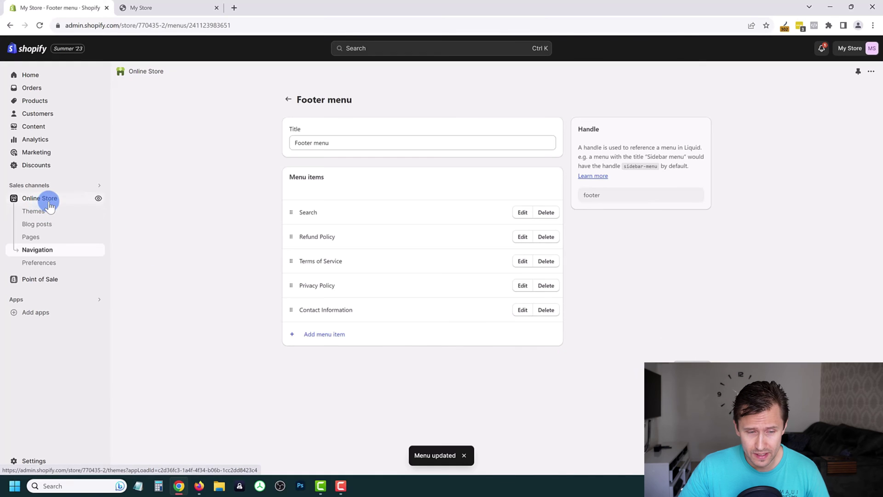
left_click(692, 314)
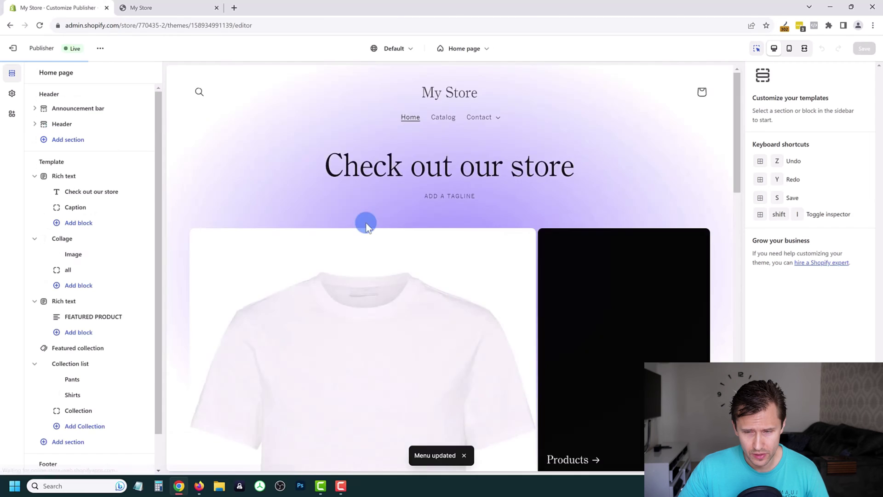
Step: Add a Menu block to the home page's Footer section to display the Footer menu
scroll(195, 175, "down", 10)
scroll(350, 247, "down", 1)
left_click(416, 434)
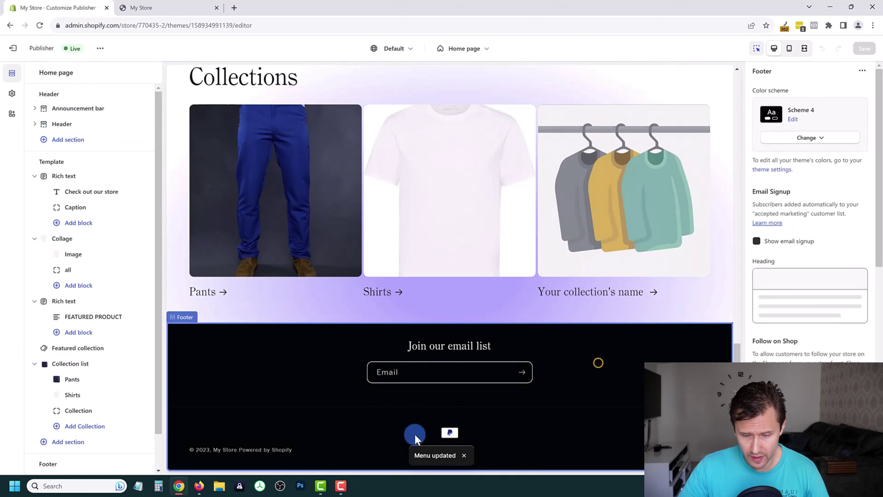
scroll(101, 404, "down", 1)
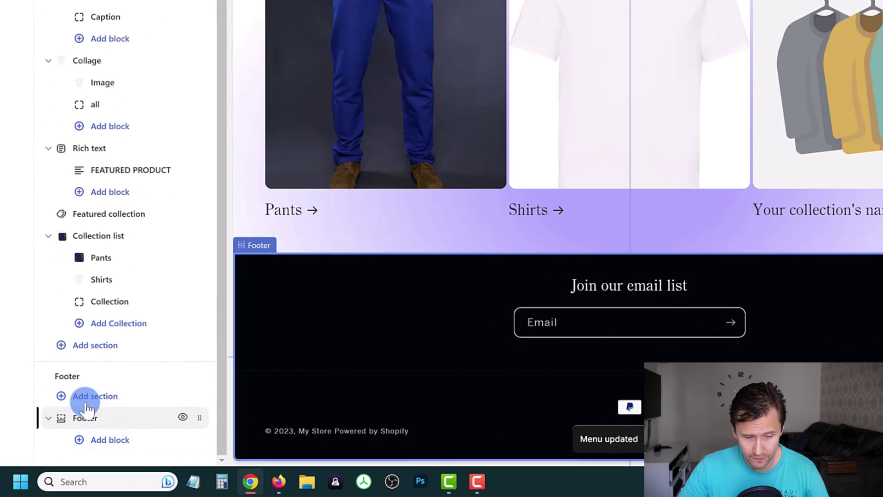
left_click(121, 441)
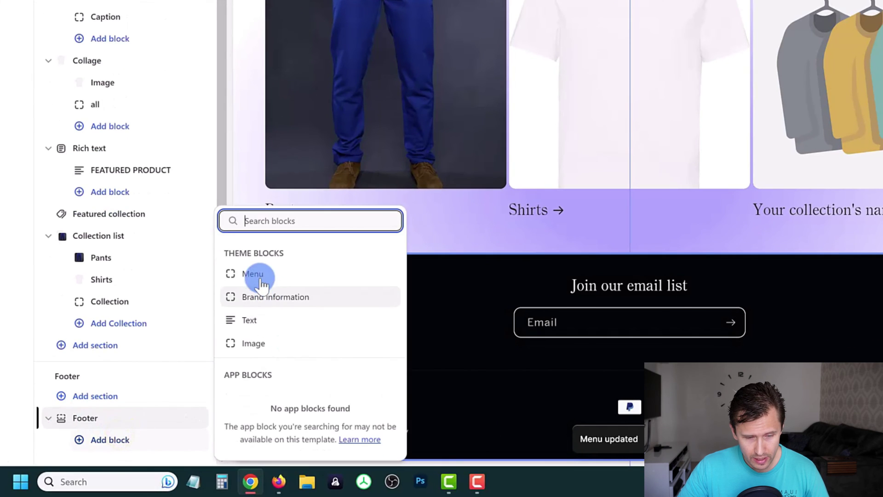
left_click(258, 275)
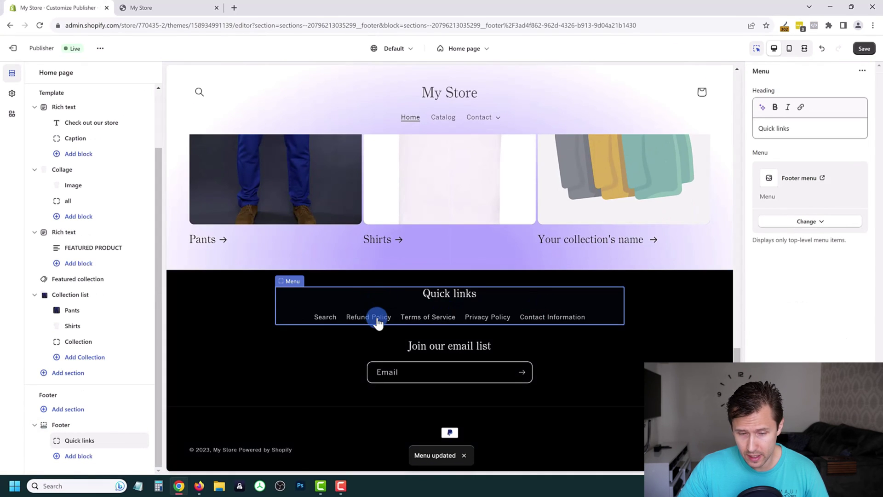
Step: Preview the Privacy Policy page through its link in the footer's Quick links and look over its text
left_click(439, 317)
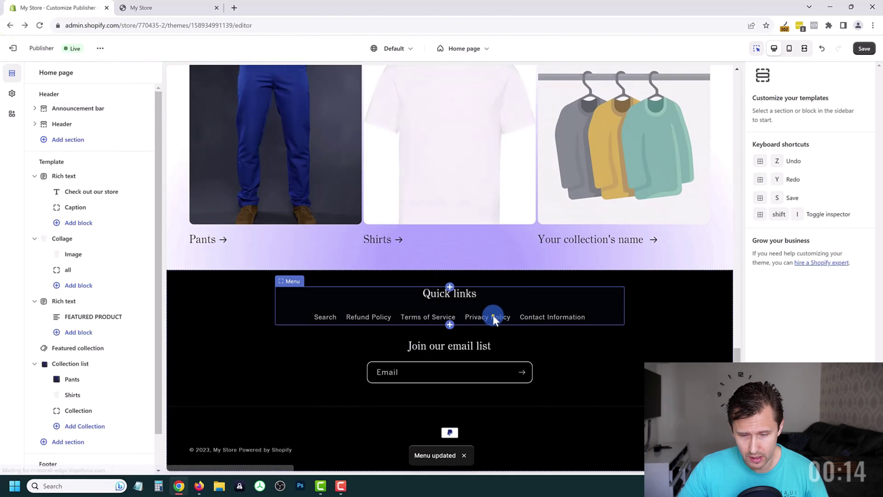
left_click(493, 318)
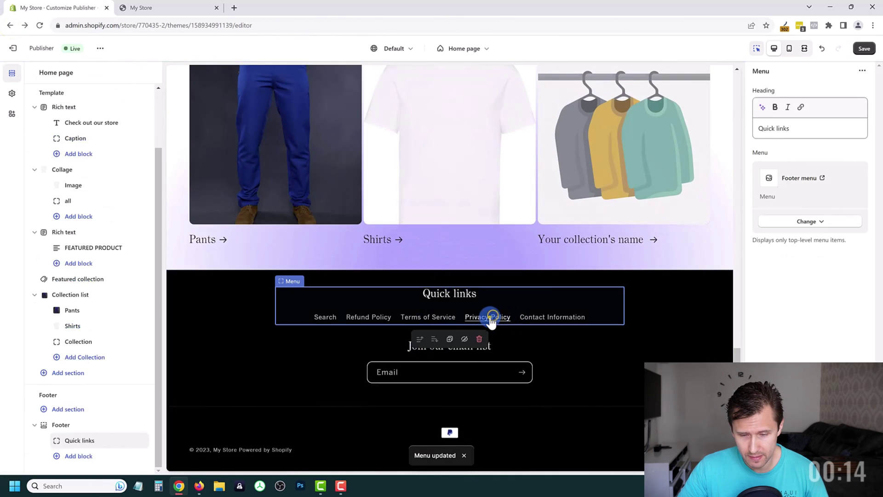
scroll(485, 282, "down", 7)
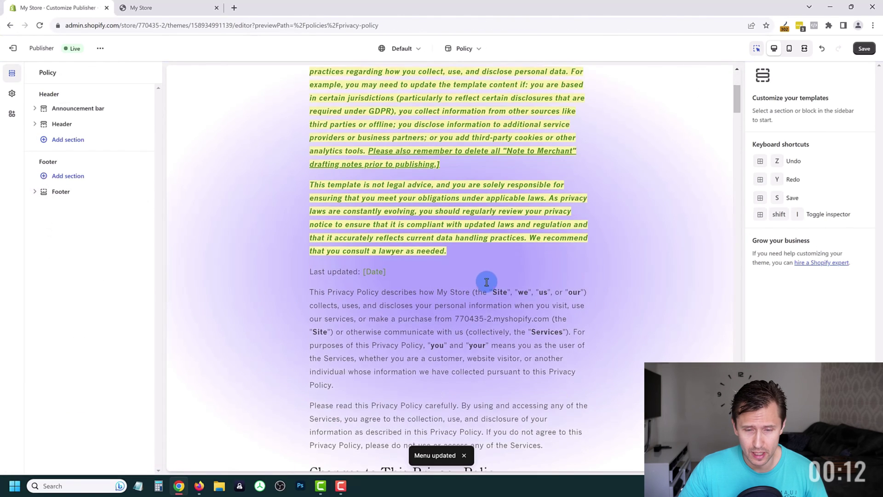
scroll(471, 290, "up", 5)
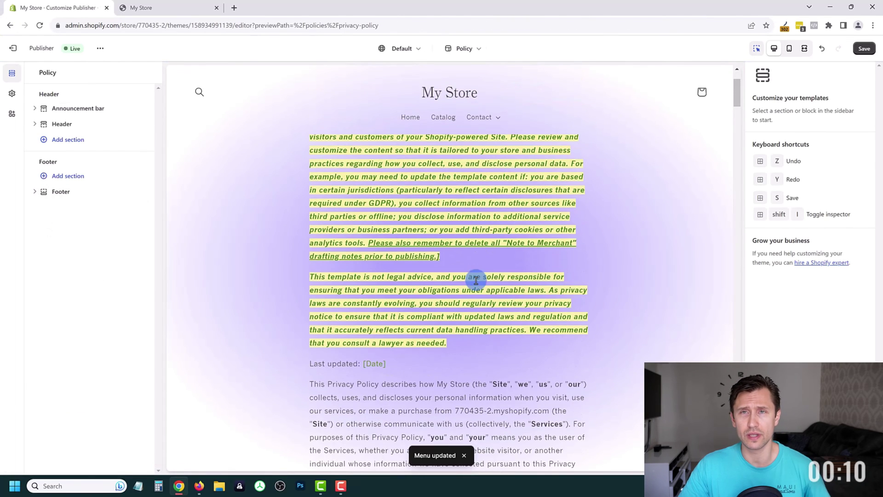
scroll(441, 229, "up", 2)
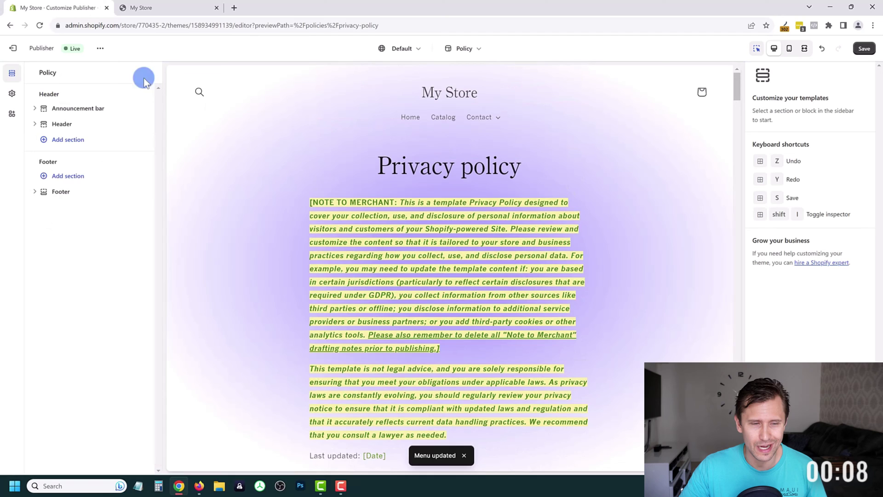
Step: Exit the theme editor and look through the popular free themes on the Themes page
left_click(24, 48)
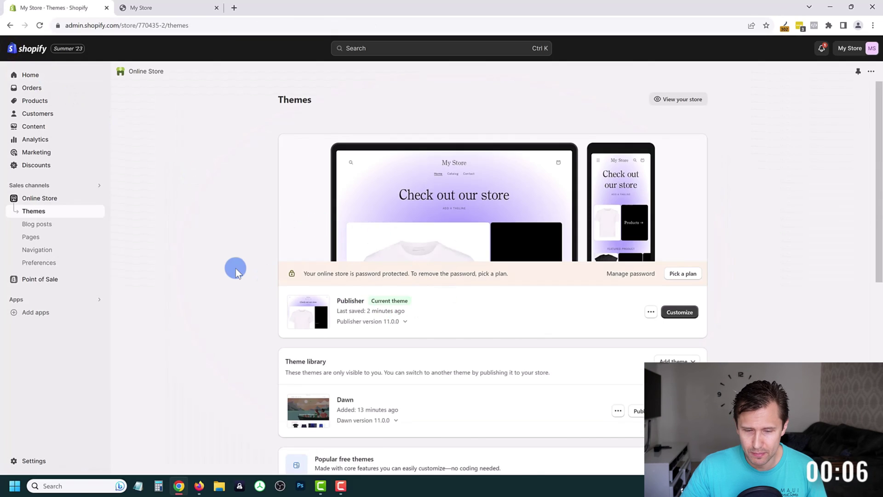
scroll(235, 269, "down", 5)
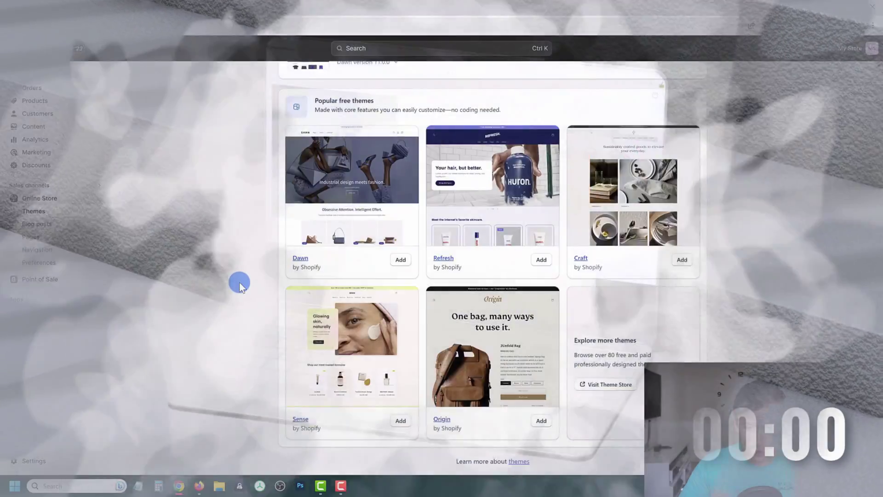
scroll(258, 262, "up", 10)
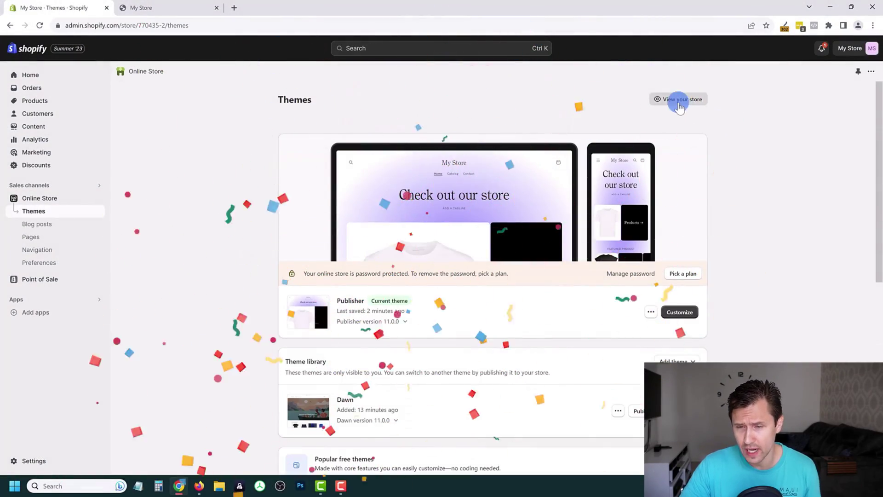
Step: View the online store, review its home page down to the footer, and close the storefront tabs
left_click(680, 101)
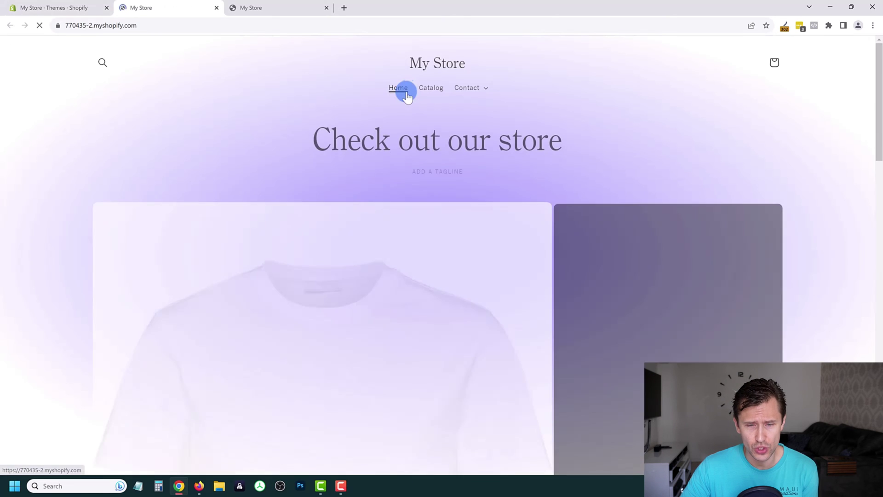
scroll(465, 177, "down", 3)
scroll(465, 178, "down", 15)
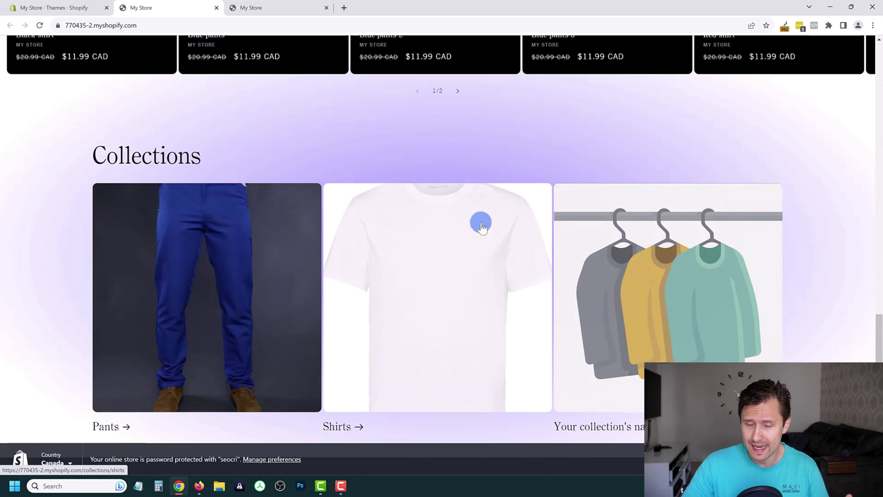
scroll(445, 245, "down", 3)
scroll(440, 252, "up", 20)
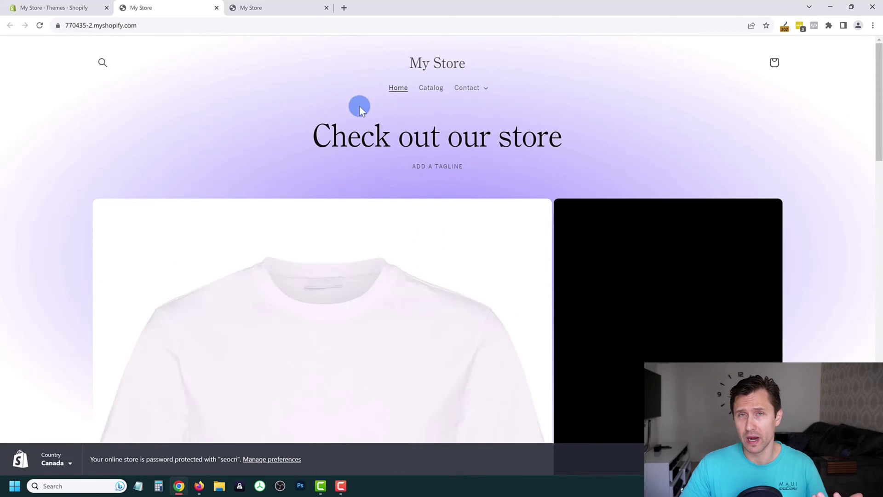
left_click(289, 8)
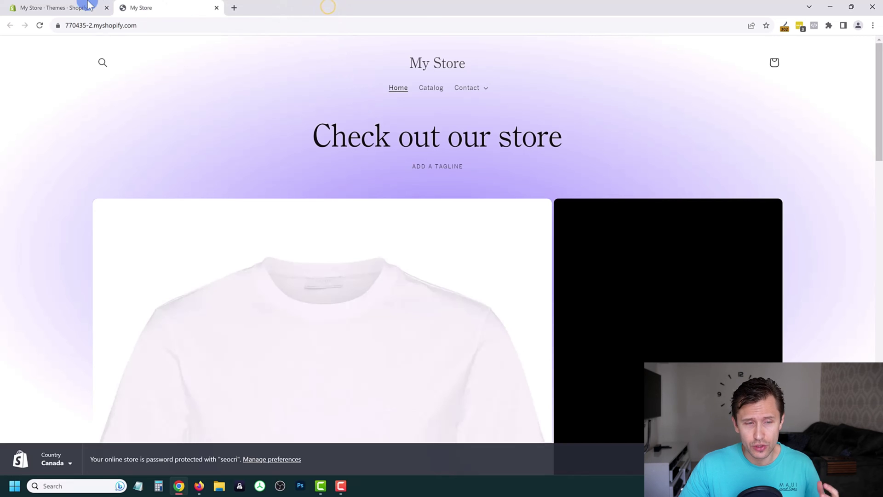
left_click(93, 10)
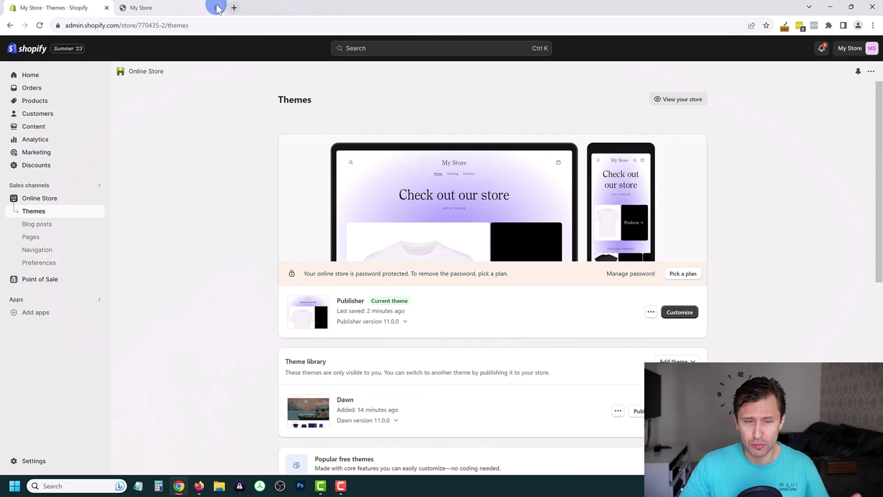
left_click(217, 8)
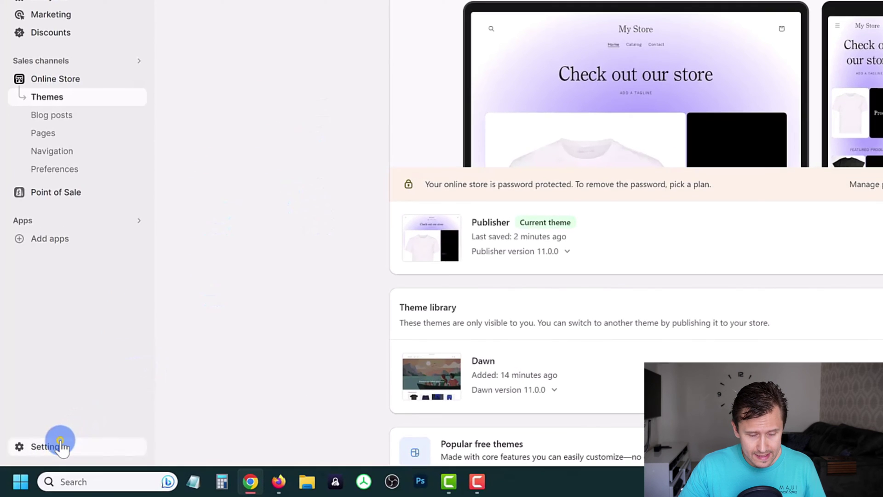
Step: Open the store settings and review the Payments options for Shopify Payments and PayPal
left_click(41, 460)
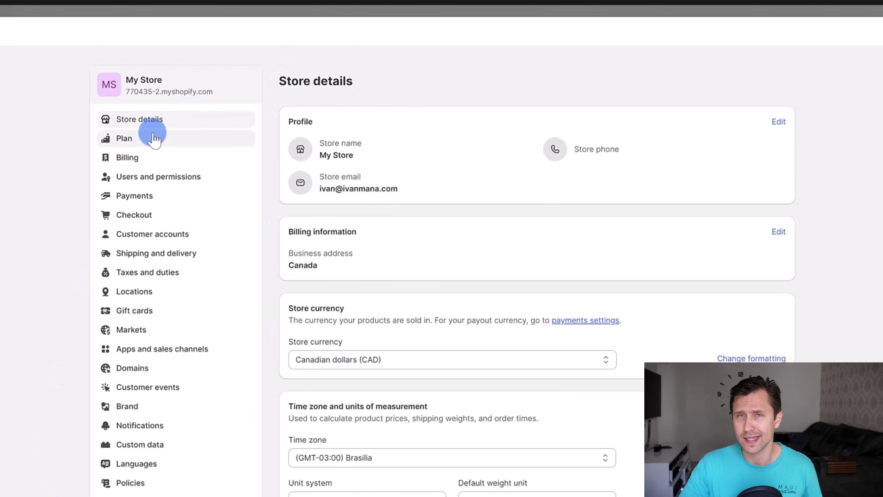
left_click(143, 195)
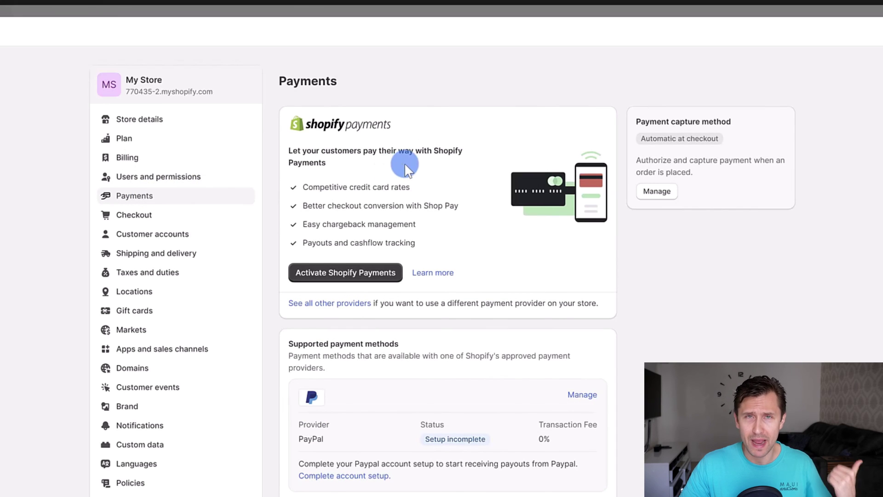
right_click(433, 241)
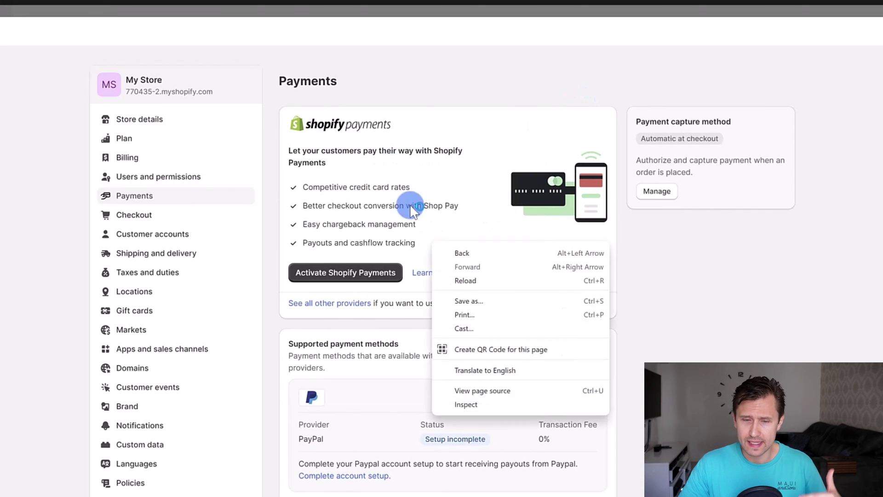
left_click(474, 63)
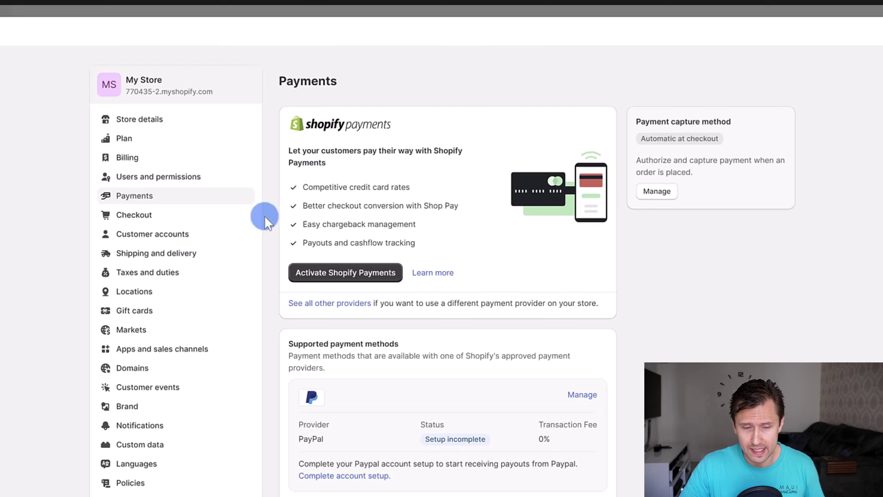
Step: Review the Shipping and delivery settings, including the General shipping profile
left_click(203, 263)
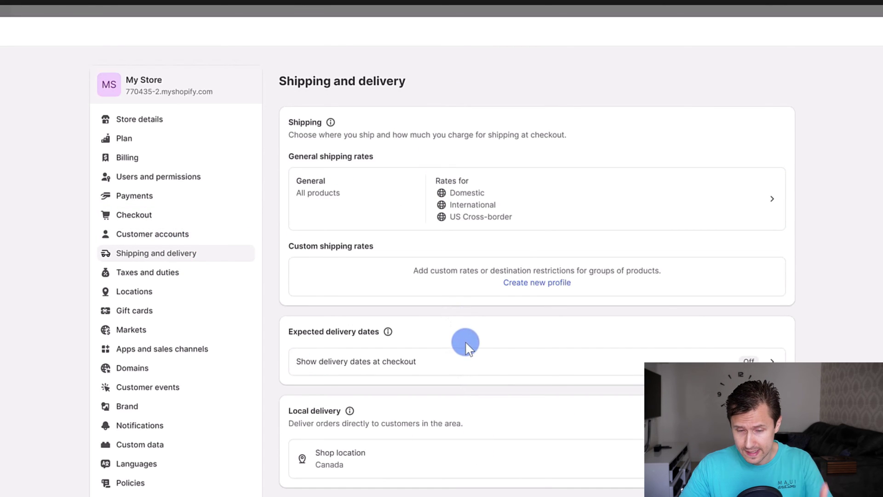
scroll(469, 331, "down", 4)
scroll(469, 332, "up", 4)
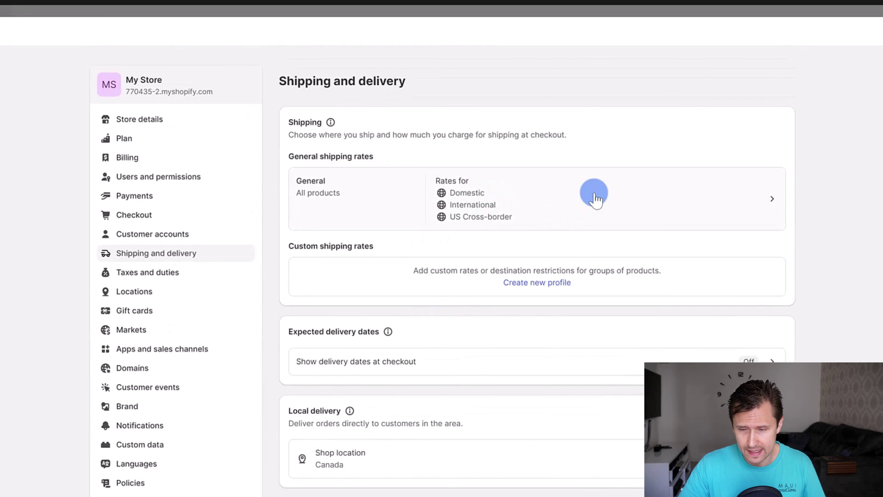
left_click(499, 229)
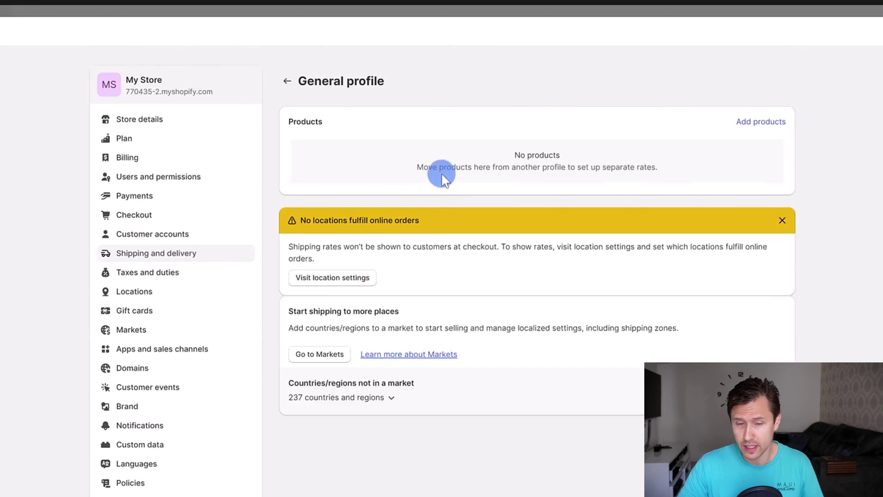
left_click(285, 88)
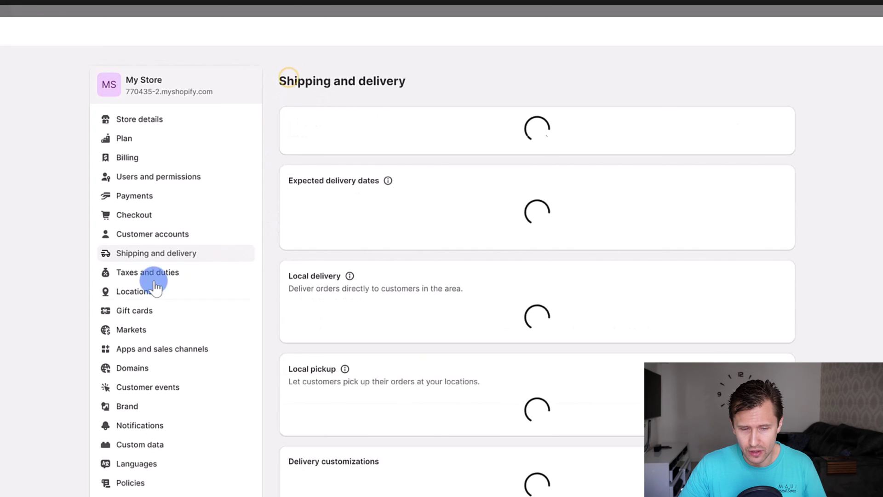
Step: Review the Taxes and duties settings and the Markets settings
left_click(148, 271)
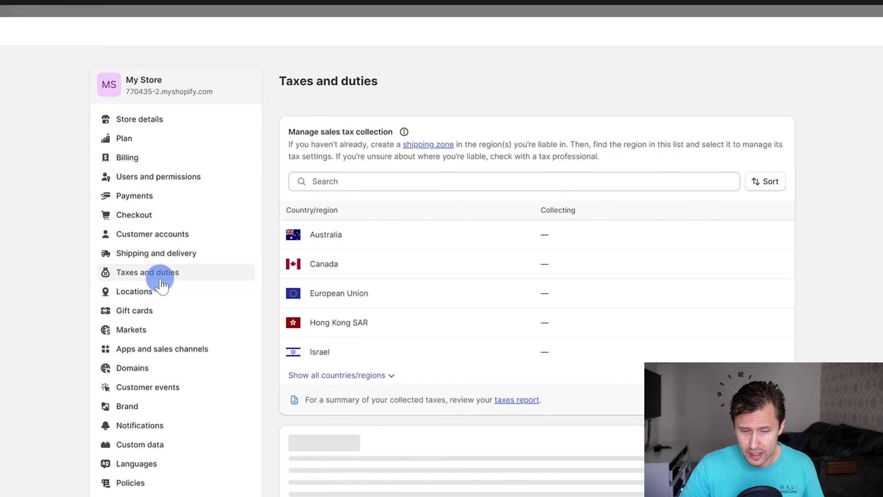
left_click(157, 328)
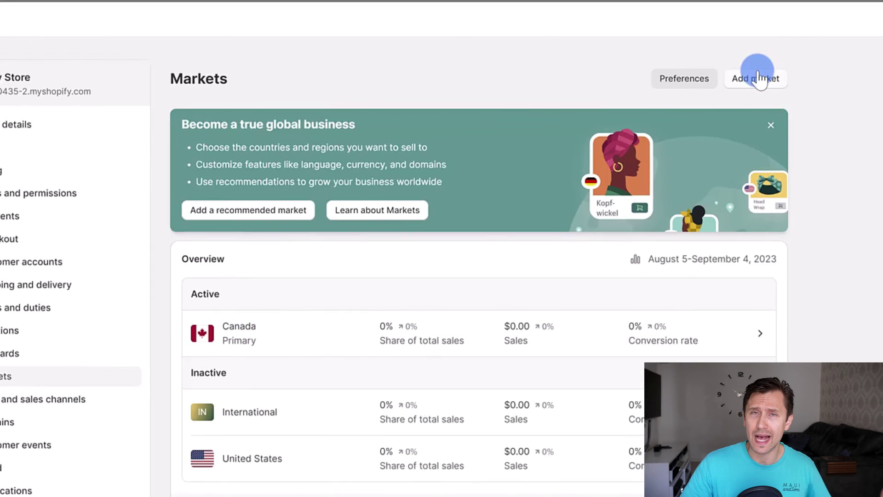
Step: Open the Languages settings and look at the choices available for adding a store language
left_click(1, 496)
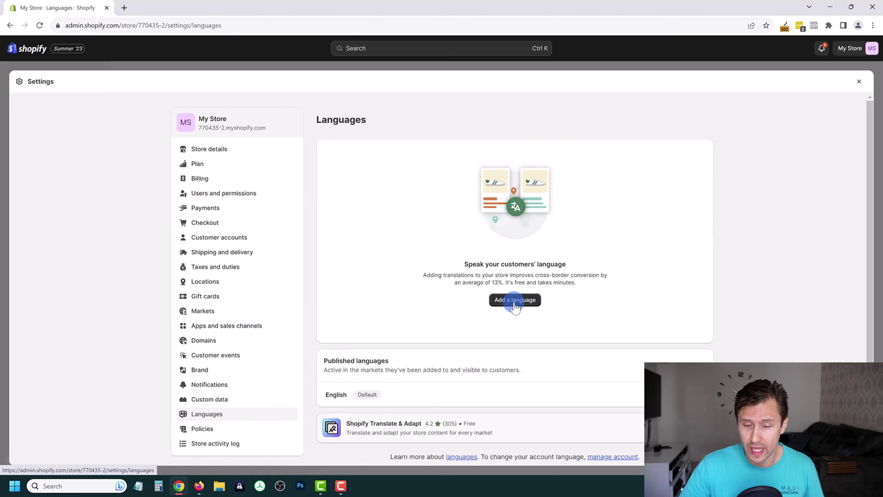
left_click(516, 304)
left_click(371, 234)
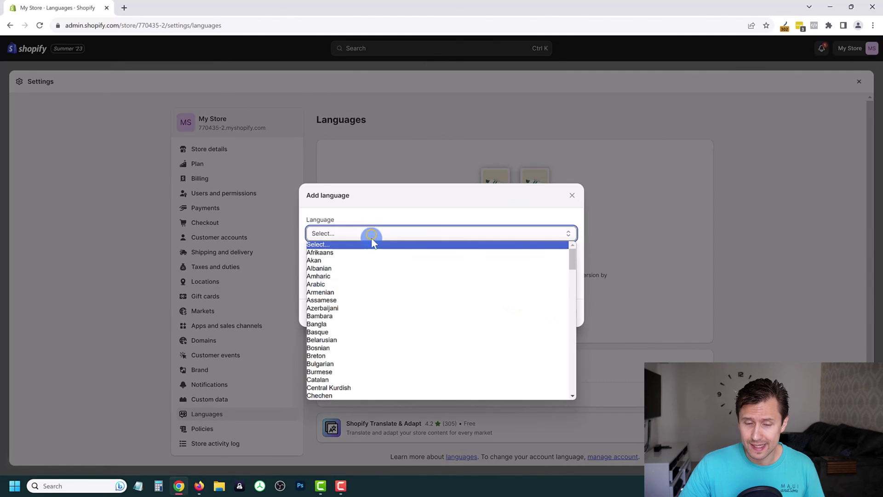
left_click(402, 200)
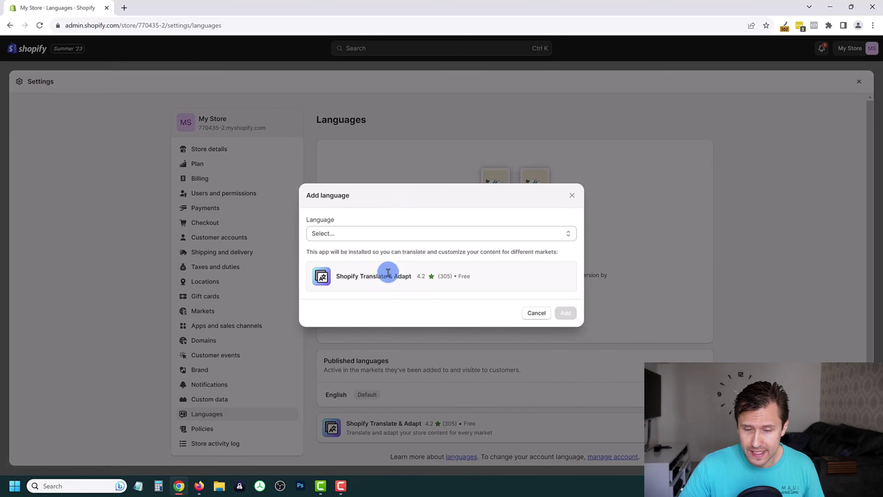
left_click_drag(367, 288, 629, 175)
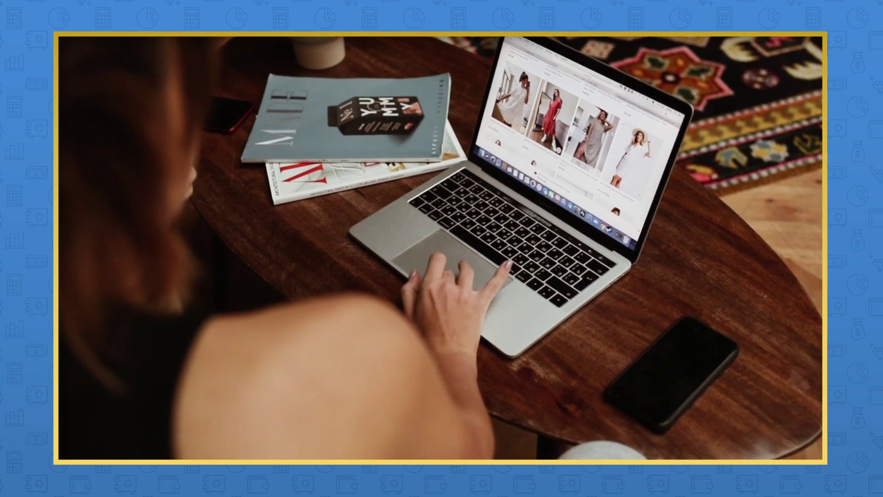
Step: Open the Domains settings and search for asdfasdfadsf.com as a new domain to buy
left_click(186, 367)
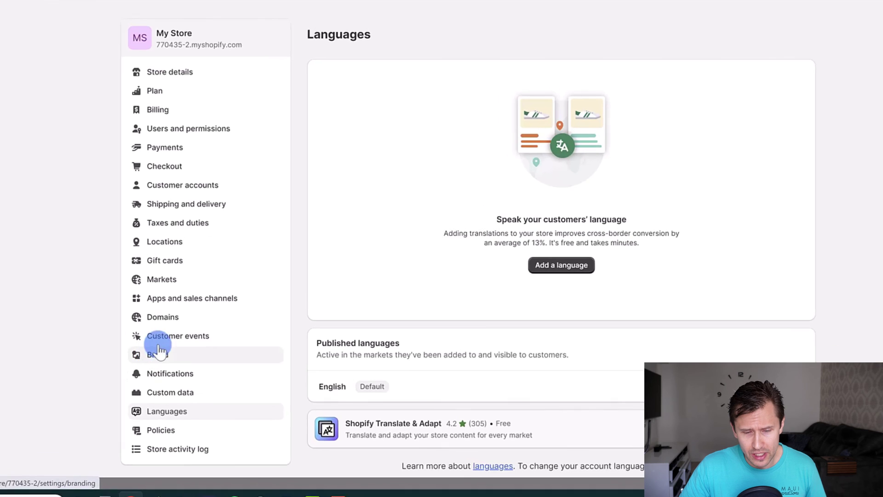
left_click(166, 315)
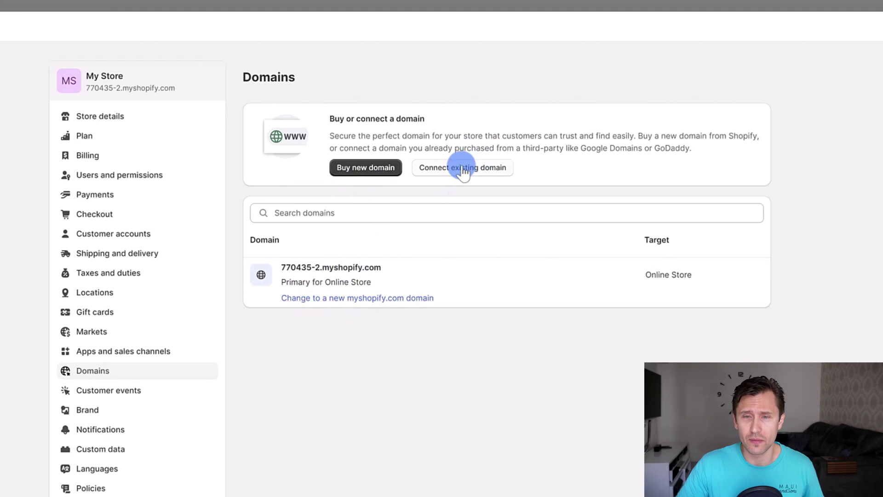
left_click(369, 171)
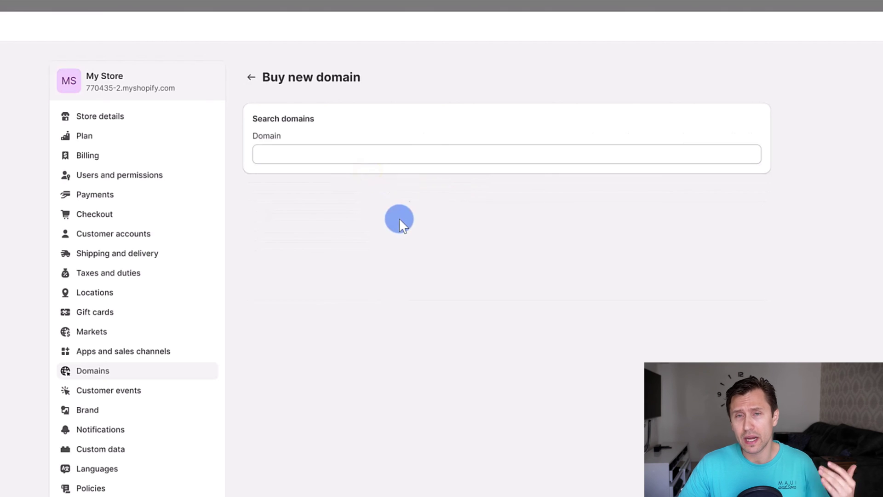
left_click(364, 164)
type("asdfasdfadsf.com")
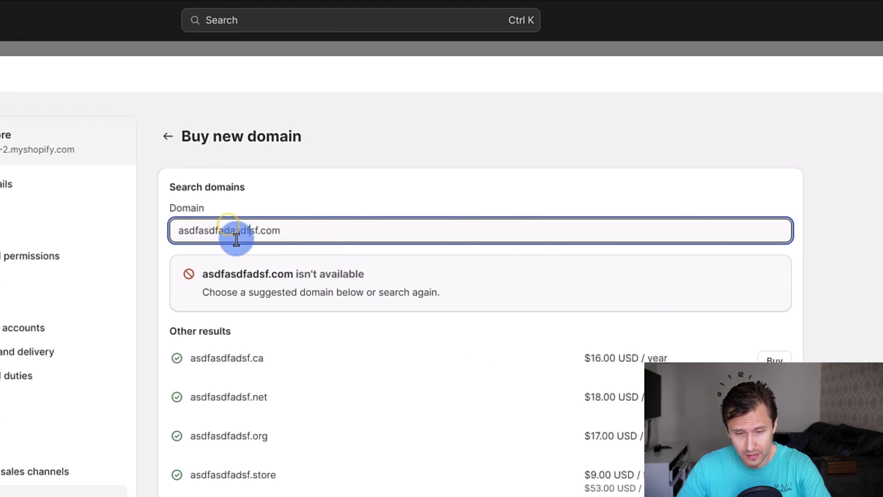
Step: Change the domain search to asdfasdfadasdfasdsf.com, check its yearly price and expand the list of alternative domains
type("asd")
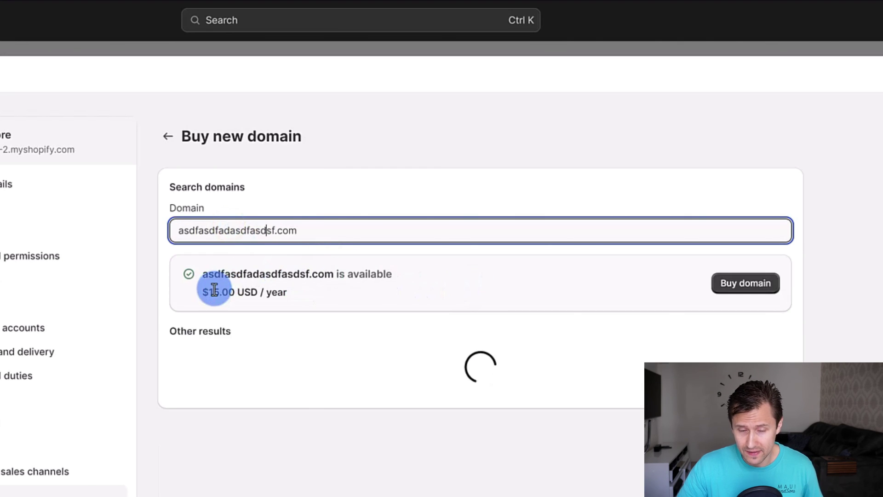
left_click_drag(212, 290, 286, 292)
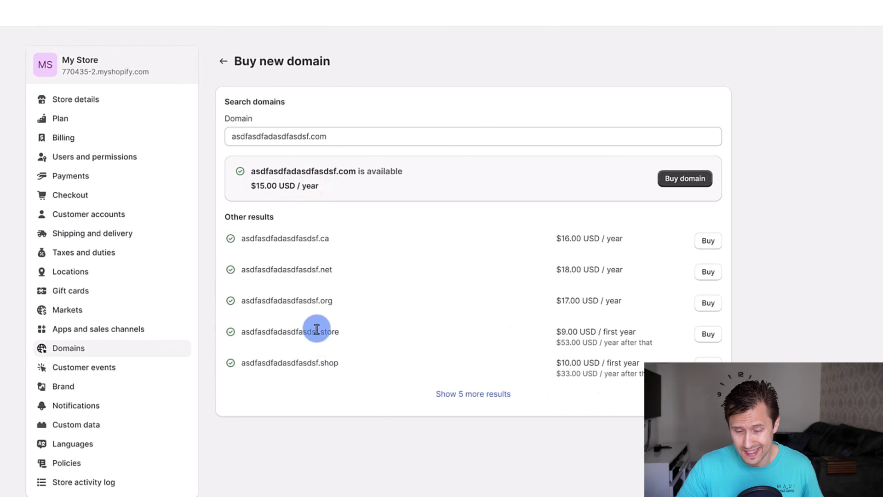
left_click(453, 394)
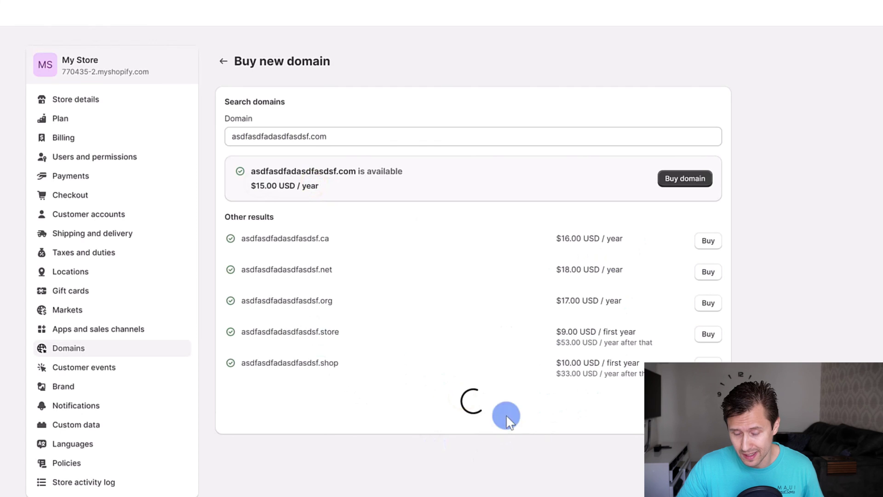
scroll(504, 405, "down", 1)
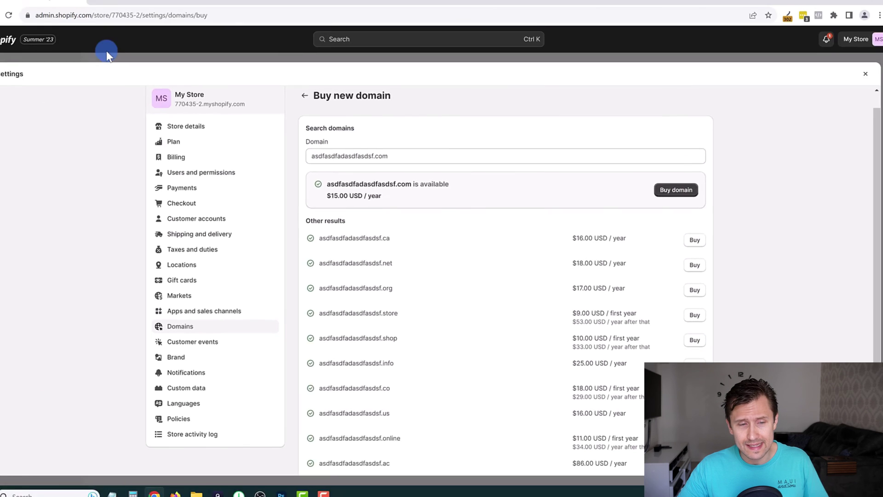
Step: Leave the settings, preview the live online store in a new tab and return to the store admin
left_click(104, 53)
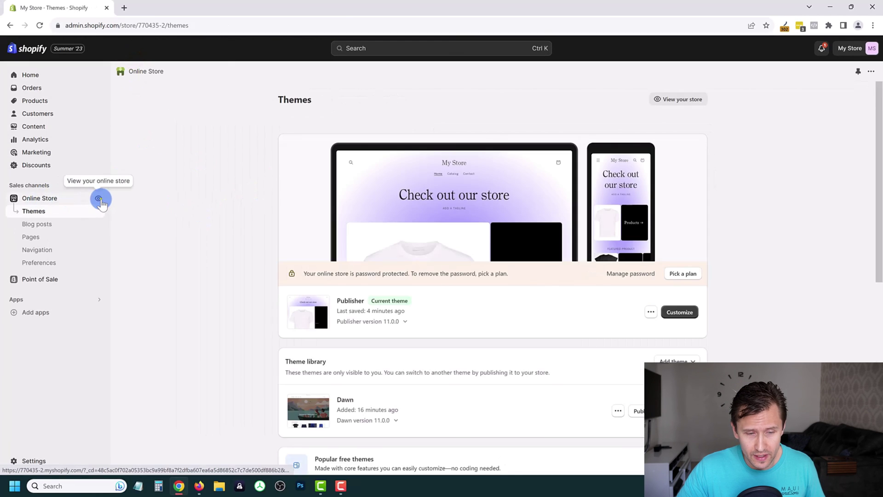
left_click(98, 198)
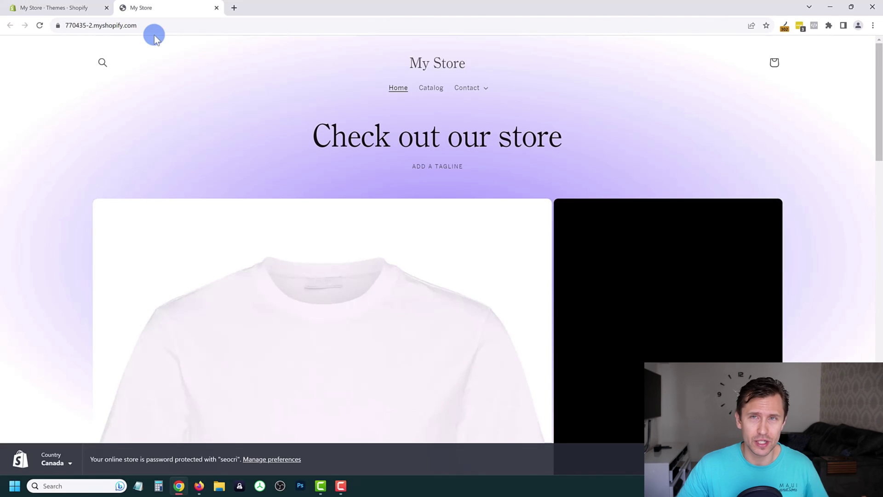
left_click(107, 5)
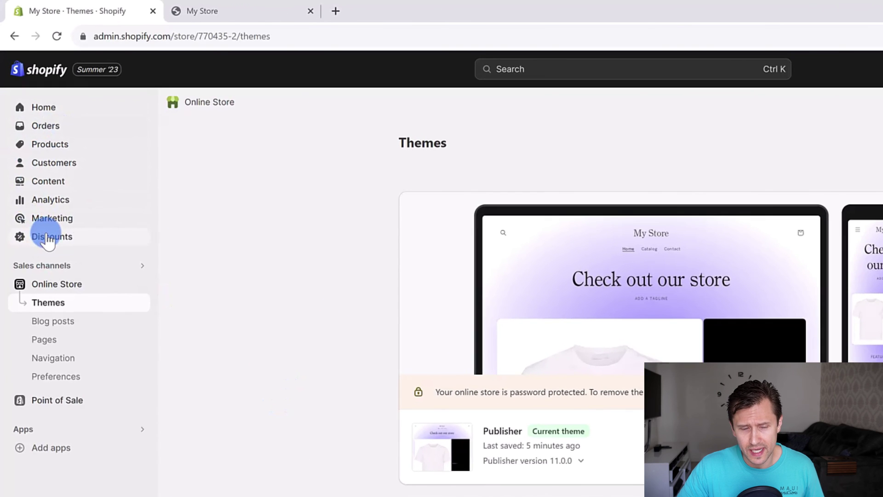
Step: Look through the Discounts, Products, Customers and Analytics sections of the store admin
left_click(46, 235)
left_click(62, 146)
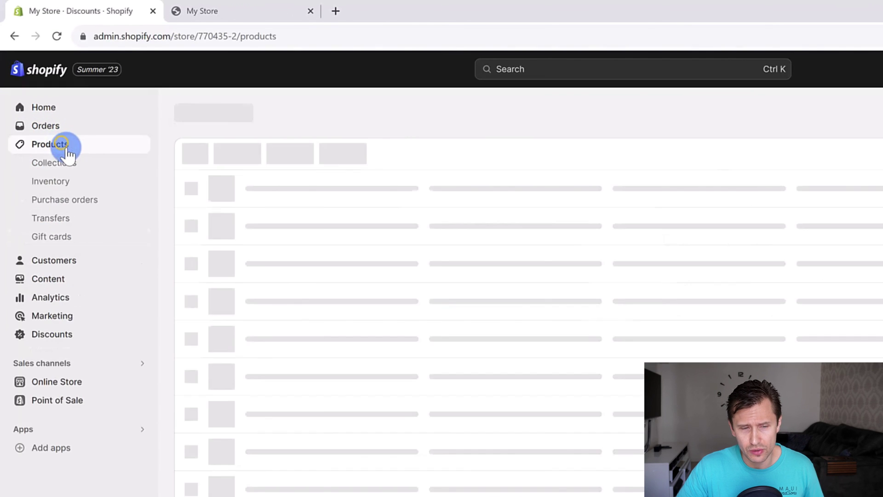
left_click(50, 259)
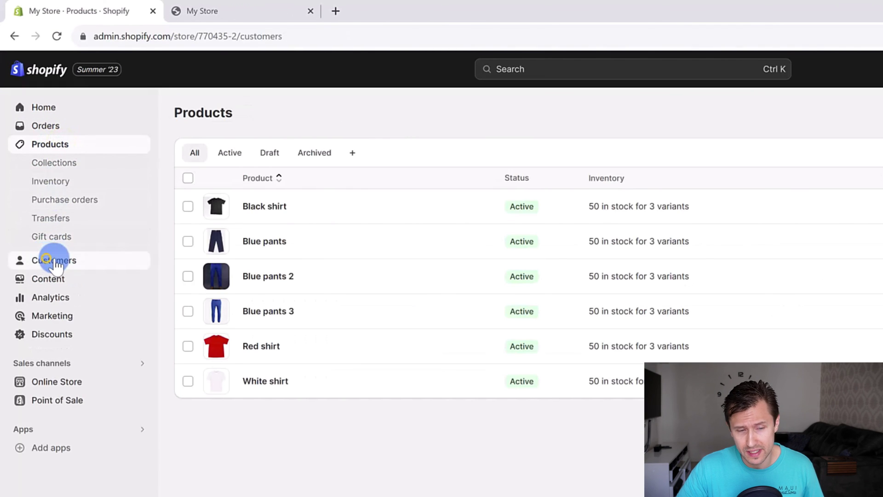
left_click(42, 223)
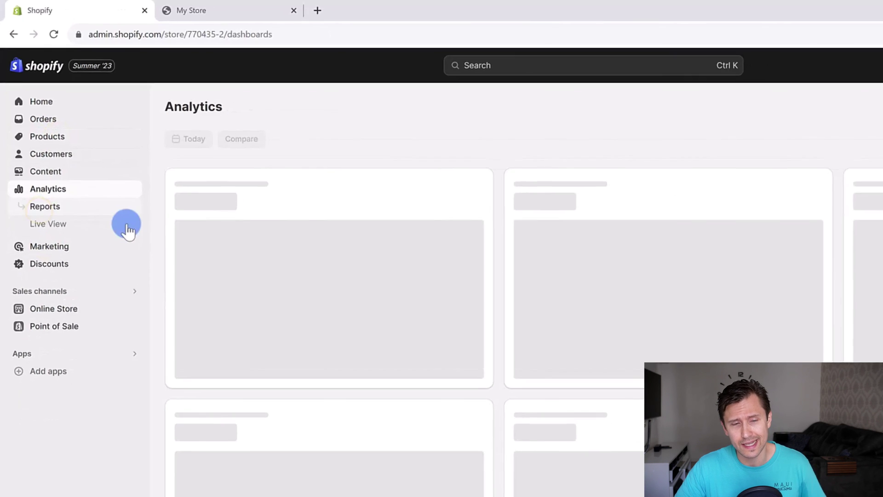